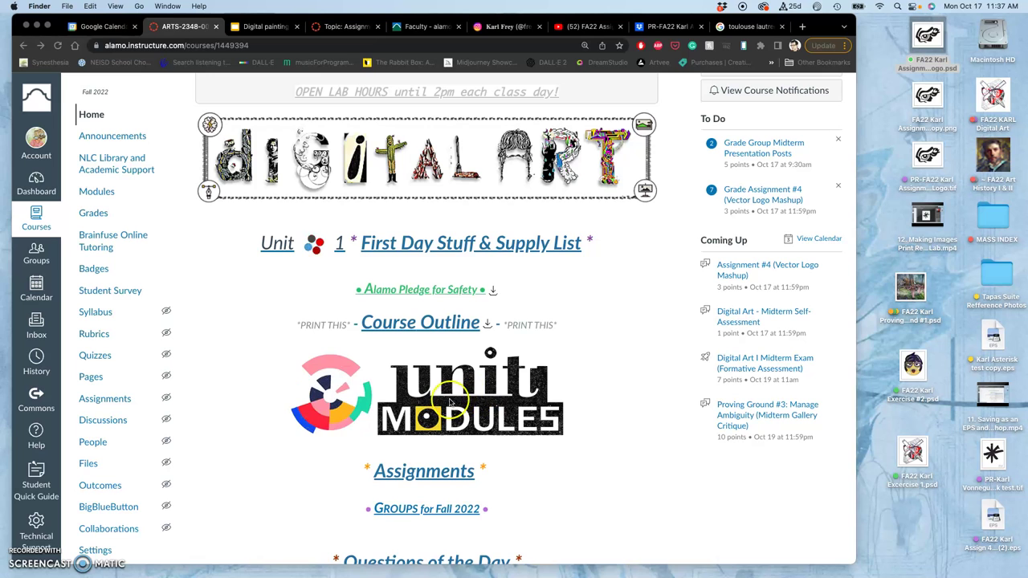
# Step: From Unit Modules, open the Unit 10: Midterm Critique overview page, then select the eye logo file
pyautogui.click(454, 397)
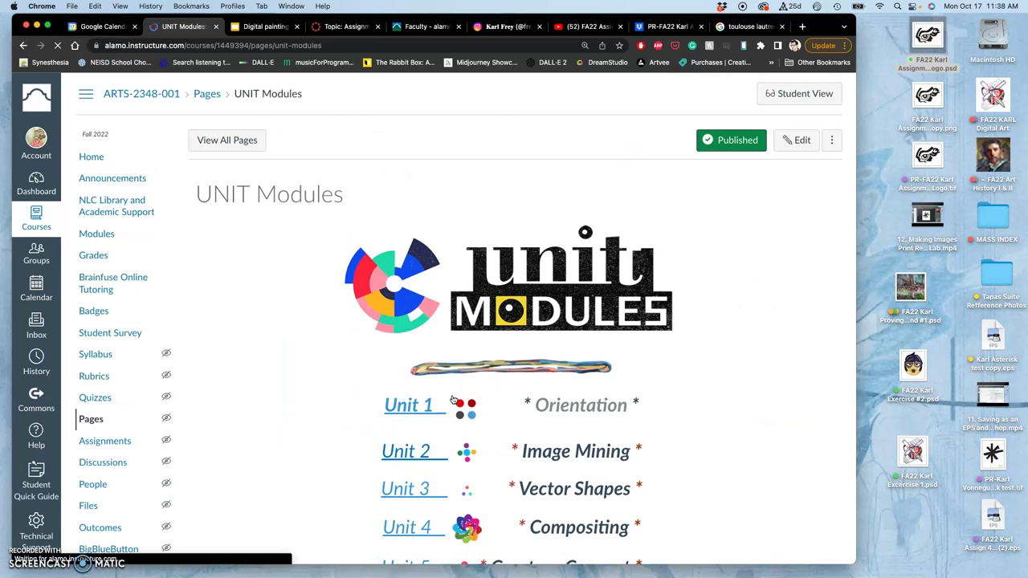
pyautogui.scroll(-8, 454, 399)
pyautogui.scroll(-4, 454, 399)
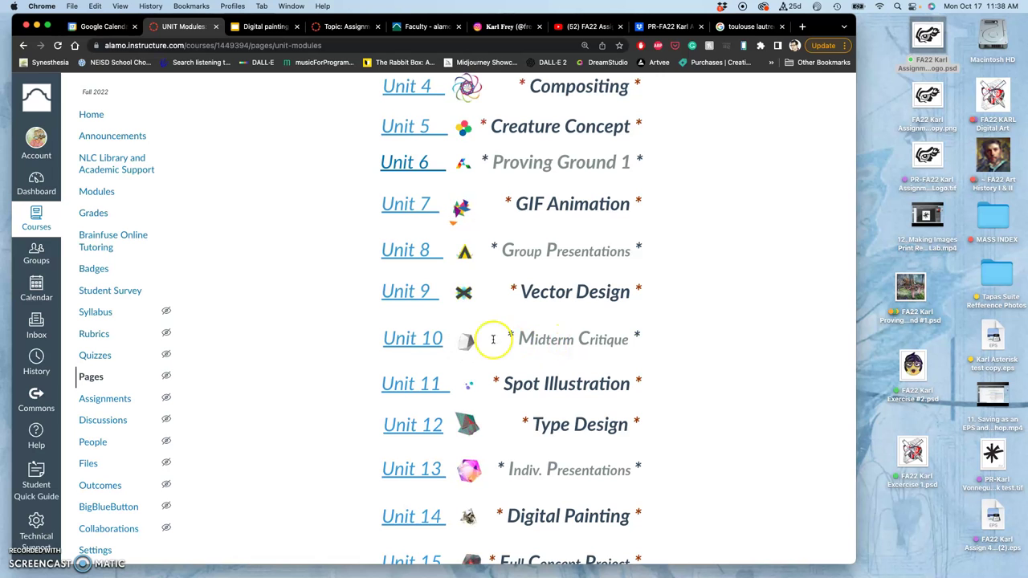
pyautogui.click(434, 342)
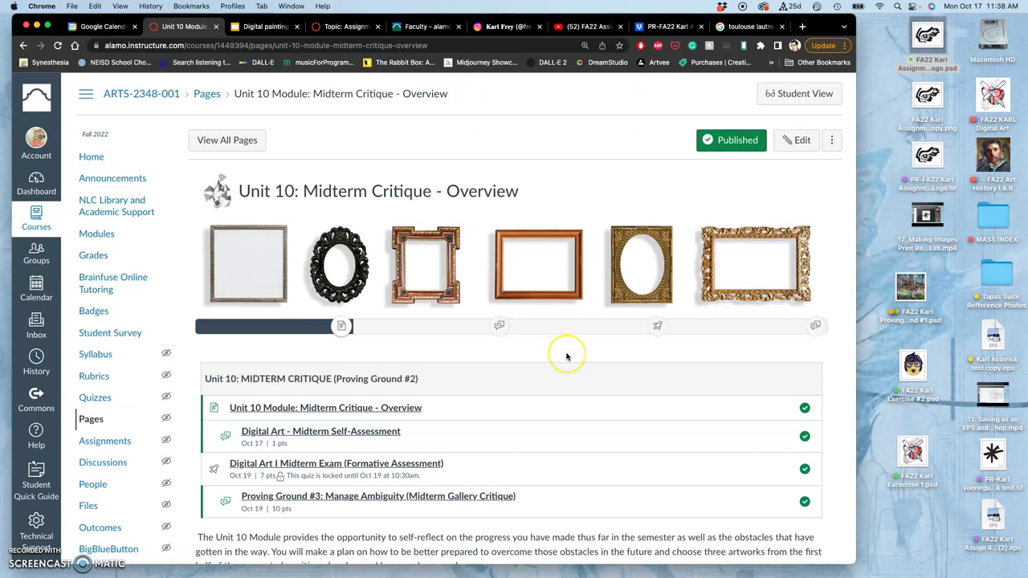
pyautogui.scroll(-1, 567, 353)
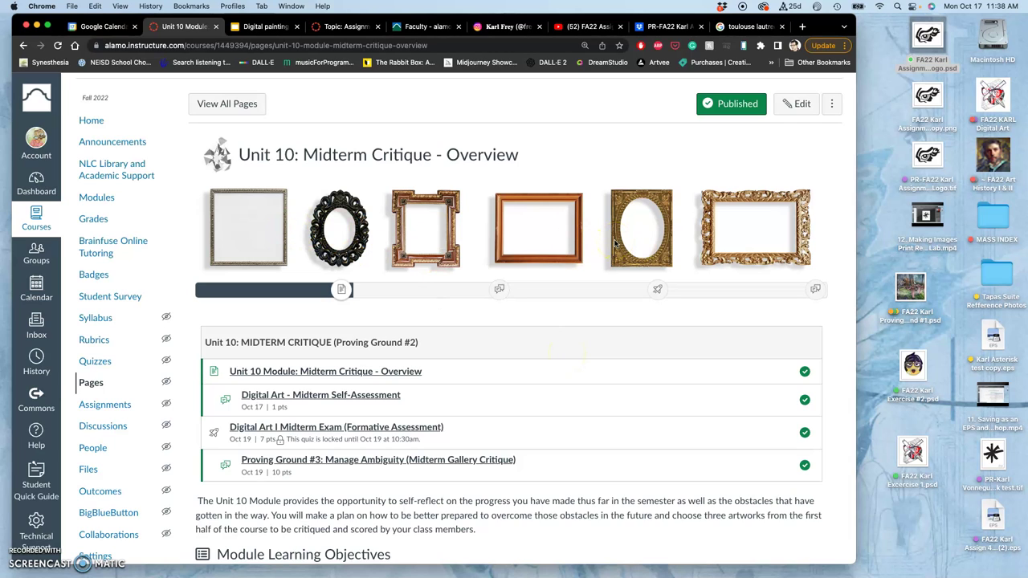
pyautogui.click(956, 215)
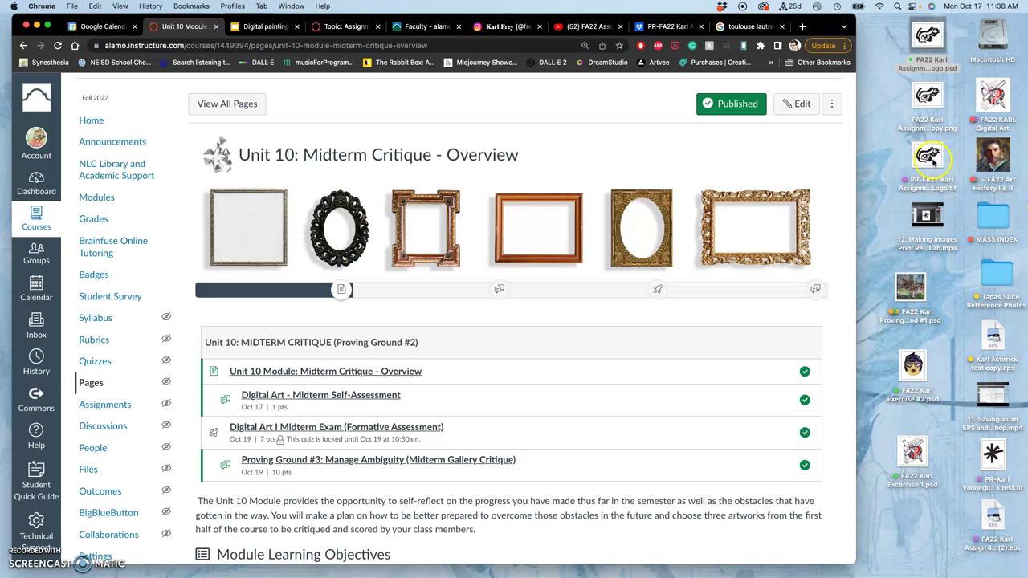
pyautogui.click(927, 36)
# Step: Open the eye logo PSD maximized, hiding the black and grey layers to leave the white Background
pyautogui.doubleClick(928, 36)
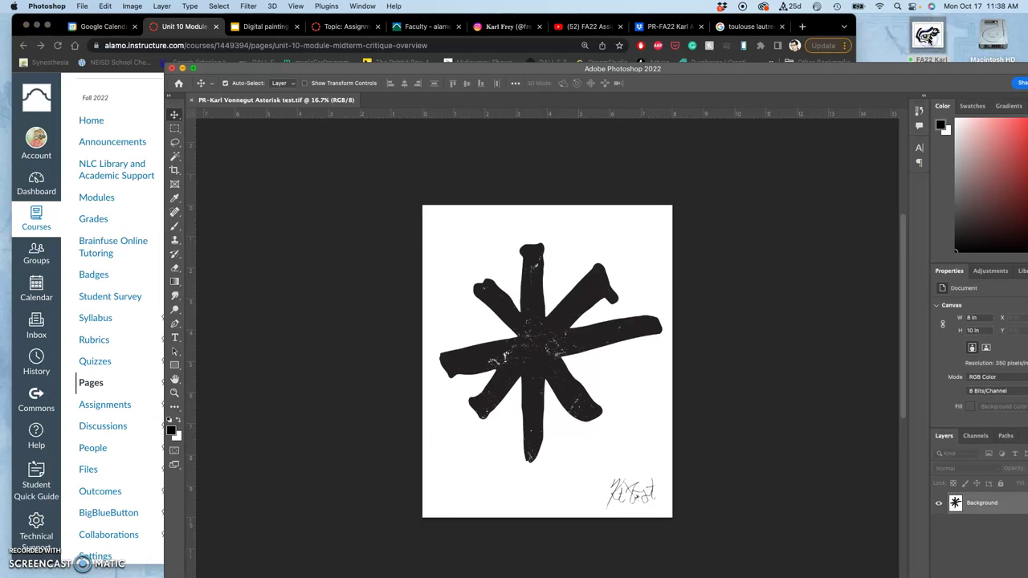
pyautogui.doubleClick(734, 71)
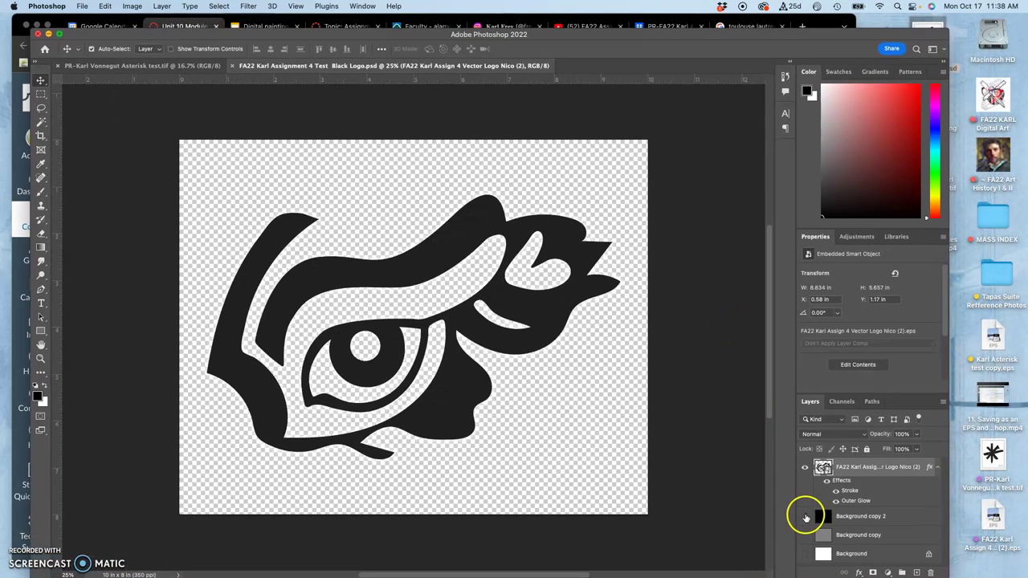
pyautogui.click(805, 516)
pyautogui.click(805, 534)
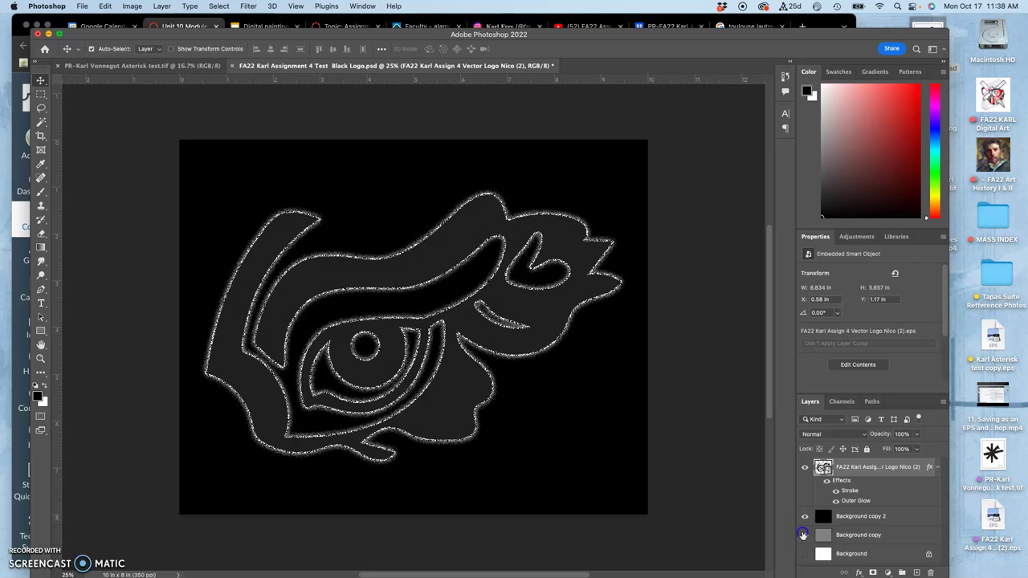
pyautogui.click(804, 553)
pyautogui.click(804, 516)
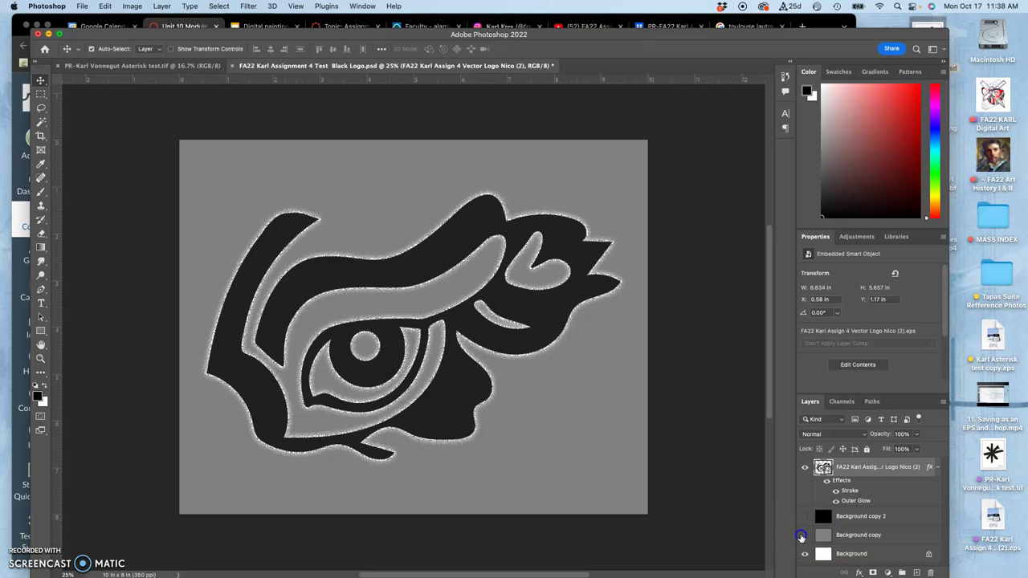
pyautogui.click(802, 535)
pyautogui.click(804, 553)
pyautogui.click(804, 554)
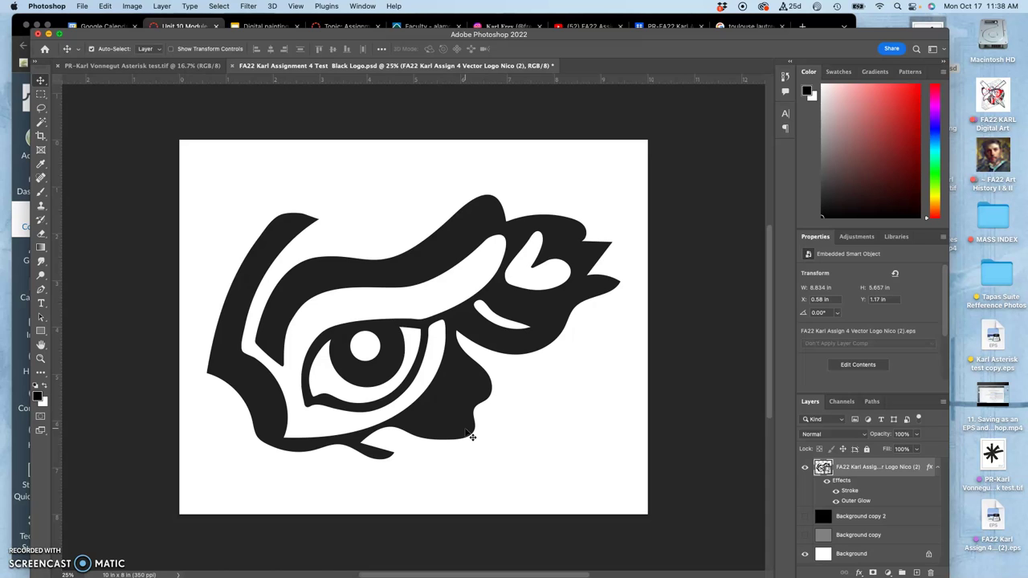
# Step: Inspect the logo smart object layer, deselecting and then reselecting it
pyautogui.click(461, 406)
pyautogui.click(860, 473)
pyautogui.click(42, 81)
pyautogui.click(404, 255)
pyautogui.click(662, 395)
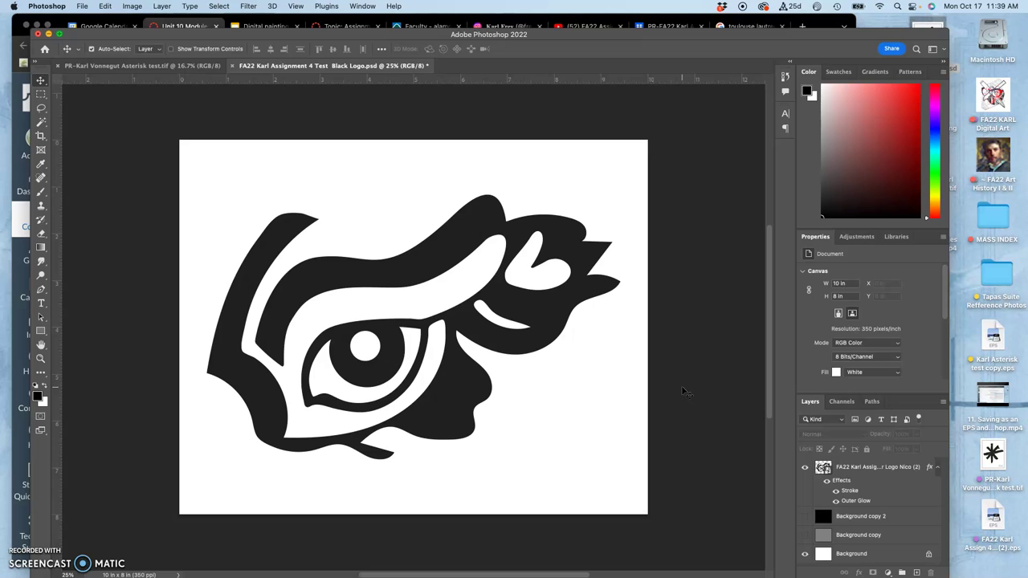
pyautogui.scroll(-2, 683, 392)
pyautogui.click(871, 470)
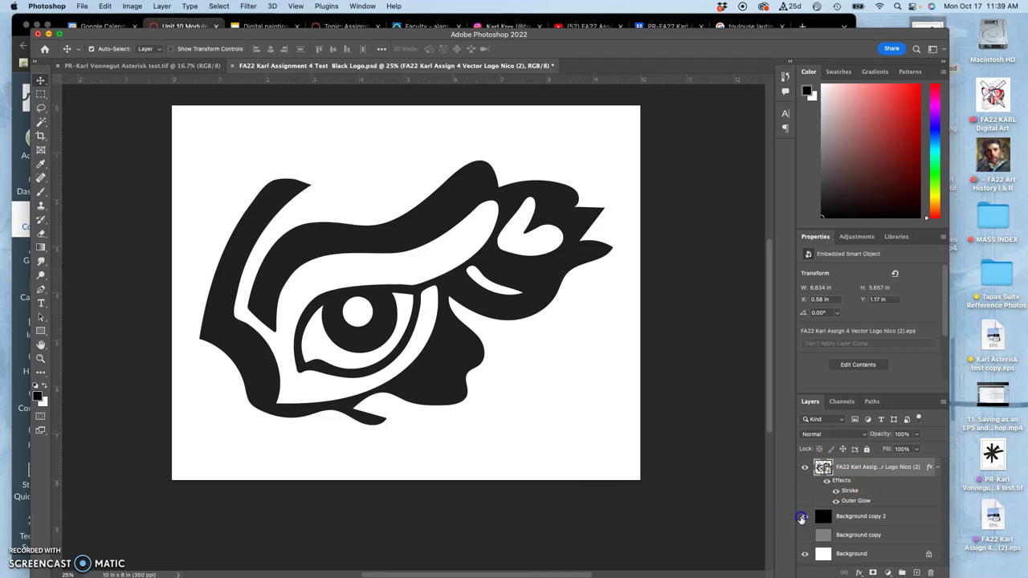
# Step: Show Background copy 2 for a black canvas and toggle the Stroke and Outer Glow effects
pyautogui.click(805, 516)
pyautogui.keyDown('super'); pyautogui.click(823, 469); pyautogui.keyUp('super')
pyautogui.click(836, 491)
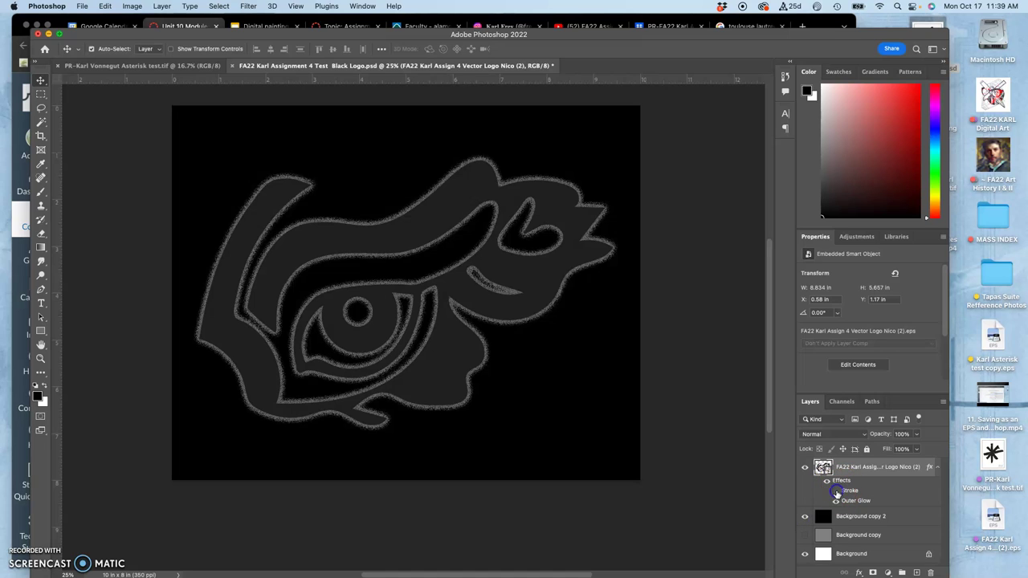
pyautogui.click(836, 500)
pyautogui.click(836, 501)
pyautogui.click(836, 491)
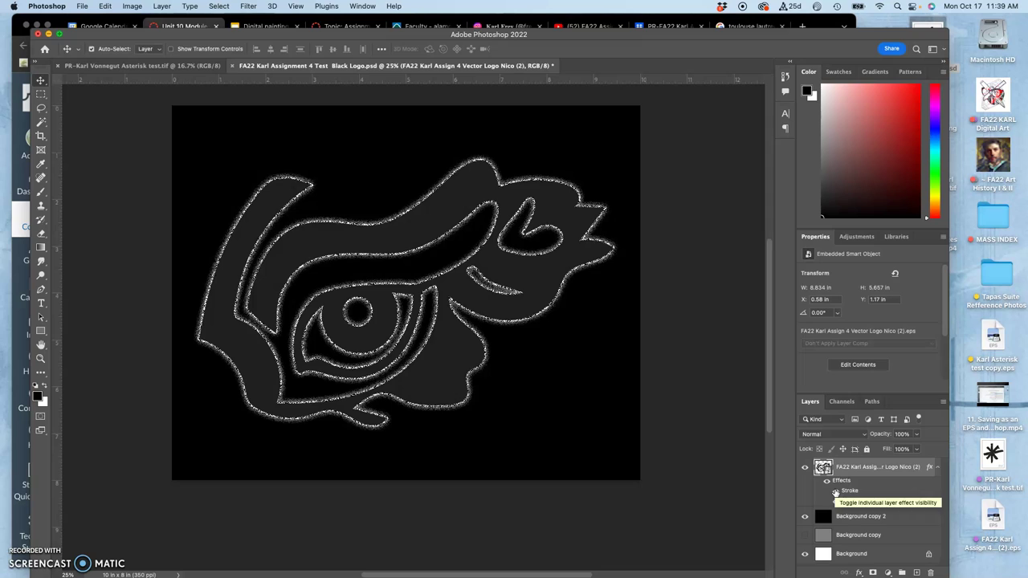
# Step: Duplicate the logo layer with Cmd+J and hide the original
pyautogui.click(808, 475)
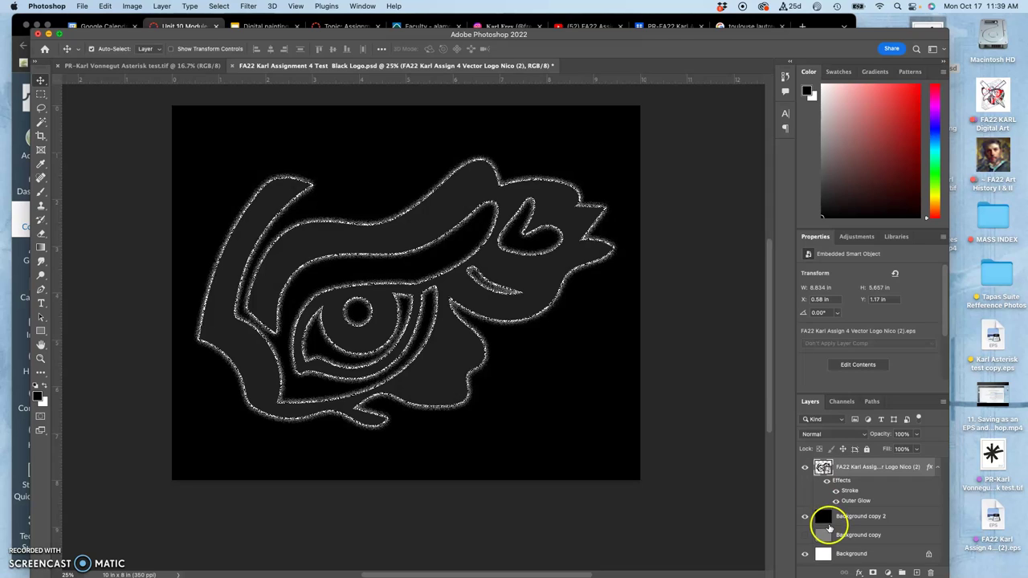
pyautogui.click(845, 474)
pyautogui.press('super+j')
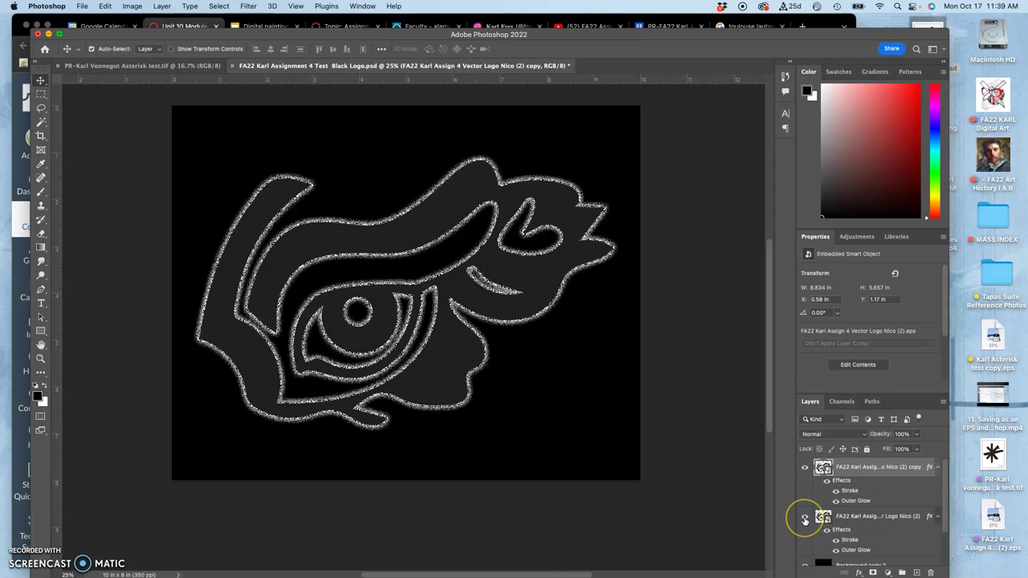
pyautogui.click(804, 520)
pyautogui.moveTo(838, 488); pyautogui.dragTo(881, 474)
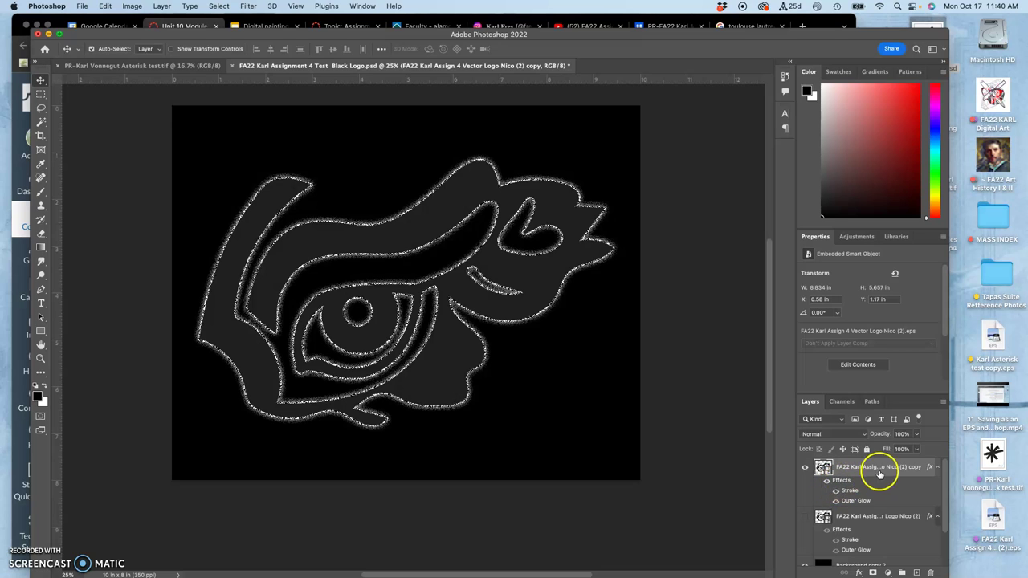
# Step: In the copy's Layer Style, add a bright red Color Overlay
pyautogui.doubleClick(837, 481)
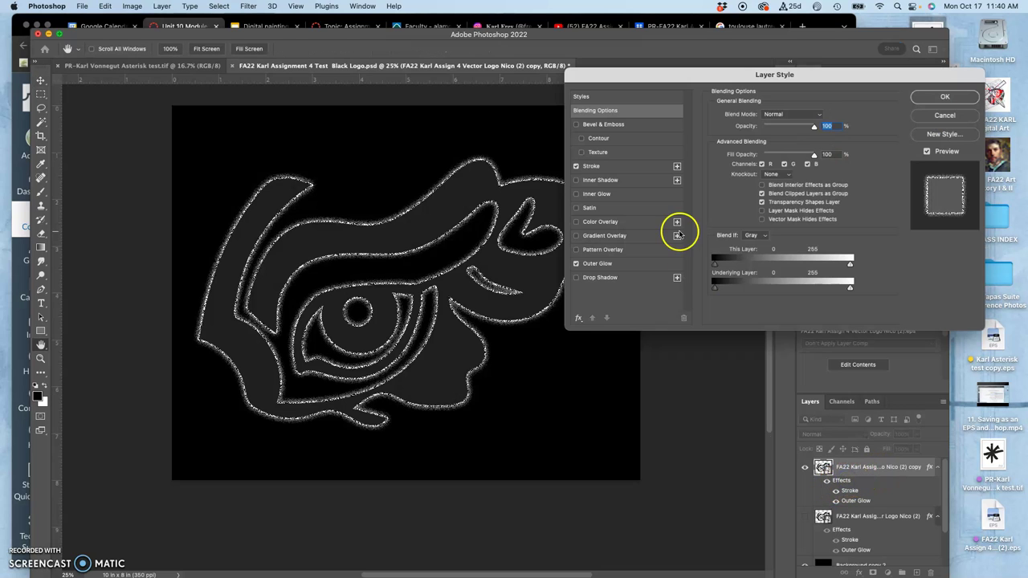
pyautogui.click(576, 223)
pyautogui.click(608, 226)
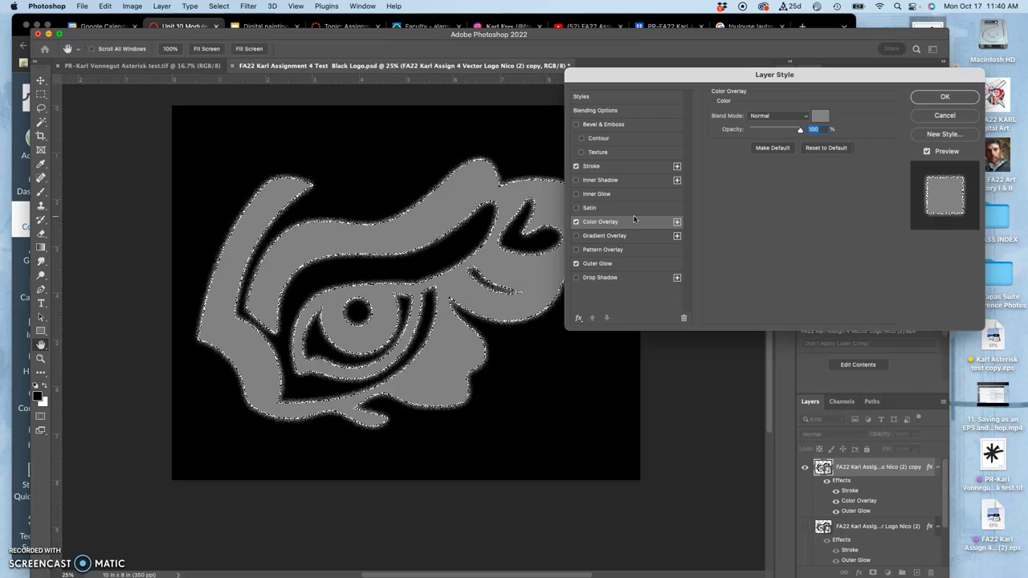
pyautogui.click(819, 117)
pyautogui.moveTo(309, 181); pyautogui.dragTo(381, 159)
pyautogui.click(488, 147)
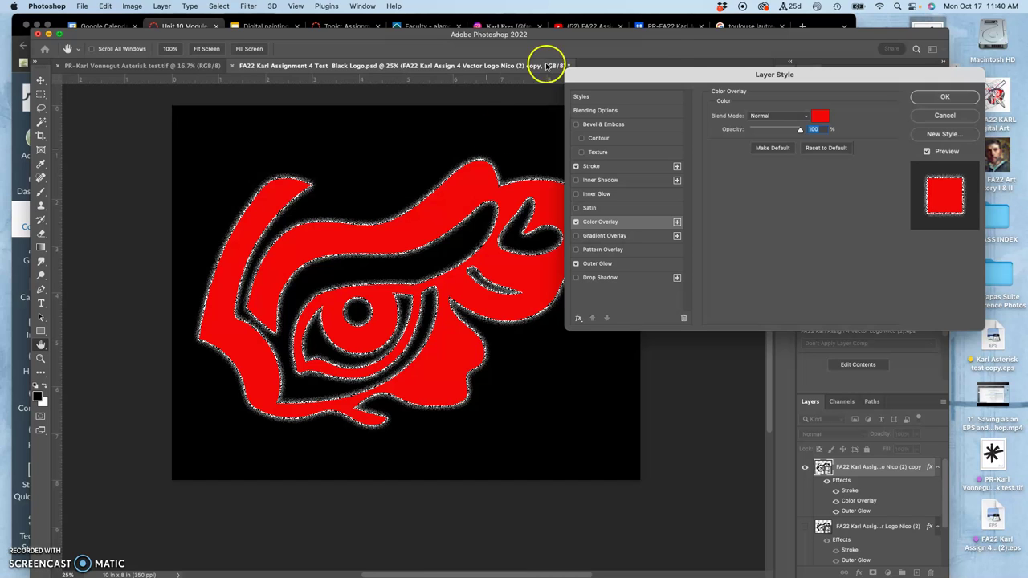
# Step: Lower the red overlay's opacity, then switch Color Overlay off
pyautogui.moveTo(719, 73); pyautogui.dragTo(756, 93)
pyautogui.click(839, 135)
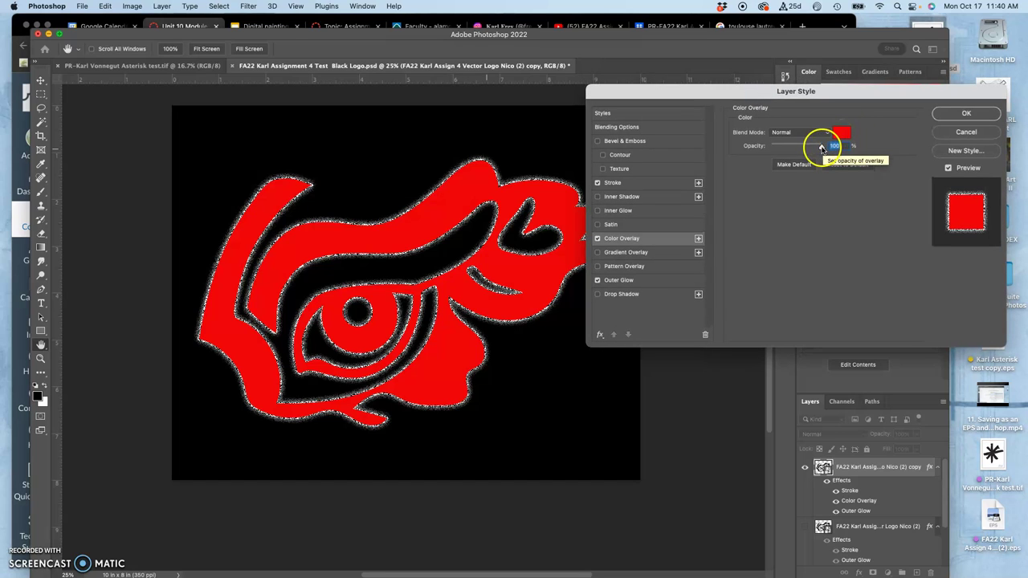
pyautogui.moveTo(819, 147); pyautogui.dragTo(788, 151)
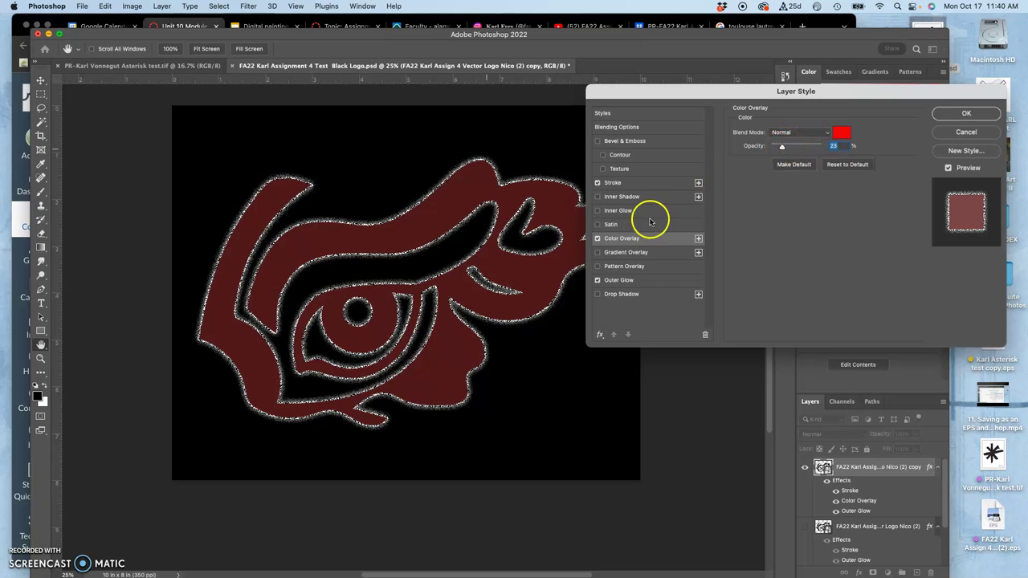
pyautogui.click(598, 240)
pyautogui.click(598, 240)
pyautogui.click(598, 240)
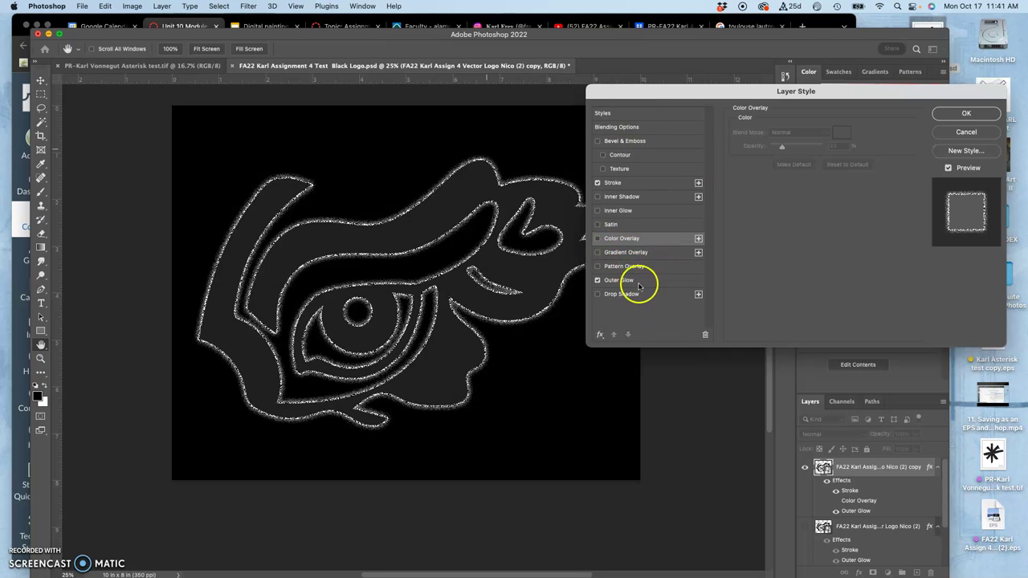
# Step: Turn on Gradient Overlay and bring up its gradient editor
pyautogui.click(598, 253)
pyautogui.click(624, 252)
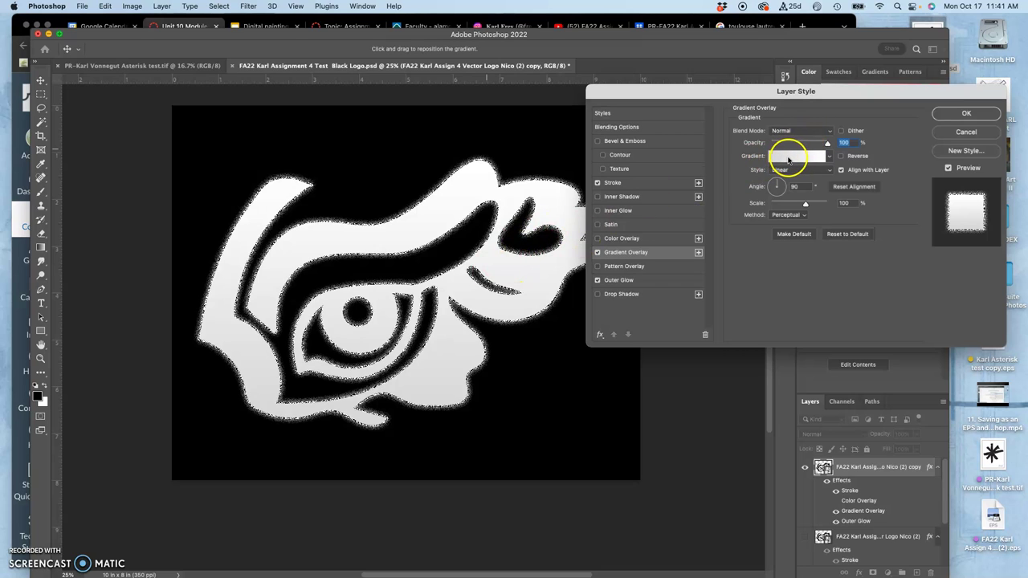
pyautogui.click(788, 159)
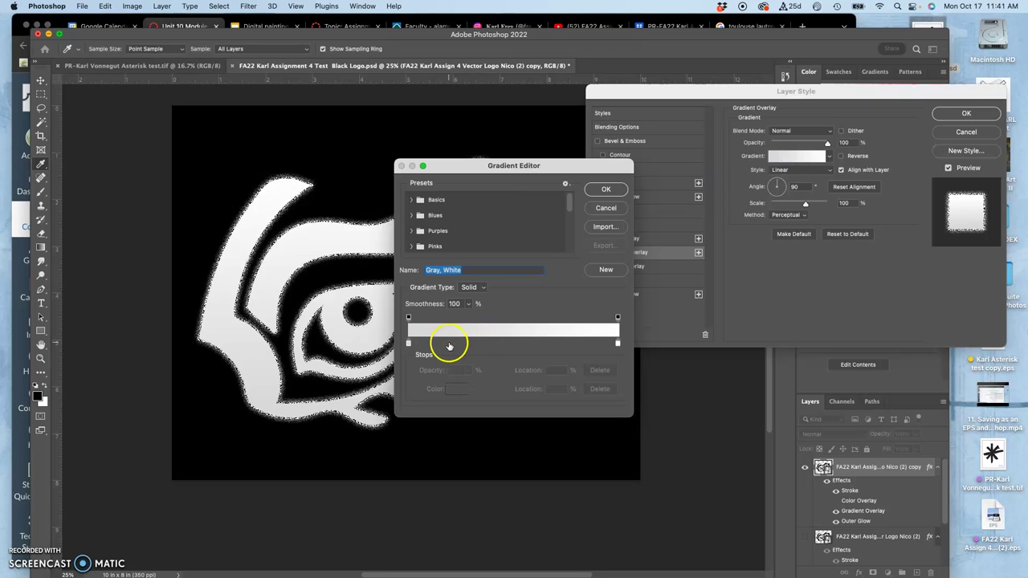
# Step: Apply the teal-to-blue Green_28 preset from the Greens folder
pyautogui.click(411, 200)
pyautogui.click(411, 232)
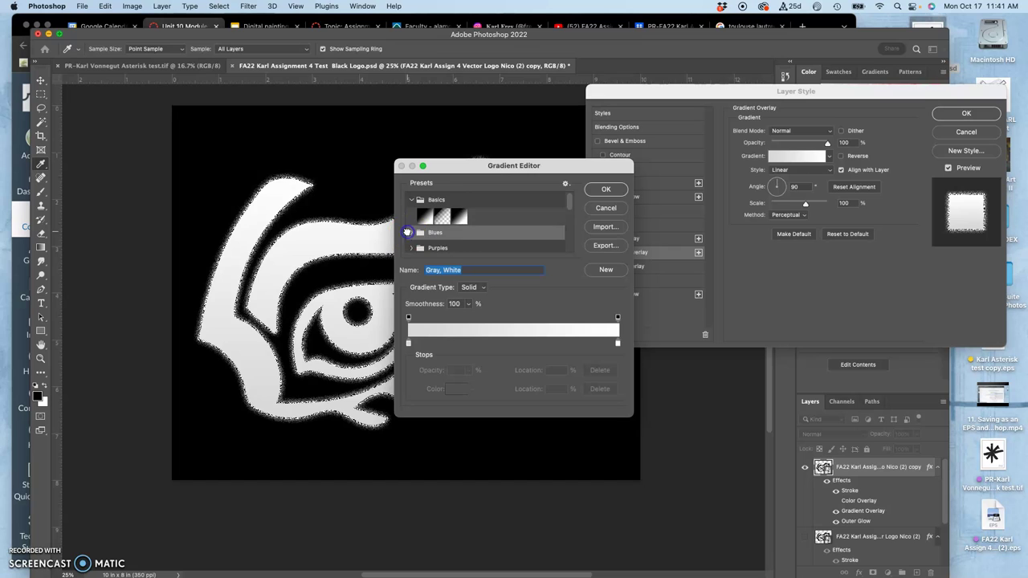
pyautogui.scroll(-2, 459, 237)
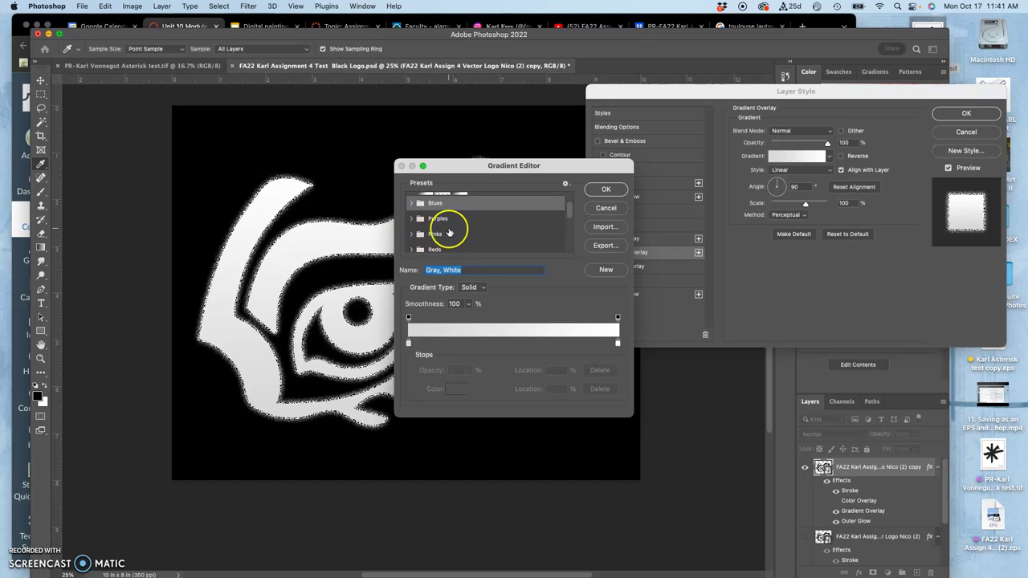
pyautogui.scroll(-1, 450, 232)
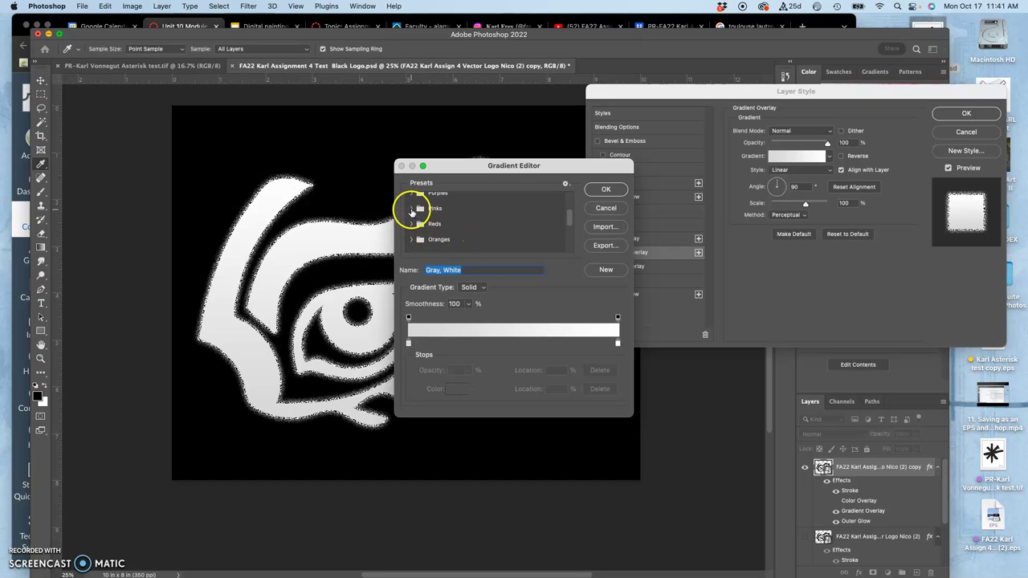
pyautogui.scroll(-1, 412, 228)
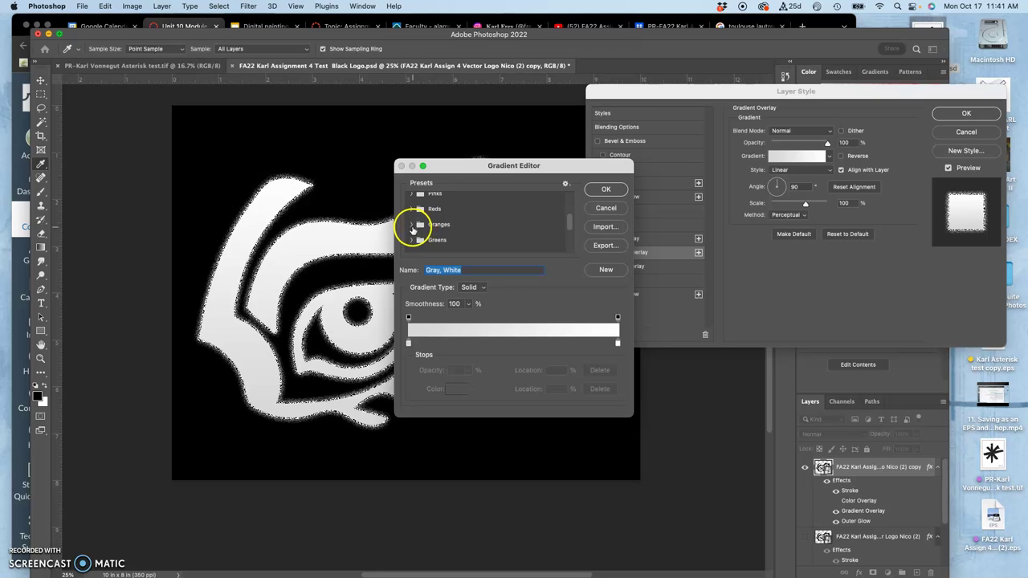
pyautogui.click(411, 240)
pyautogui.scroll(-4, 450, 234)
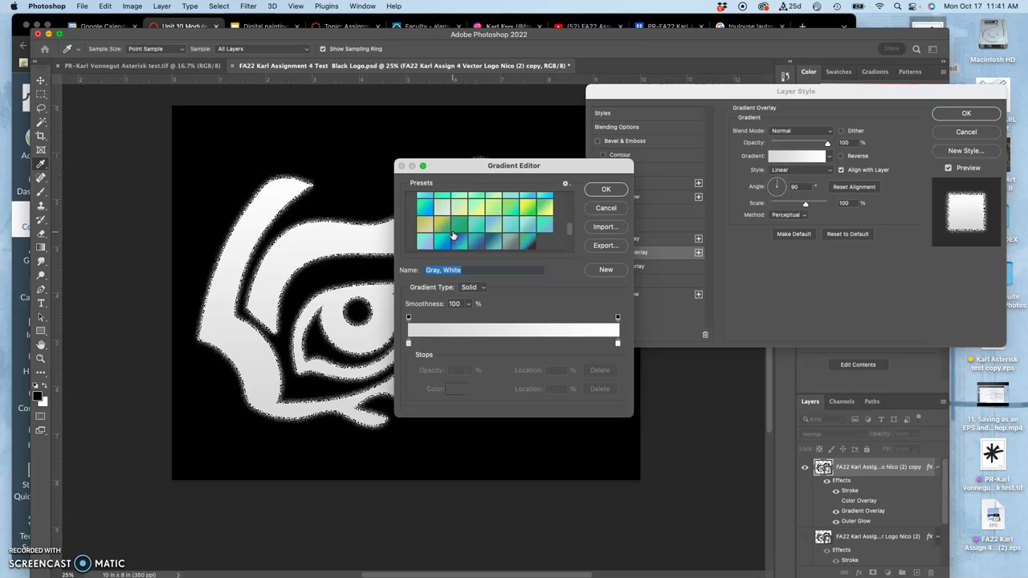
pyautogui.scroll(-2, 453, 236)
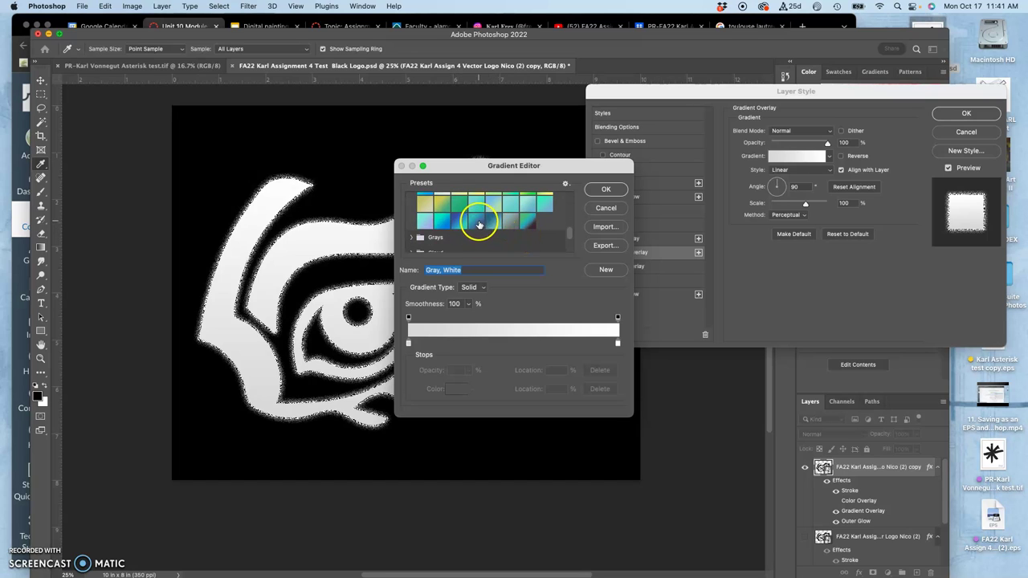
pyautogui.click(460, 222)
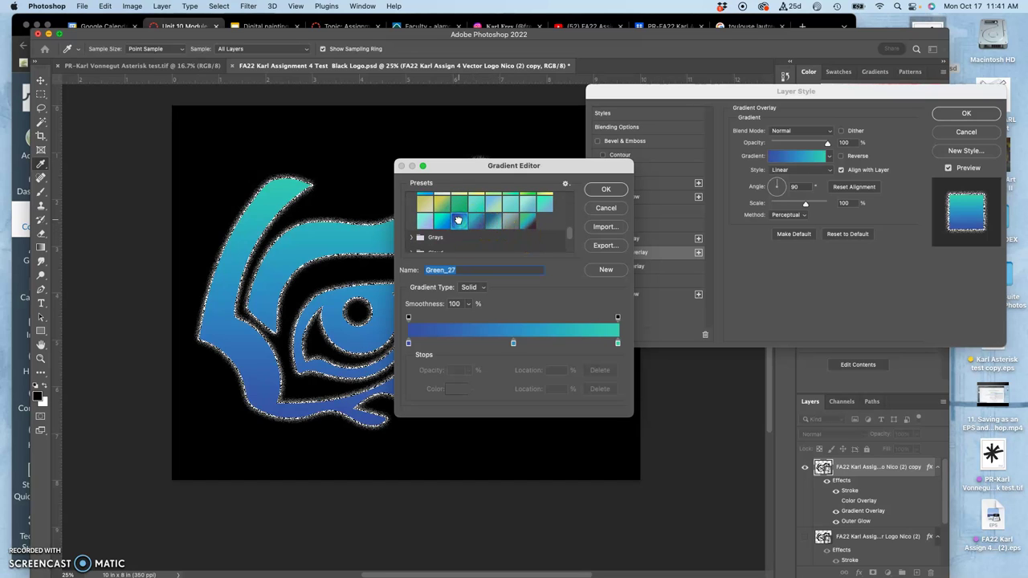
pyautogui.click(478, 220)
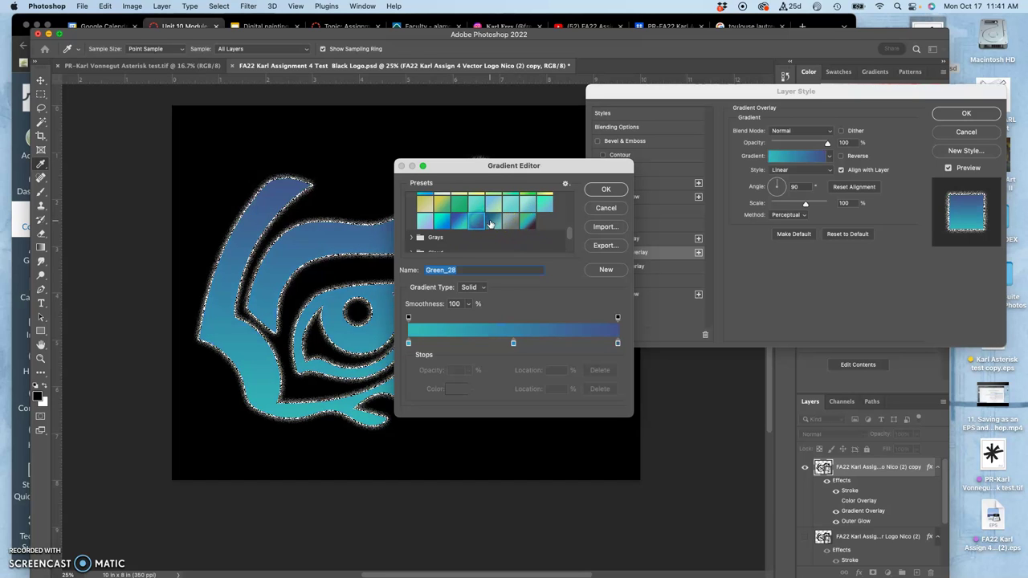
pyautogui.click(605, 189)
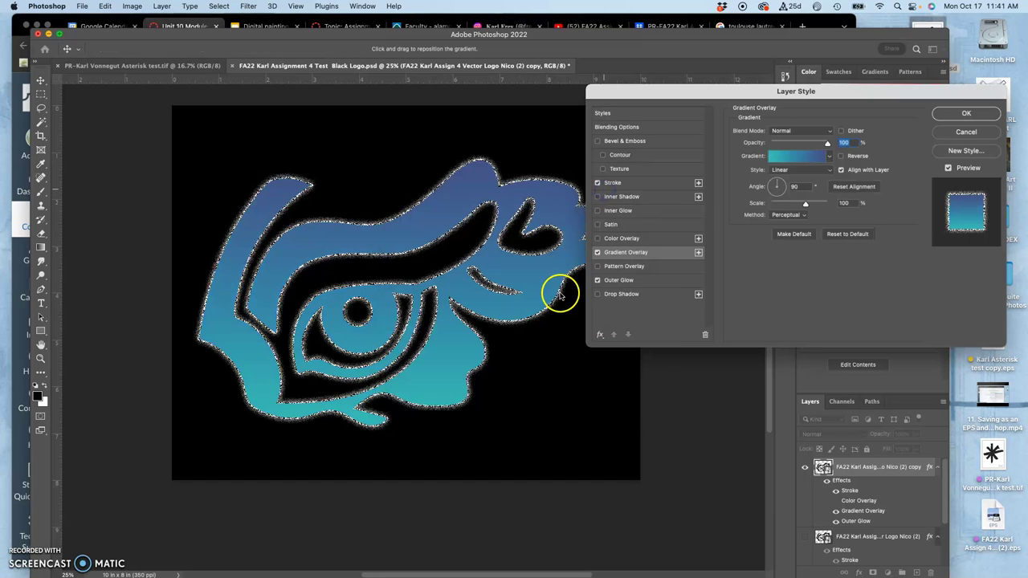
# Step: Recolour the middle gradient stop to #8c4885 and set Angle -43°, Scale 49%
pyautogui.click(797, 156)
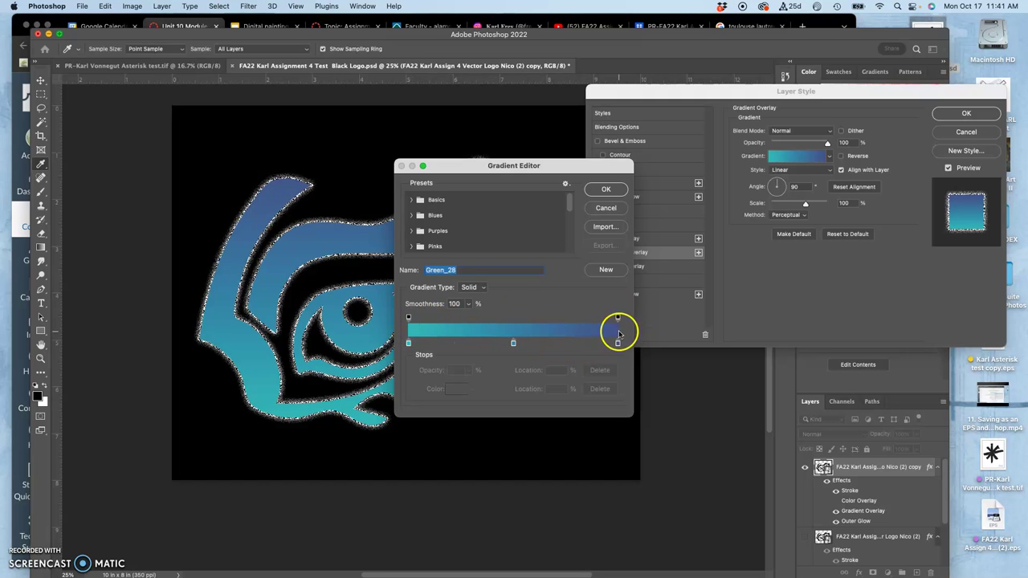
pyautogui.click(514, 344)
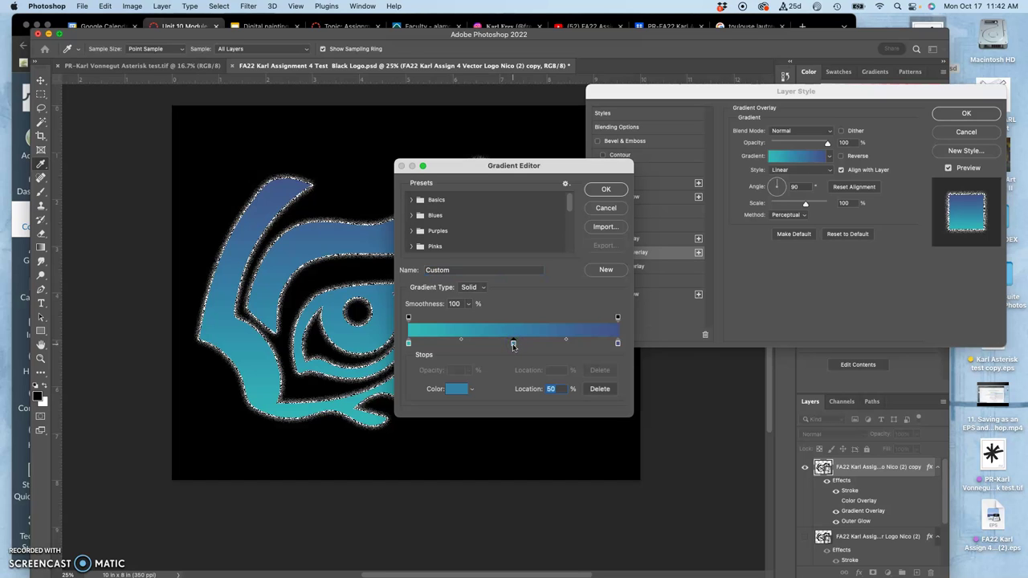
pyautogui.click(456, 389)
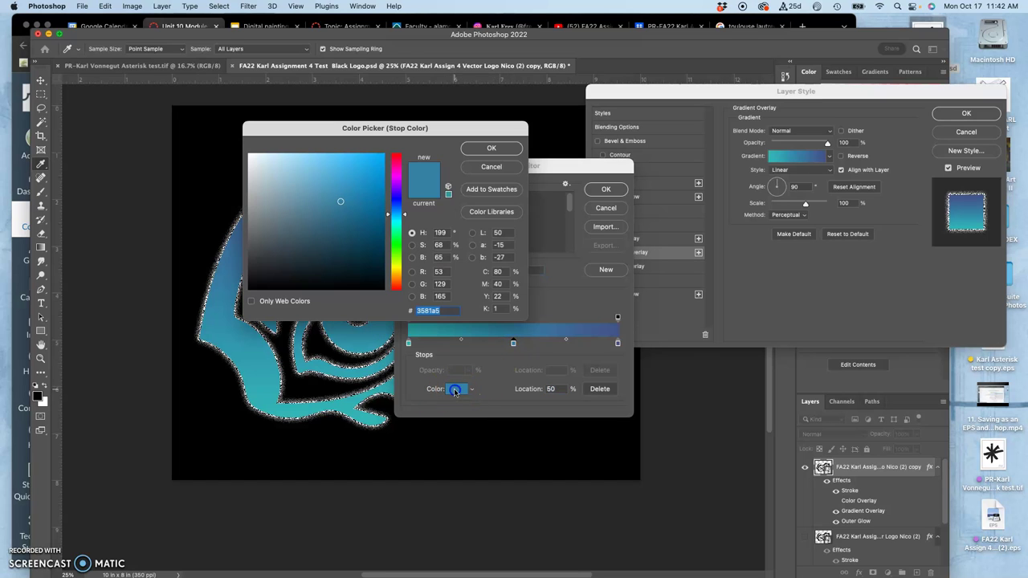
pyautogui.click(396, 174)
pyautogui.click(316, 194)
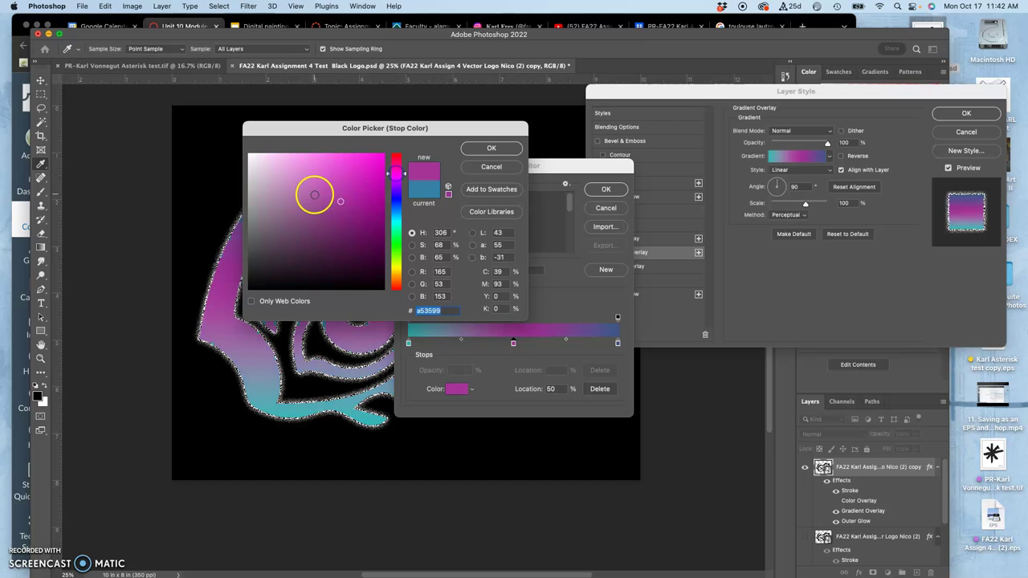
pyautogui.moveTo(316, 194); pyautogui.dragTo(315, 214)
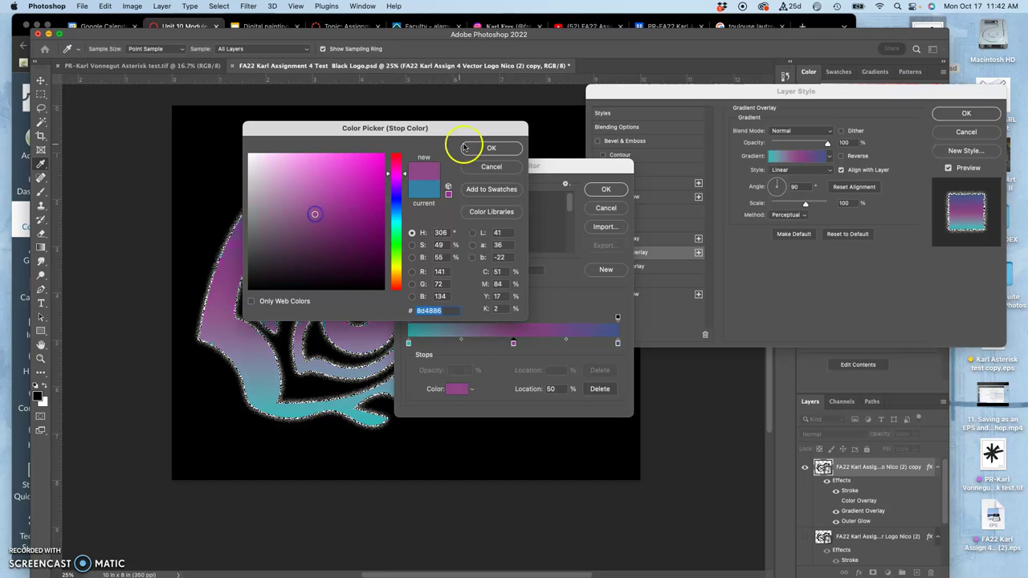
pyautogui.click(490, 148)
pyautogui.moveTo(581, 171); pyautogui.dragTo(679, 128)
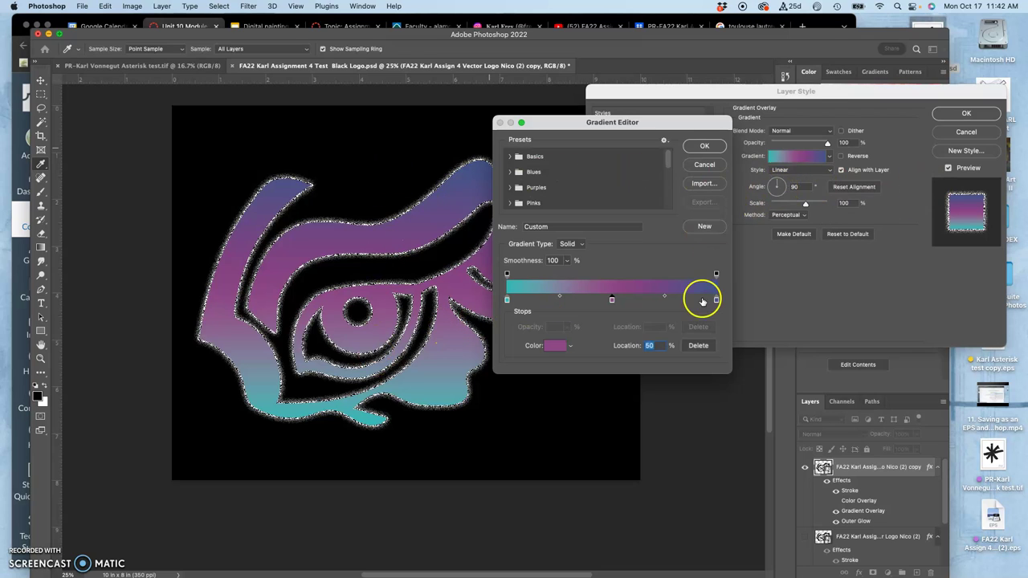
pyautogui.click(708, 146)
pyautogui.moveTo(783, 178); pyautogui.dragTo(782, 207)
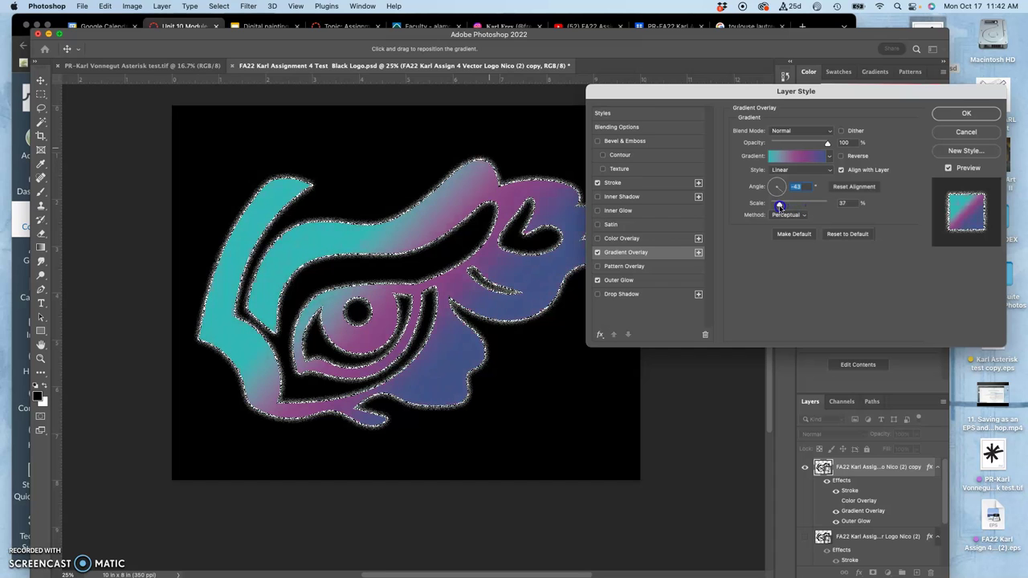
# Step: Add a red #b62121 colour stop at about 25% of the gradient
pyautogui.click(797, 157)
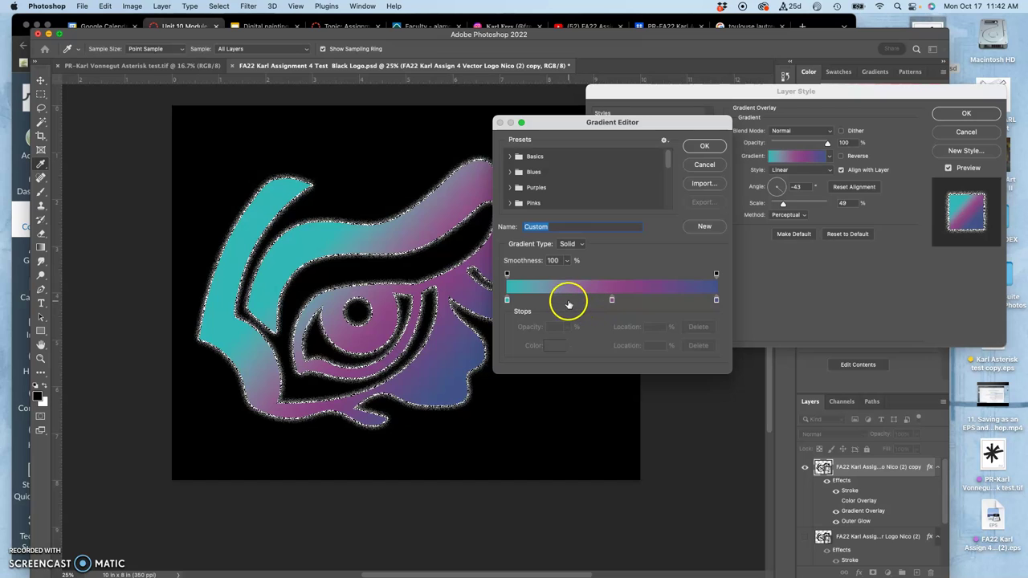
pyautogui.click(561, 300)
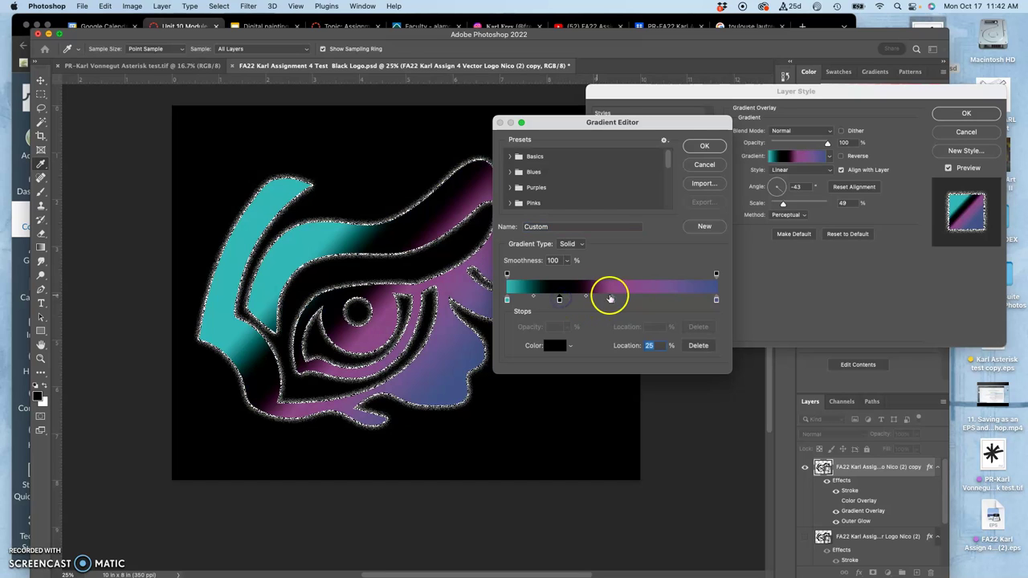
pyautogui.click(554, 345)
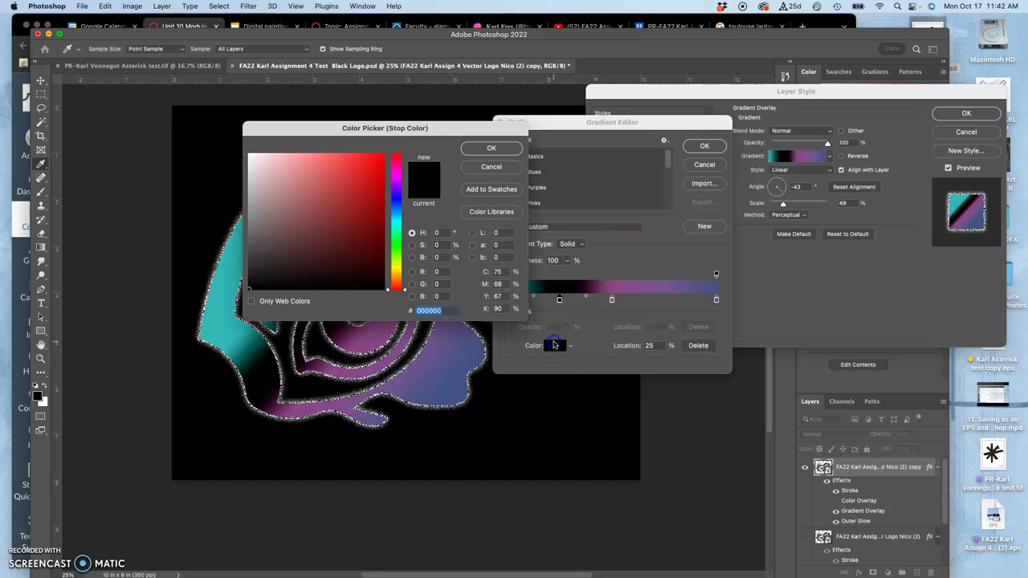
pyautogui.moveTo(378, 218); pyautogui.dragTo(359, 192)
pyautogui.click(480, 151)
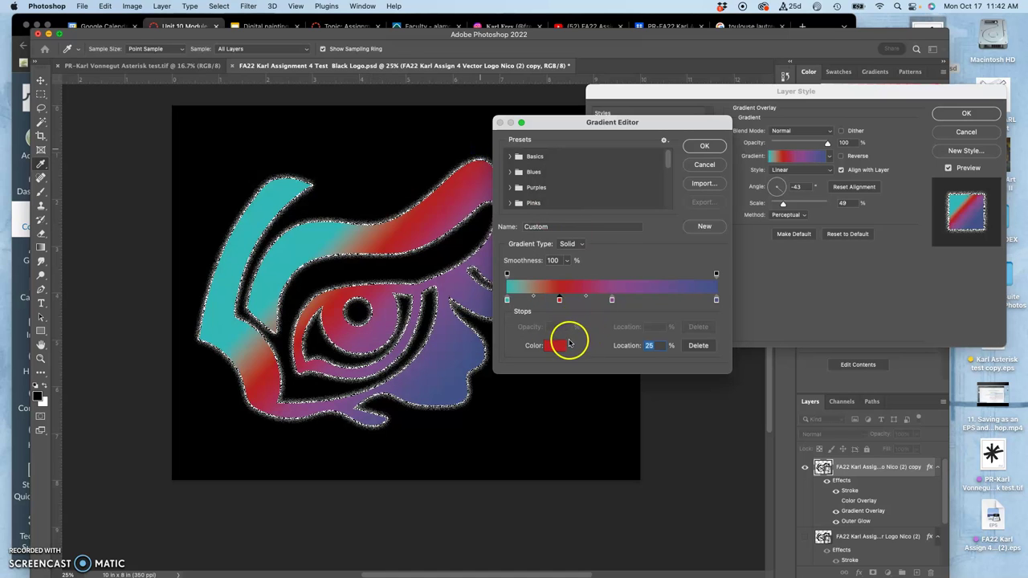
pyautogui.click(563, 346)
pyautogui.click(507, 148)
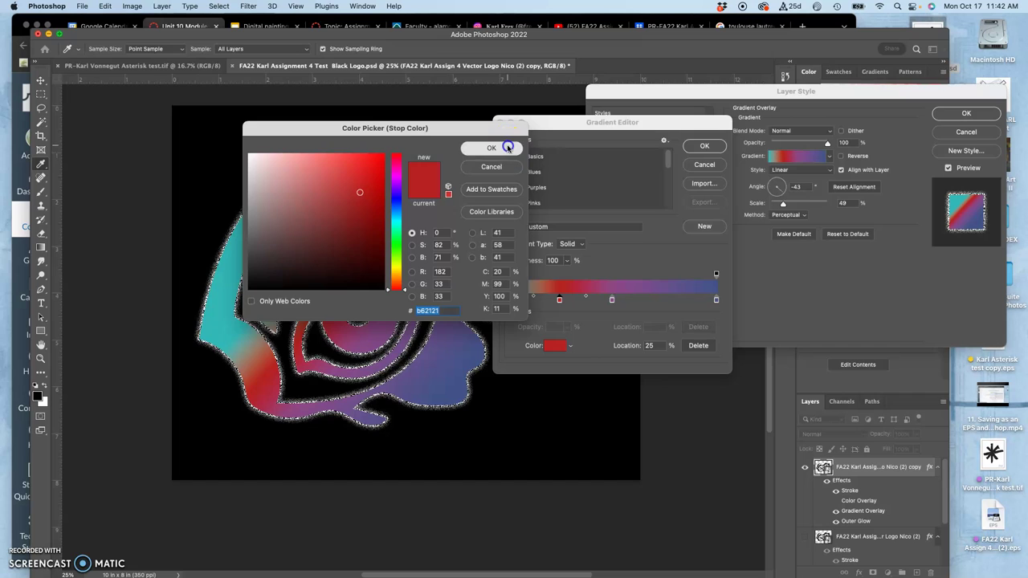
pyautogui.click(557, 299)
pyautogui.moveTo(559, 300)
pyautogui.mouseDown()
pyautogui.moveTo(522, 301)
pyautogui.moveTo(595, 301)
pyautogui.moveTo(562, 303)
pyautogui.mouseUp()
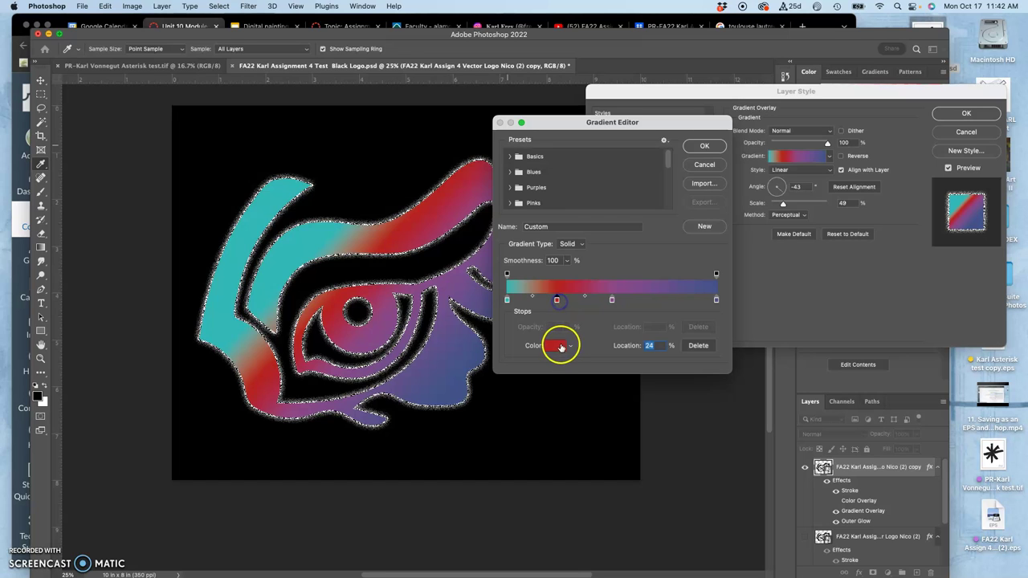
pyautogui.click(560, 346)
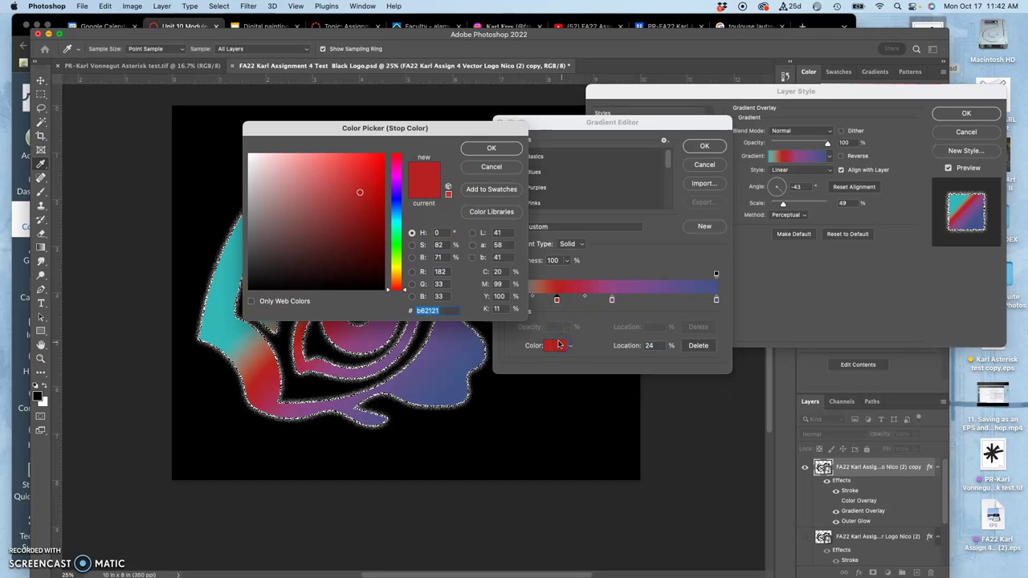
pyautogui.click(493, 148)
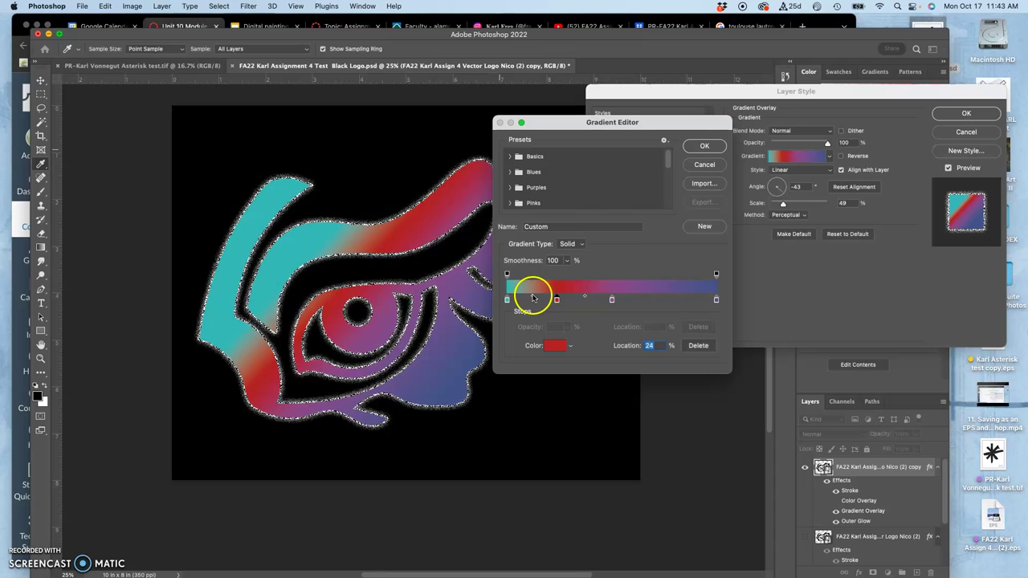
# Step: Add a lighter pinkish-red stop at 27% and shift the purple stop right
pyautogui.click(533, 297)
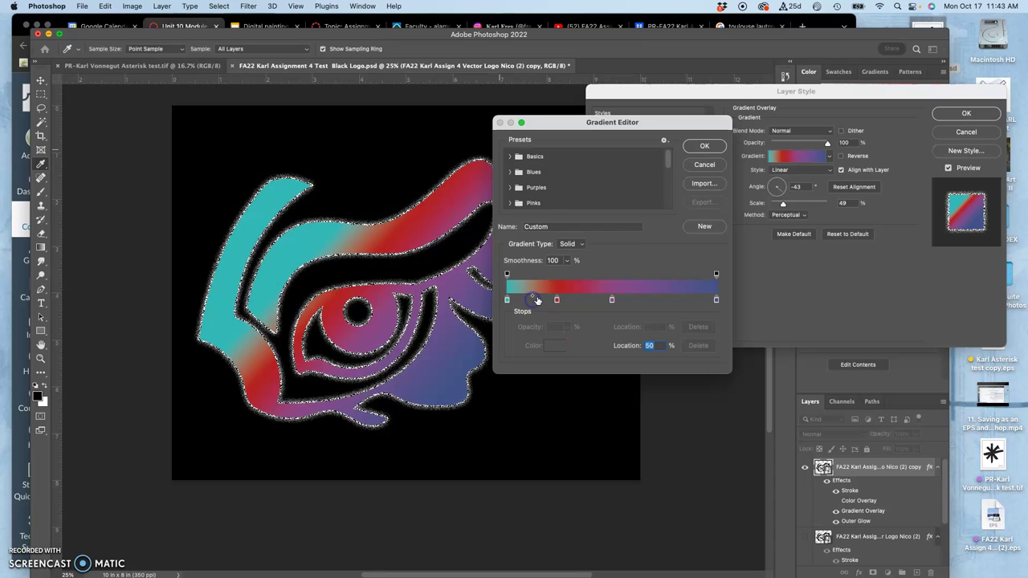
pyautogui.click(537, 298)
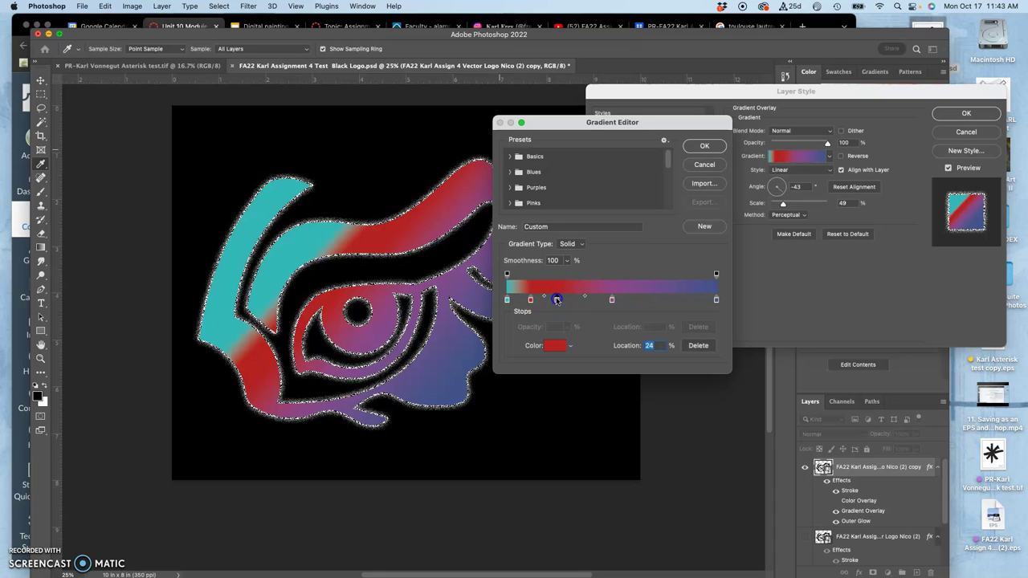
pyautogui.moveTo(613, 299); pyautogui.dragTo(662, 300)
pyautogui.moveTo(530, 300); pyautogui.dragTo(564, 301)
pyautogui.click(556, 347)
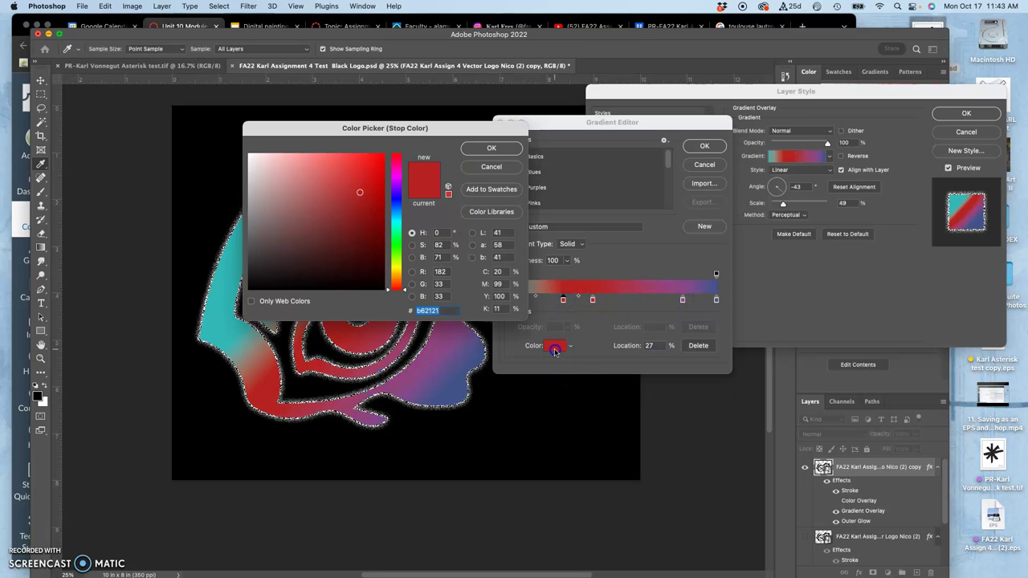
pyautogui.moveTo(322, 192); pyautogui.dragTo(298, 176)
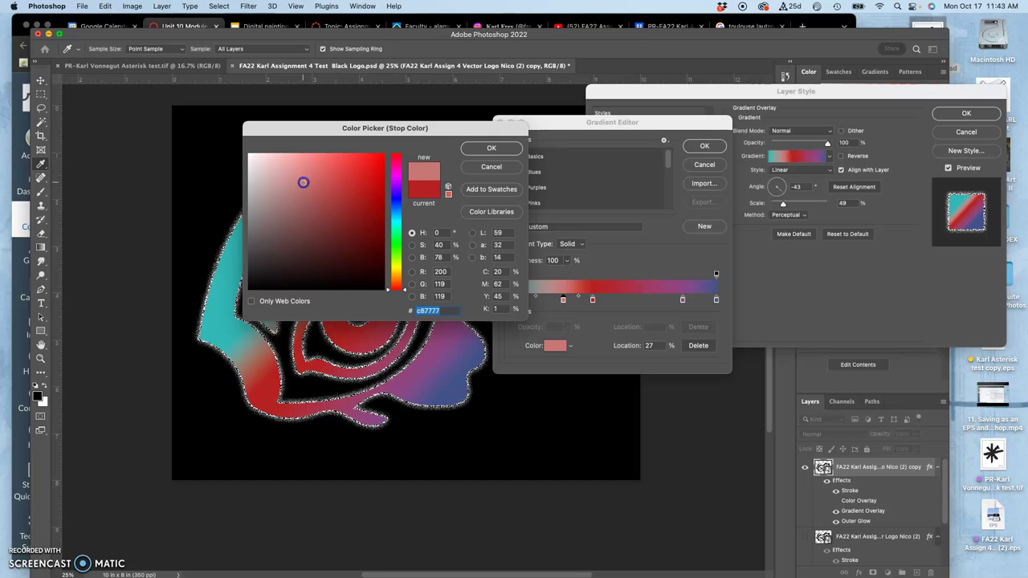
pyautogui.click(491, 148)
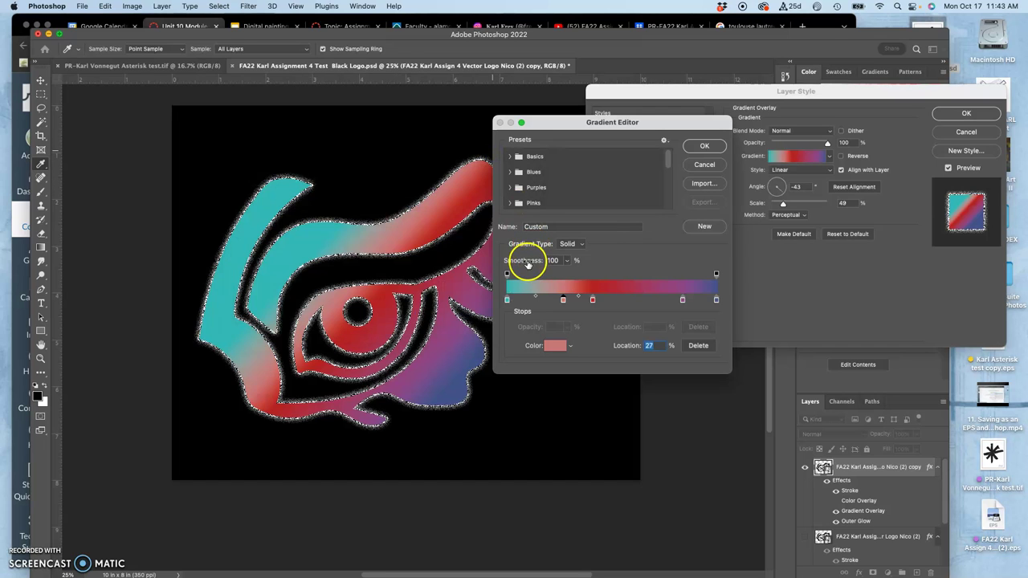
# Step: Pull the blue end stop to 94%, accept, and rotate the overlay to about 118°
pyautogui.click(682, 300)
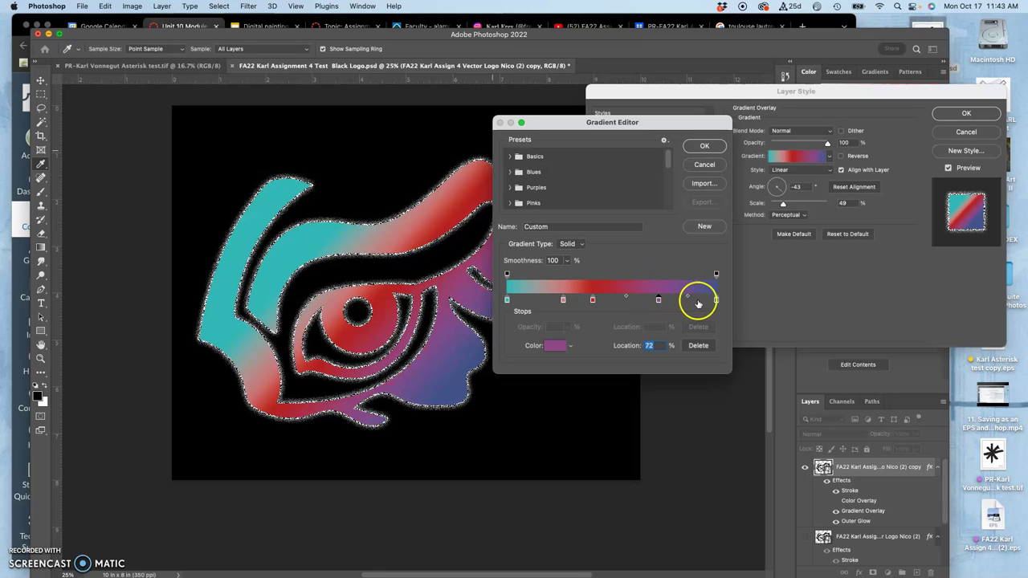
pyautogui.moveTo(716, 299); pyautogui.dragTo(705, 299)
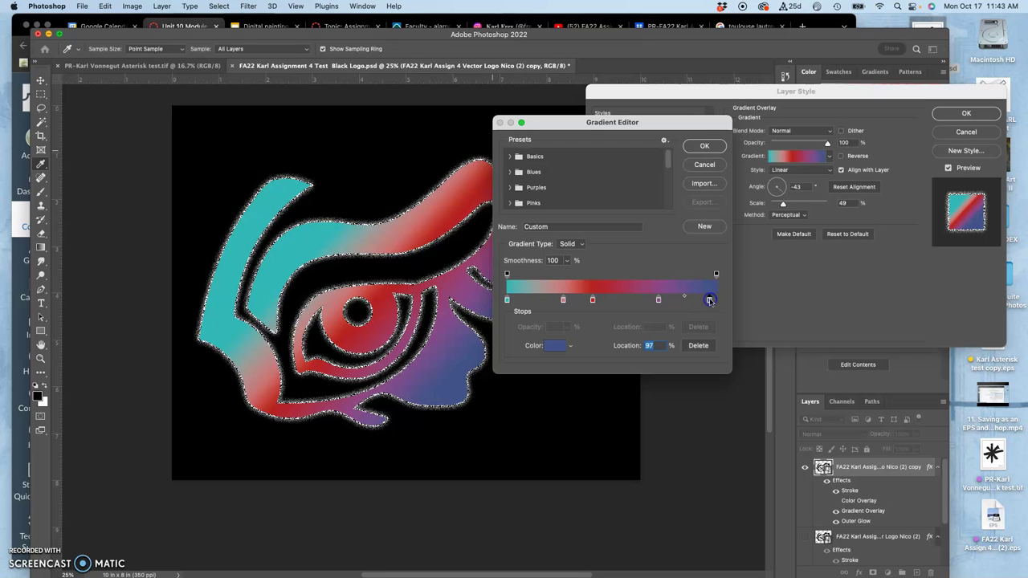
pyautogui.click(704, 147)
pyautogui.moveTo(771, 188); pyautogui.dragTo(776, 186)
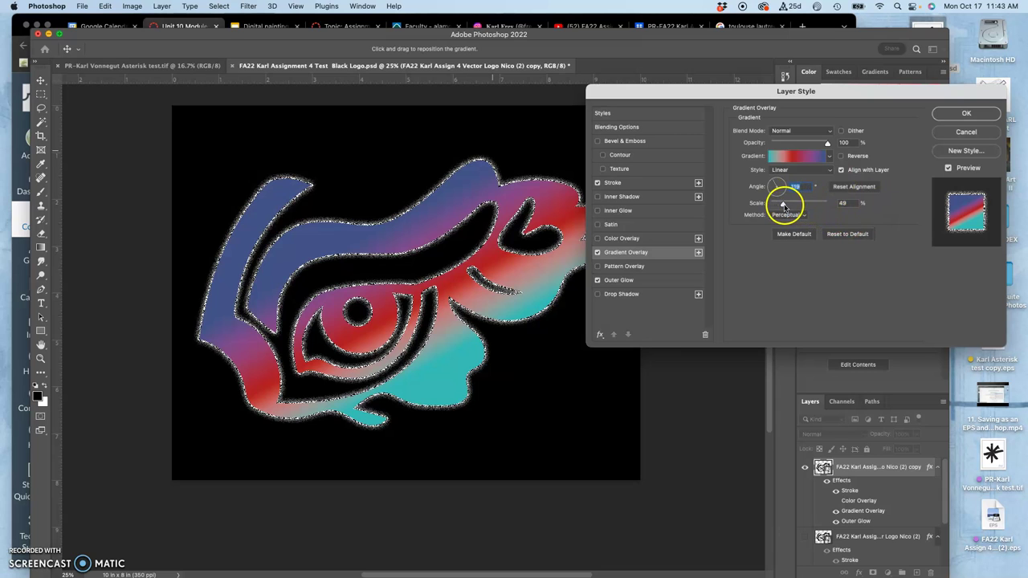
# Step: Set the gradient overlay to a 119° angle and 60% scale
pyautogui.moveTo(783, 205)
pyautogui.mouseDown()
pyautogui.moveTo(817, 208)
pyautogui.moveTo(753, 211)
pyautogui.moveTo(787, 208)
pyautogui.mouseUp()
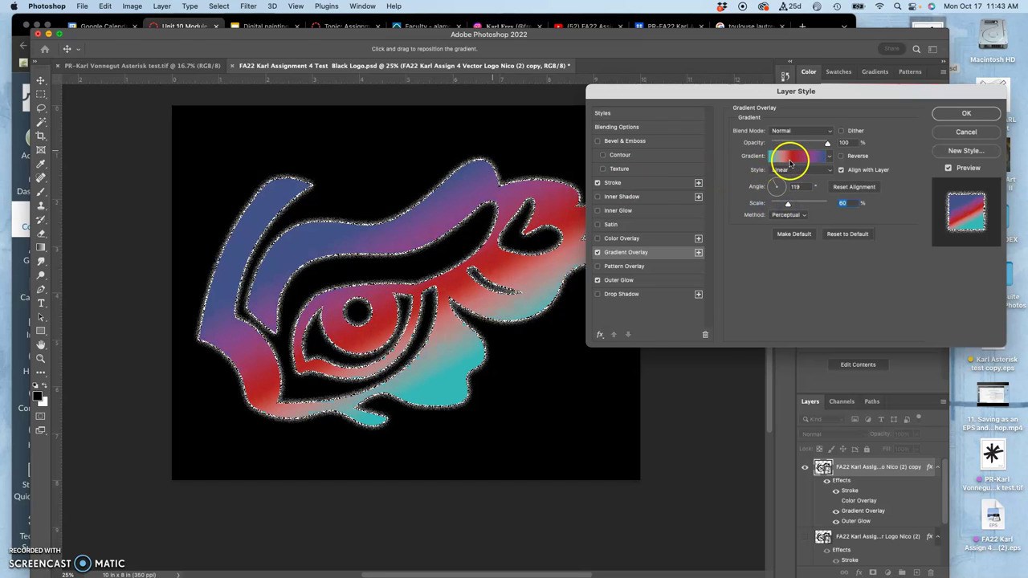
# Step: Rearrange the gradient stops: blue to 0%, pink near 42%, red near 76%
pyautogui.click(792, 159)
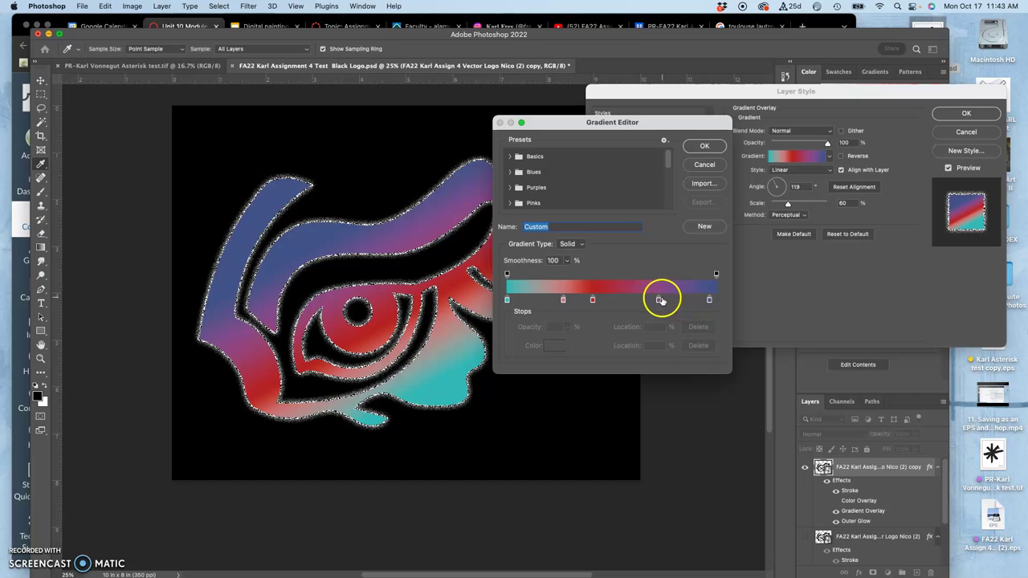
pyautogui.moveTo(659, 301); pyautogui.dragTo(675, 301)
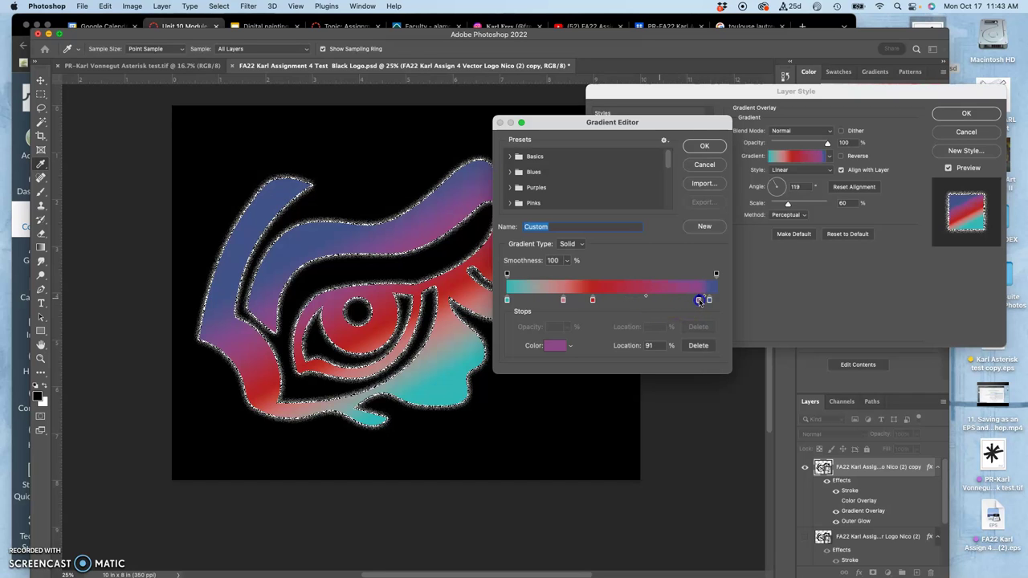
pyautogui.click(593, 300)
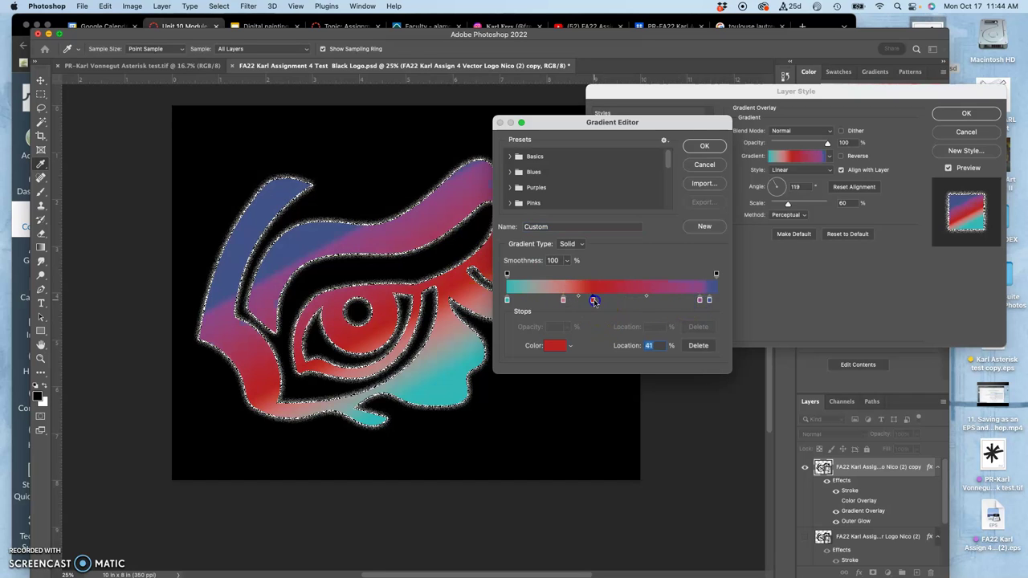
pyautogui.moveTo(636, 302); pyautogui.dragTo(641, 302)
pyautogui.moveTo(563, 300); pyautogui.dragTo(596, 301)
pyautogui.click(709, 301)
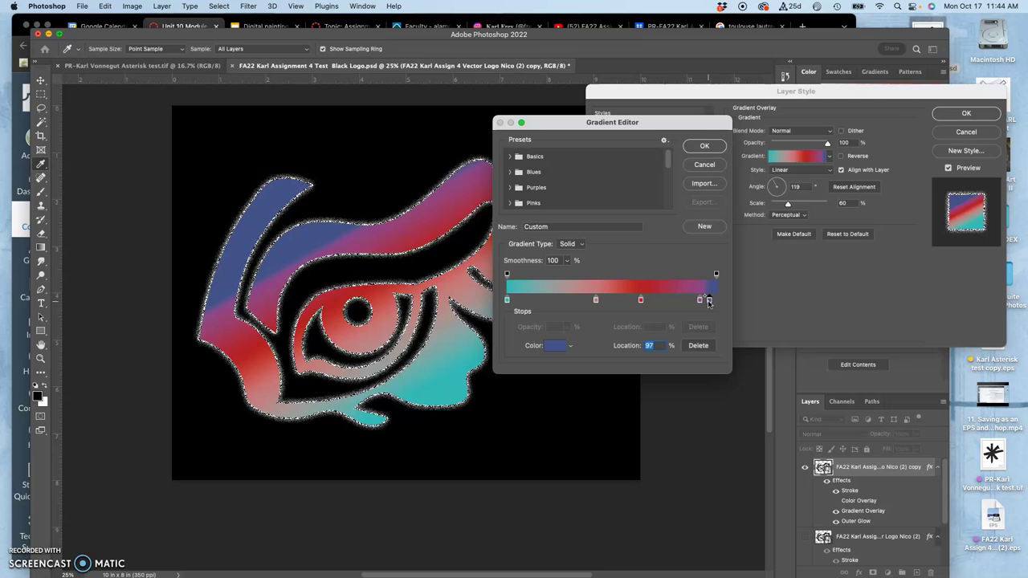
pyautogui.press('BackSpace')
pyautogui.click(699, 301)
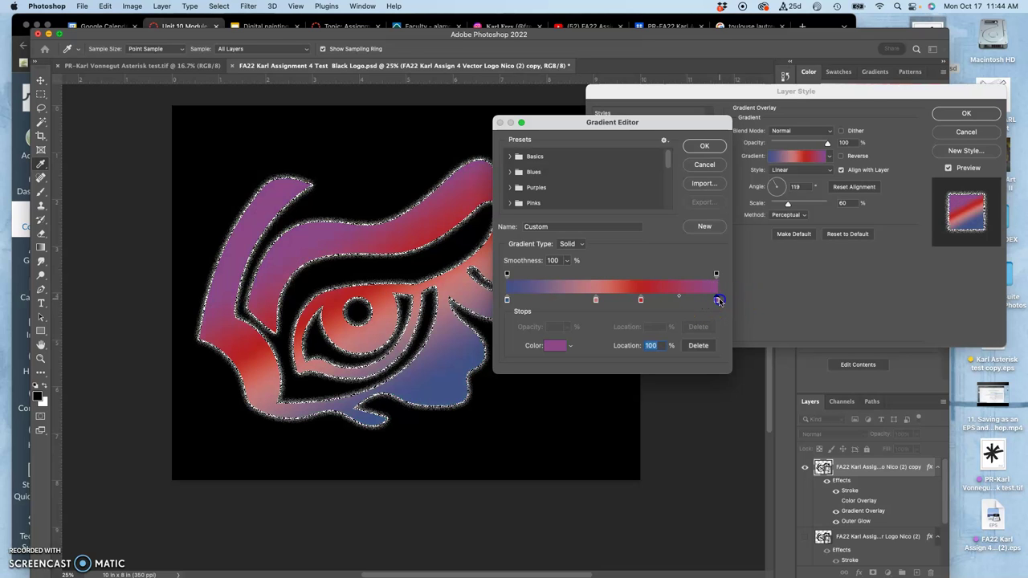
pyautogui.moveTo(640, 300); pyautogui.dragTo(702, 301)
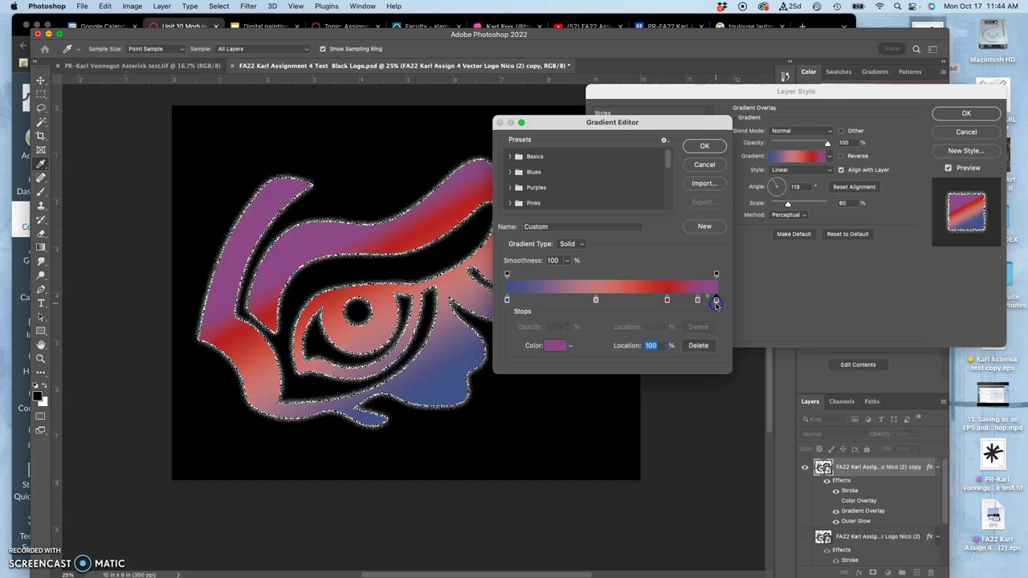
# Step: Recolour the 100% end stop dark blue #4d488d and confirm the gradient
pyautogui.click(554, 347)
pyautogui.click(396, 196)
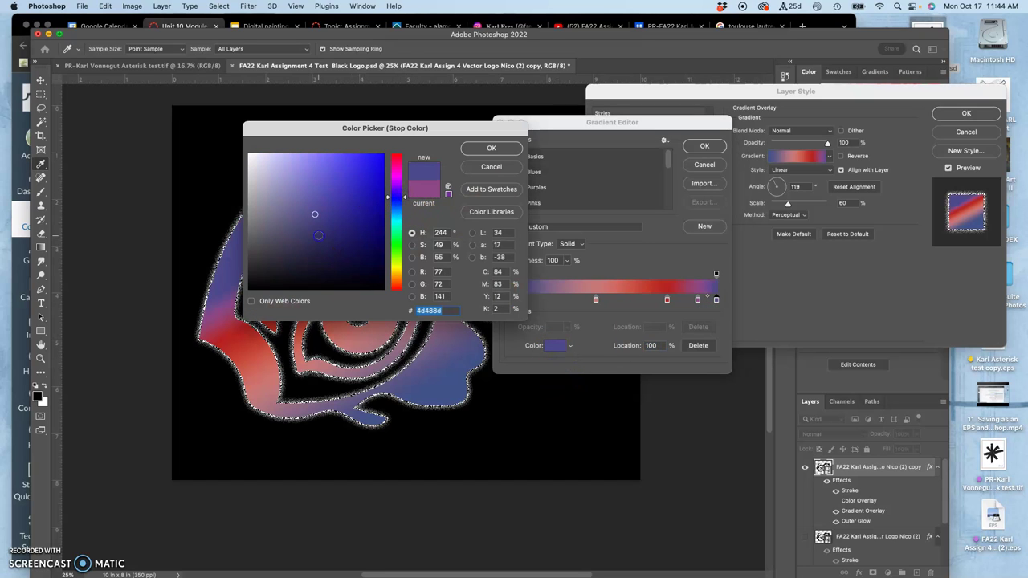
pyautogui.click(498, 147)
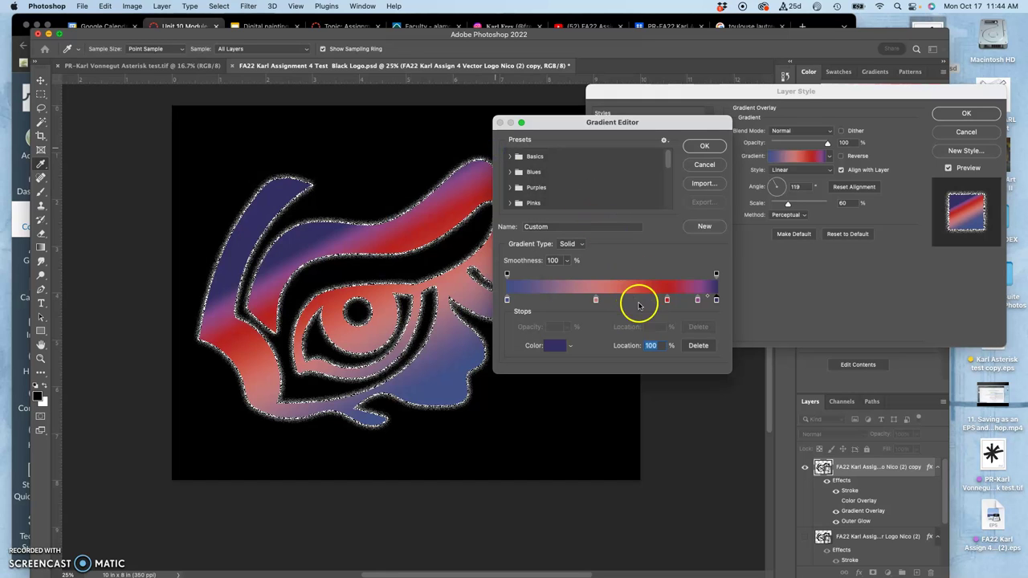
pyautogui.click(704, 147)
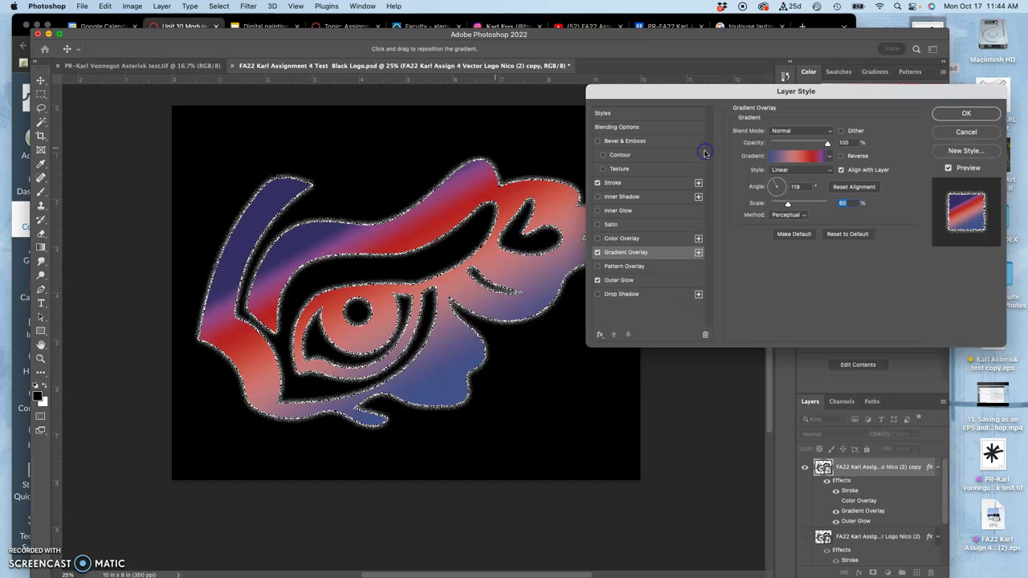
# Step: Switch on Color Overlay at 100% opacity in bright green #22d72f
pyautogui.click(597, 239)
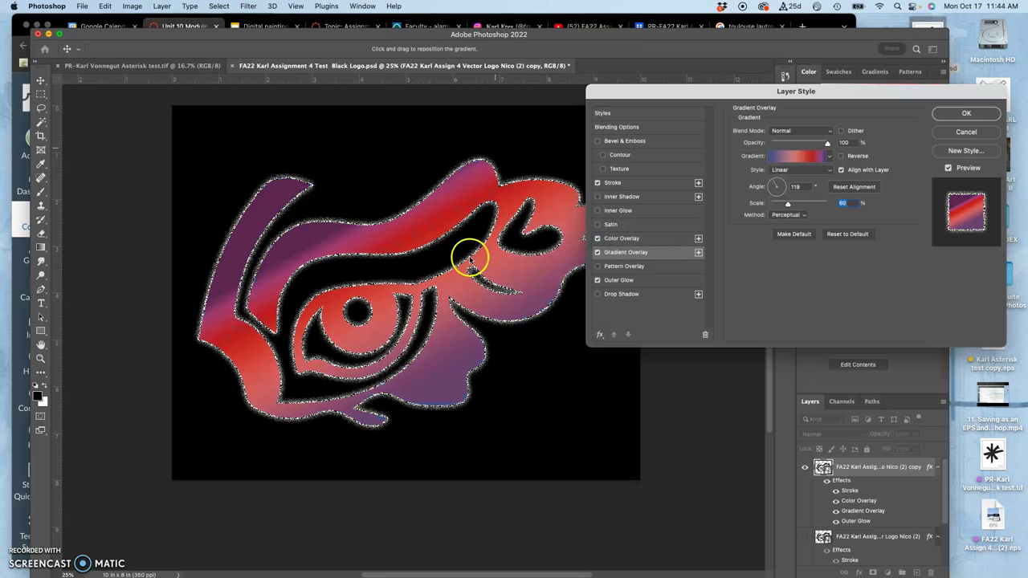
pyautogui.click(629, 239)
pyautogui.moveTo(781, 146); pyautogui.dragTo(837, 145)
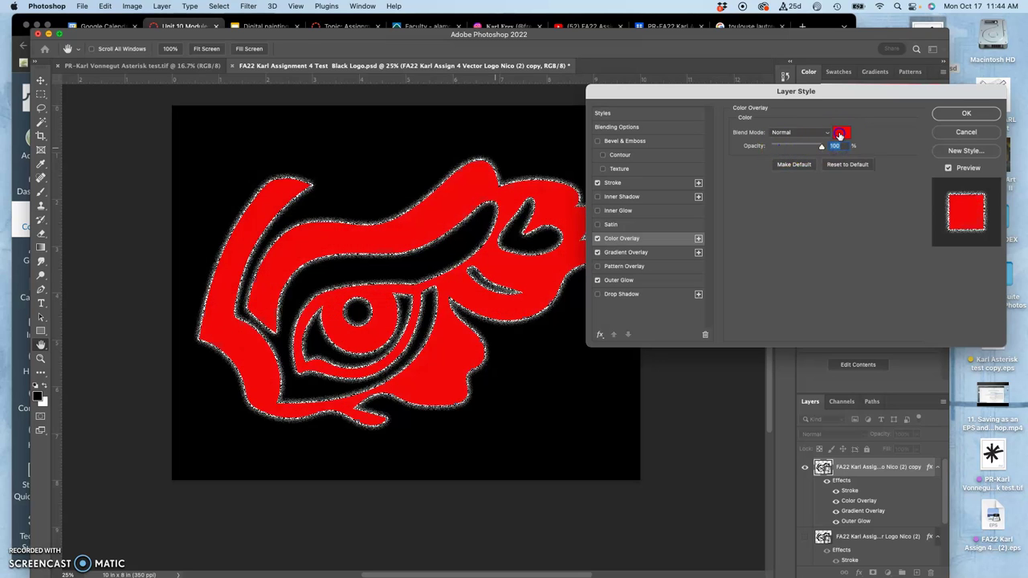
pyautogui.click(839, 133)
pyautogui.click(394, 241)
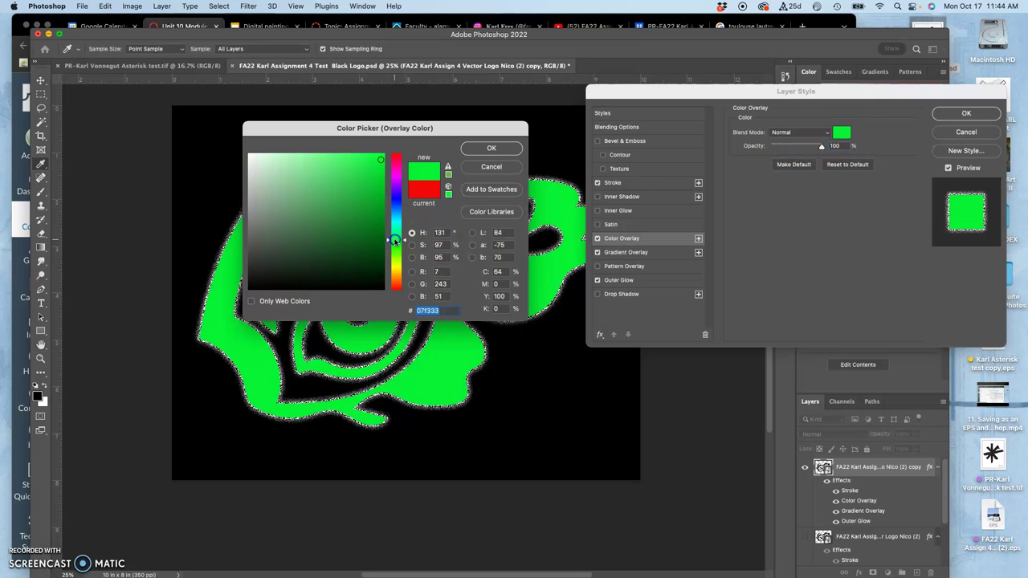
pyautogui.moveTo(361, 193)
pyautogui.mouseDown()
pyautogui.moveTo(367, 211)
pyautogui.moveTo(335, 211)
pyautogui.moveTo(340, 222)
pyautogui.moveTo(373, 223)
pyautogui.mouseUp()
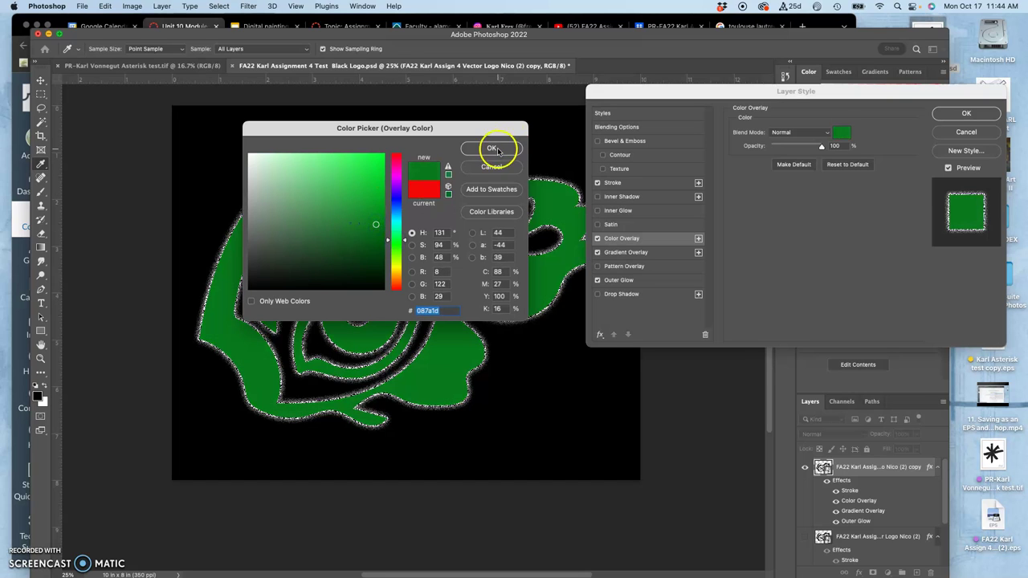
pyautogui.click(499, 148)
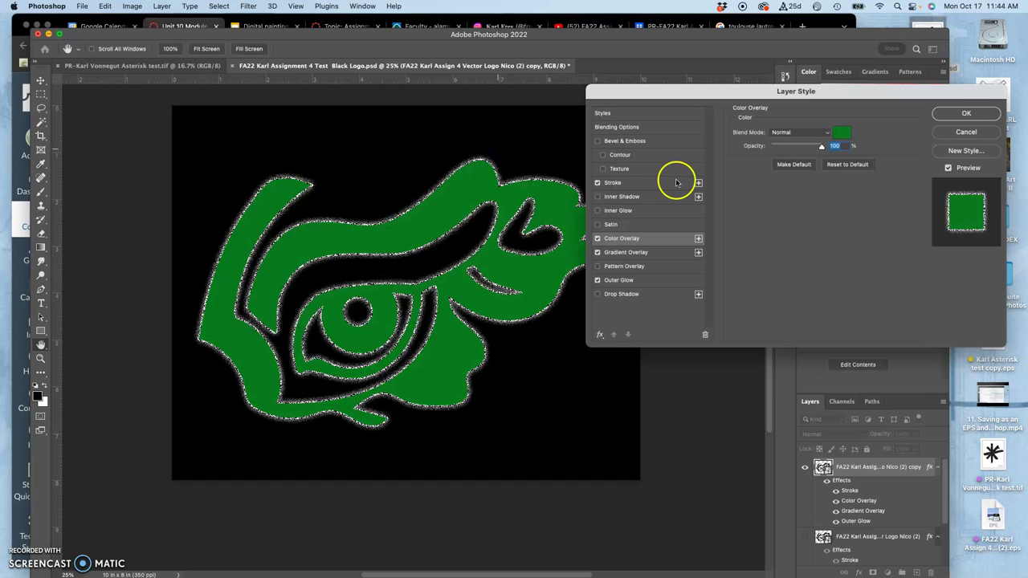
pyautogui.click(841, 132)
pyautogui.moveTo(369, 206)
pyautogui.mouseDown()
pyautogui.moveTo(391, 230)
pyautogui.moveTo(386, 243)
pyautogui.moveTo(363, 175)
pyautogui.mouseUp()
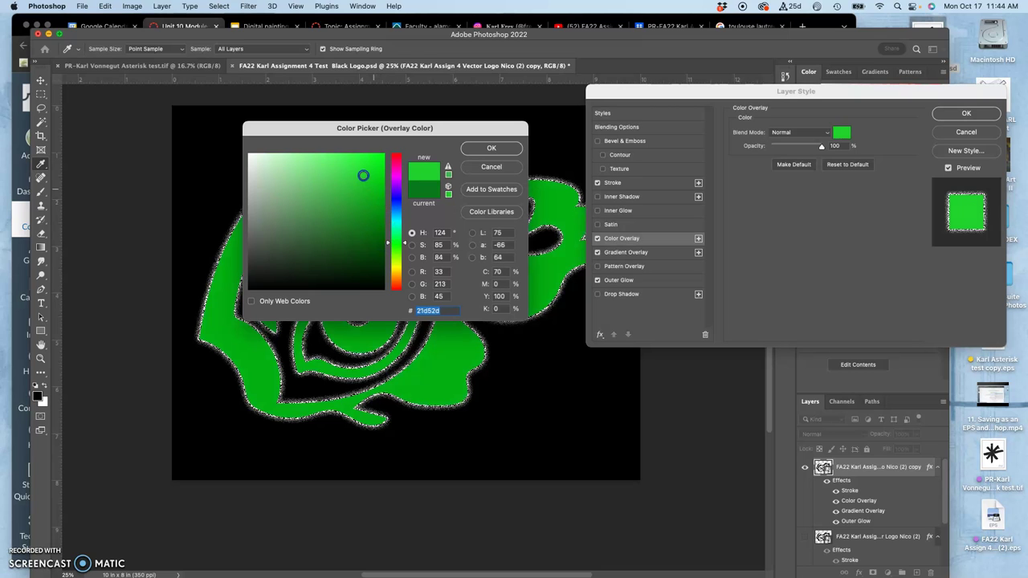
pyautogui.click(497, 148)
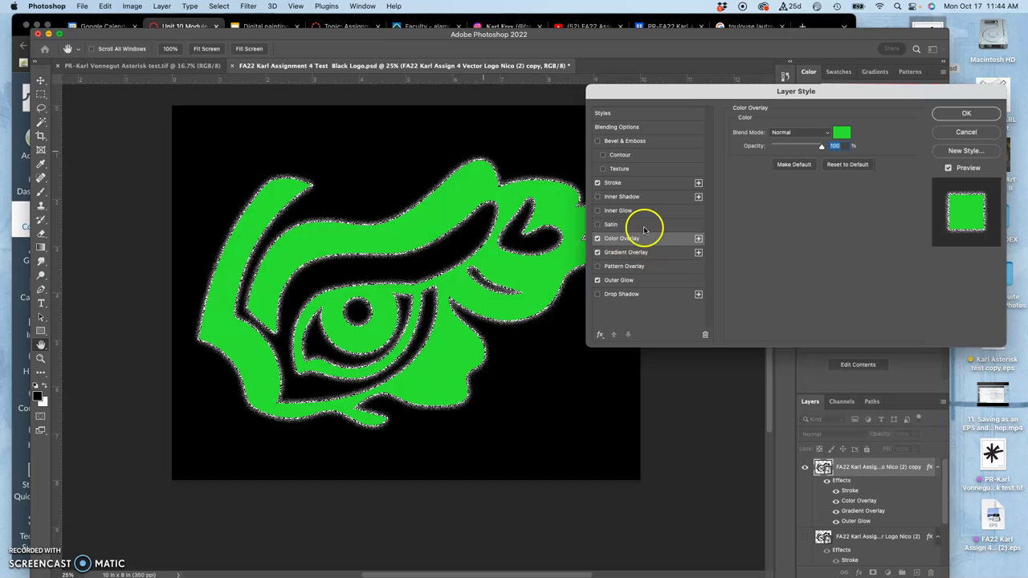
# Step: Drop the green Color Overlay opacity to 49% so the gradient shows through
pyautogui.moveTo(821, 145); pyautogui.dragTo(785, 150)
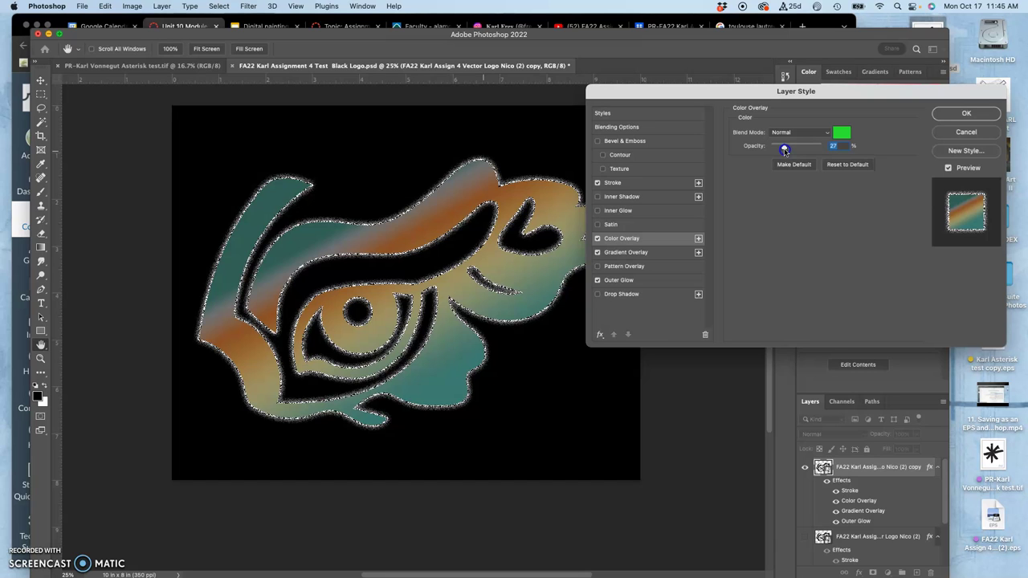
pyautogui.moveTo(785, 150)
pyautogui.mouseDown()
pyautogui.moveTo(822, 148)
pyautogui.moveTo(796, 154)
pyautogui.mouseUp()
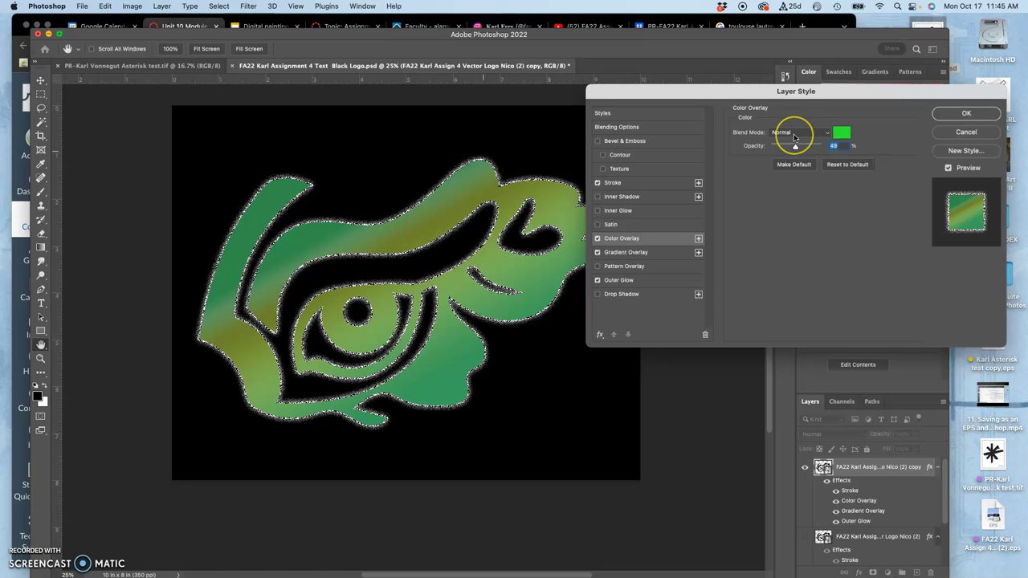
# Step: Lower the green Color Overlay's opacity to 27%
pyautogui.click(793, 134)
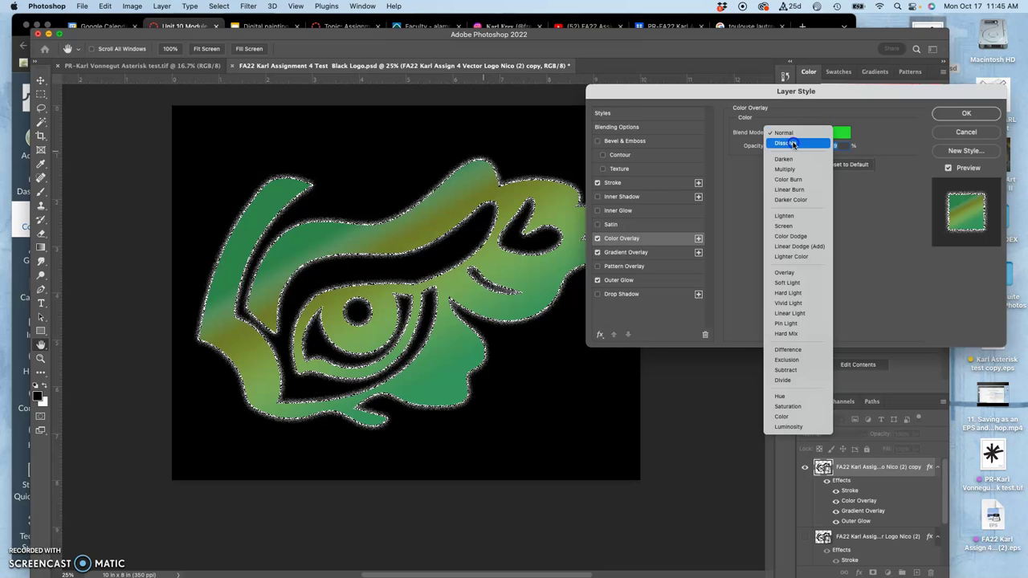
pyautogui.click(794, 144)
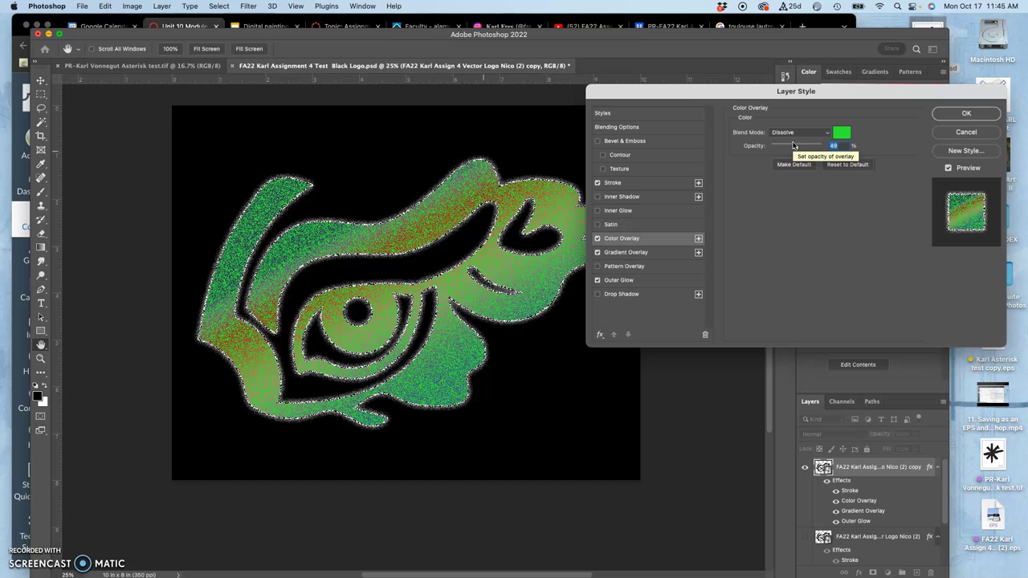
pyautogui.moveTo(794, 146); pyautogui.dragTo(795, 149)
pyautogui.moveTo(793, 150); pyautogui.dragTo(792, 149)
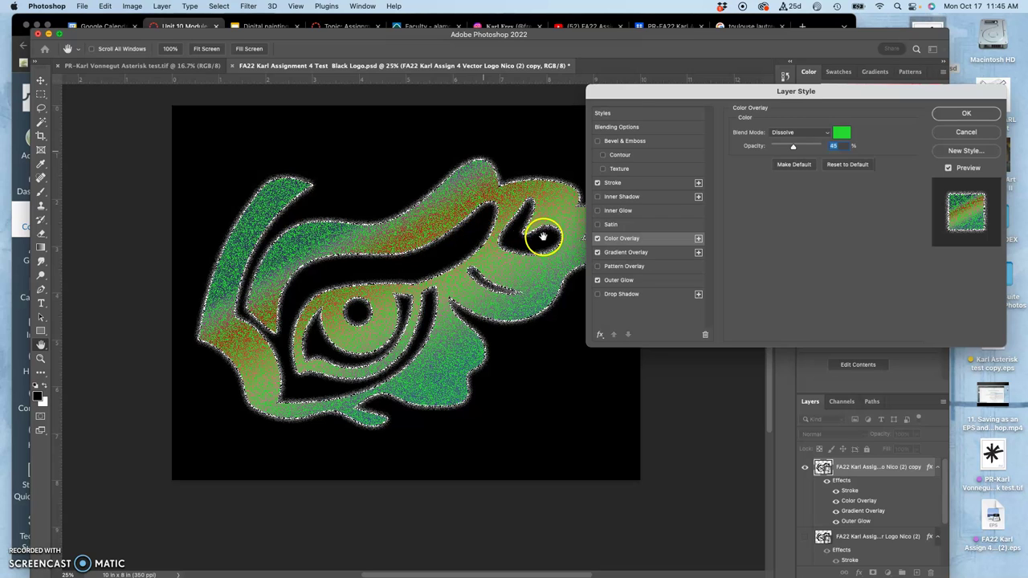
pyautogui.moveTo(793, 147); pyautogui.dragTo(783, 149)
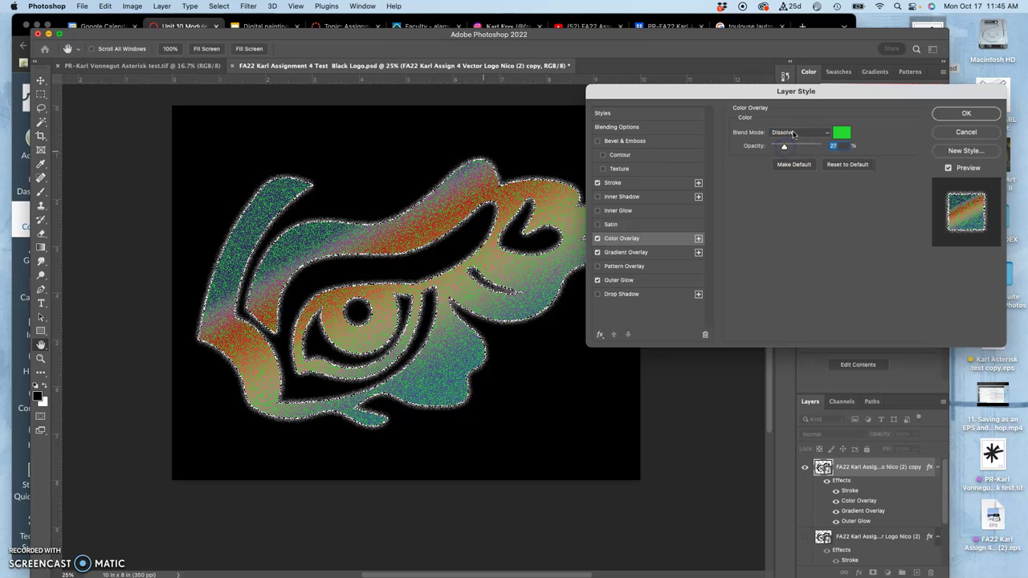
# Step: Set the overlay blend mode to Pin Light and enable Satin with its settings shown
pyautogui.click(791, 133)
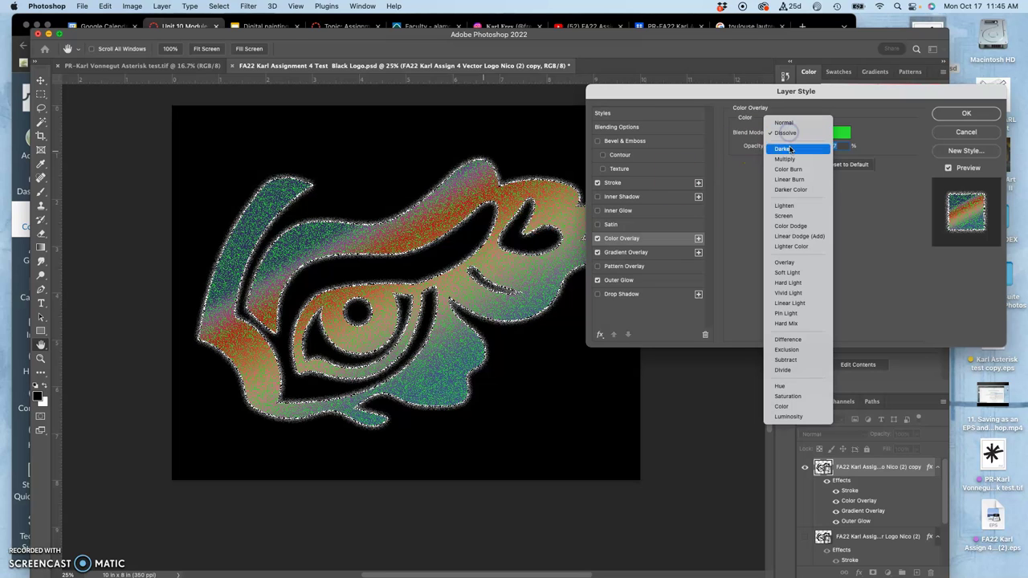
pyautogui.click(788, 272)
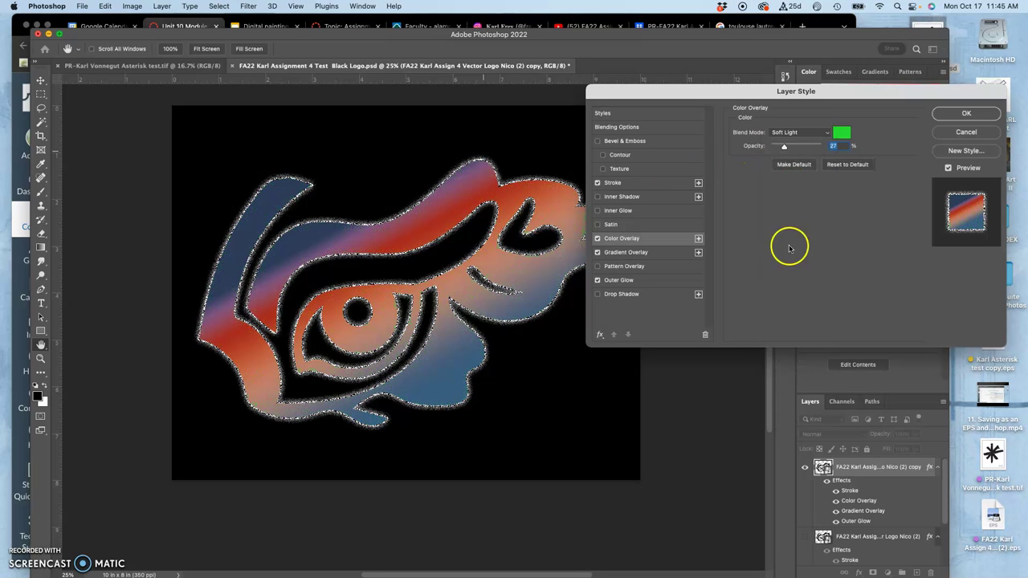
pyautogui.click(792, 134)
pyautogui.click(788, 174)
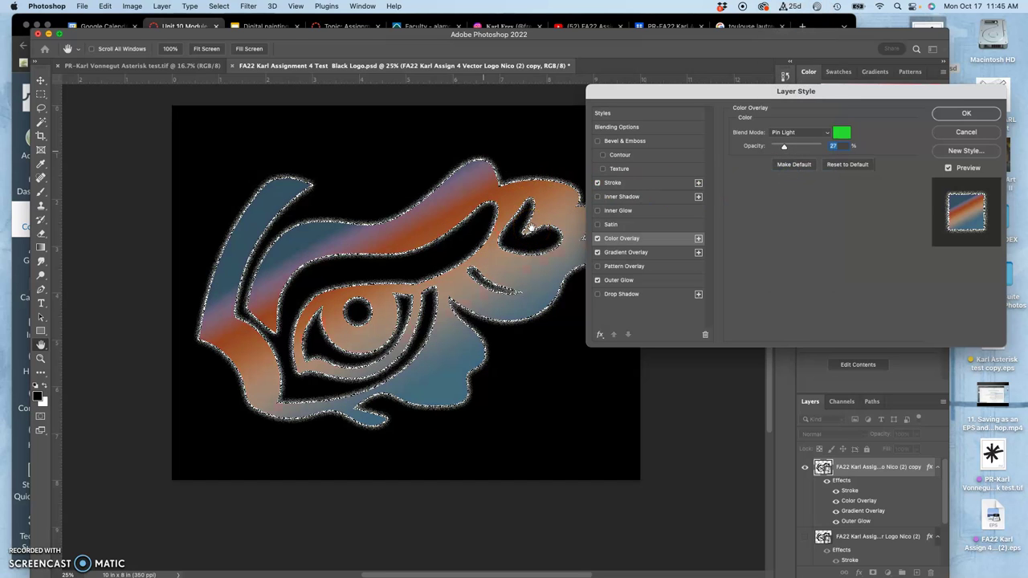
pyautogui.click(597, 224)
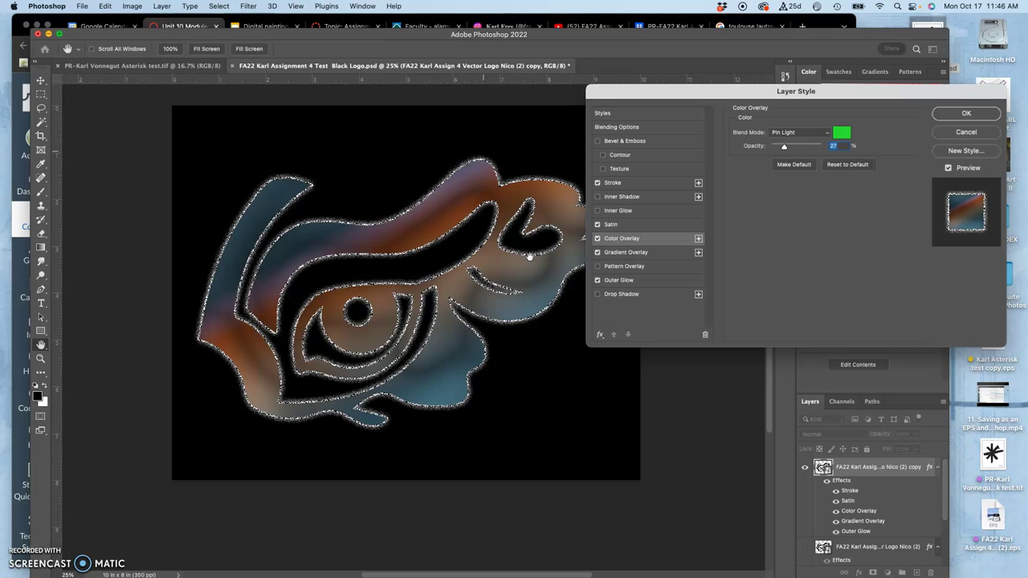
pyautogui.click(650, 224)
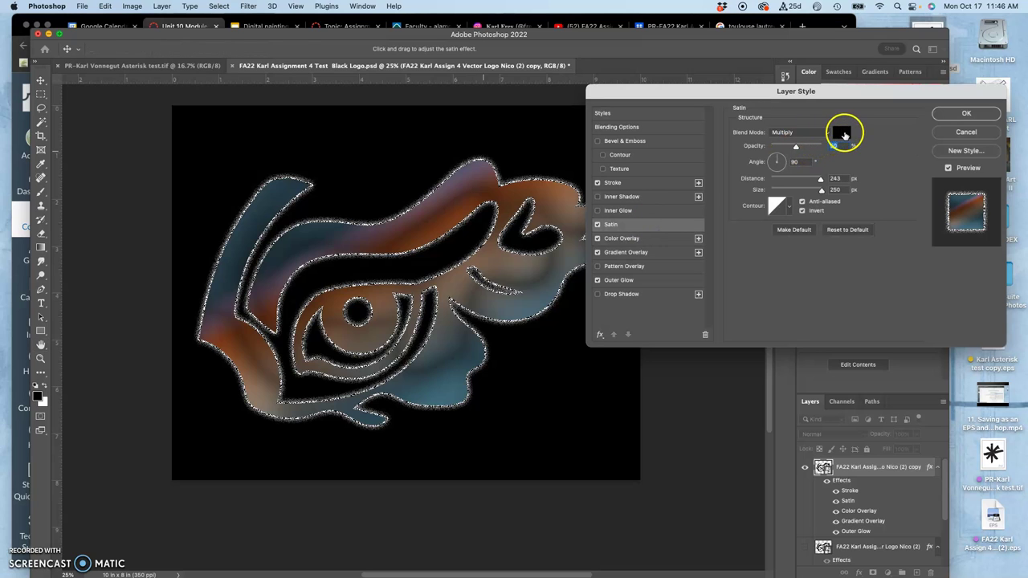
# Step: Make the Satin colour blue #2f33d1, and turn off Outer Glow and Stroke
pyautogui.click(841, 133)
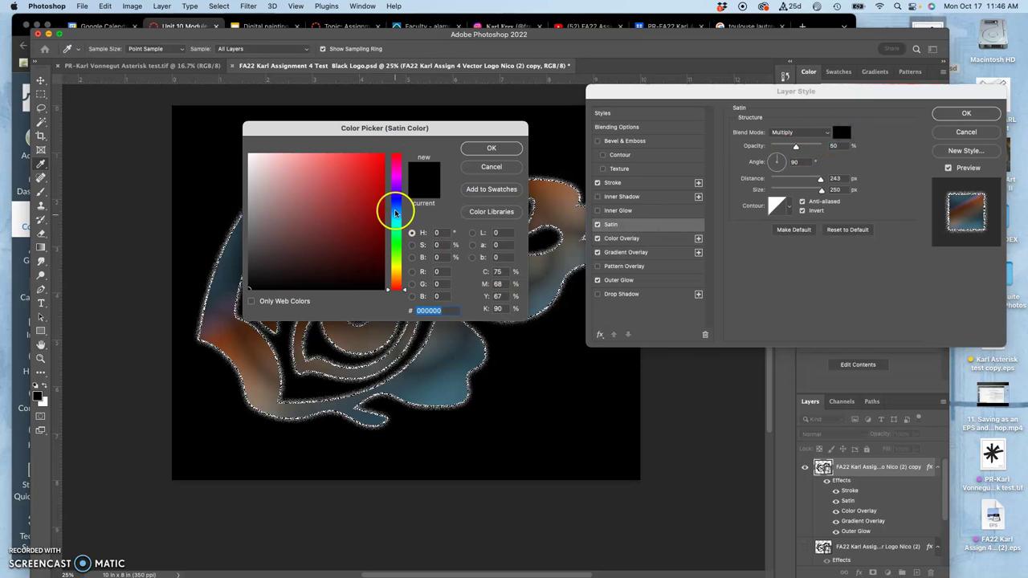
pyautogui.moveTo(396, 211); pyautogui.dragTo(396, 198)
pyautogui.click(354, 178)
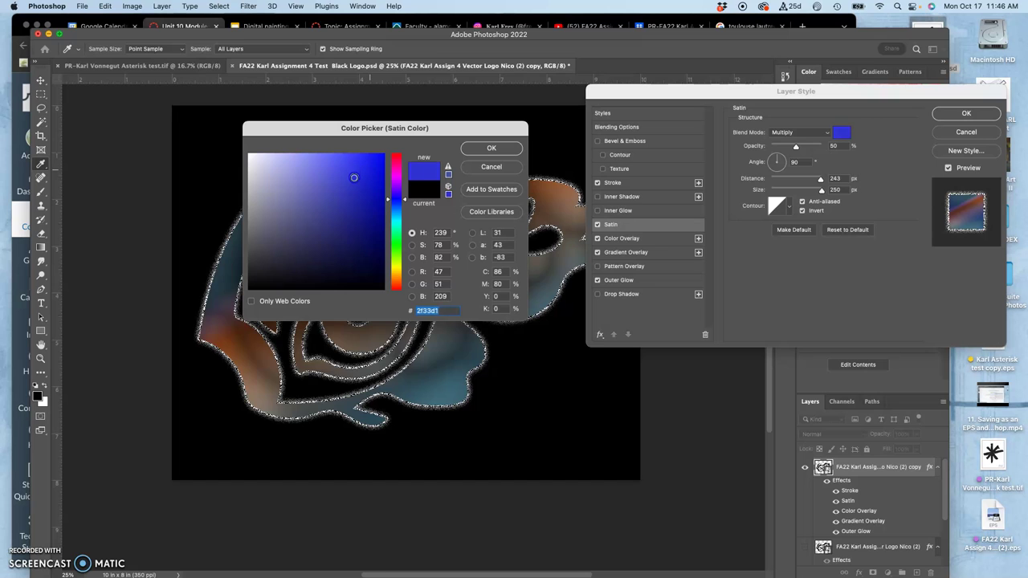
pyautogui.click(490, 148)
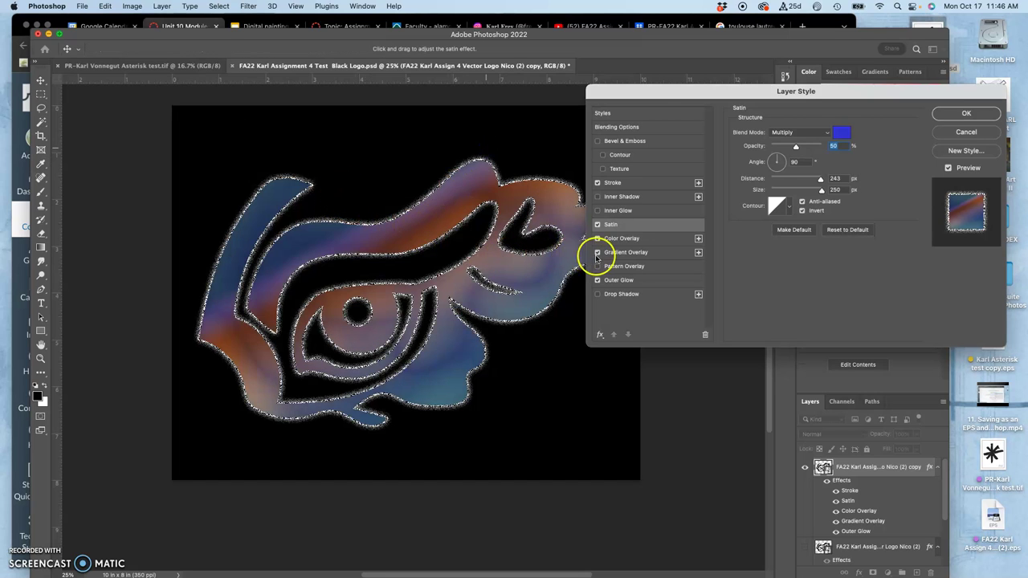
pyautogui.click(596, 279)
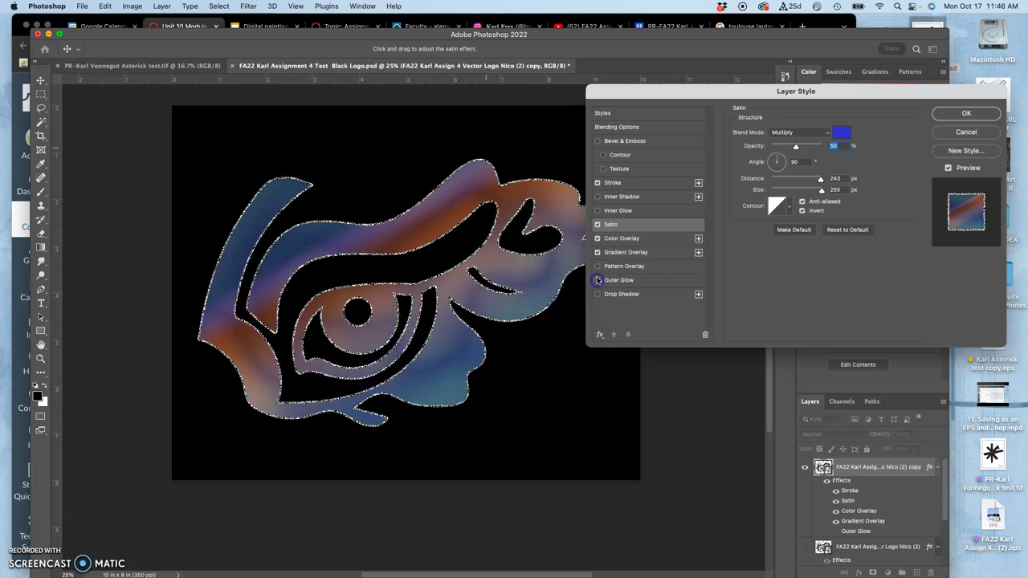
pyautogui.click(597, 183)
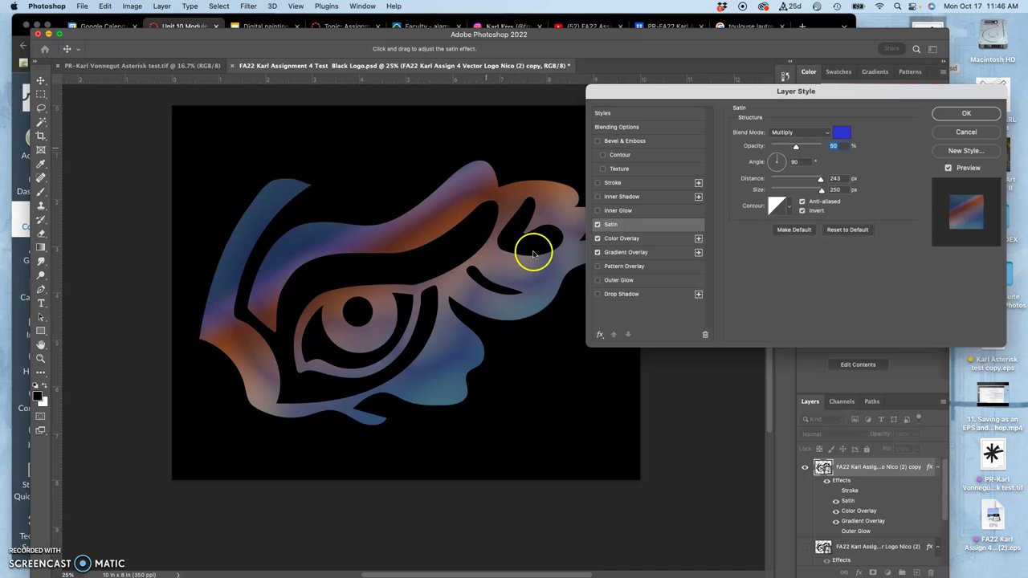
# Step: Turn on Inner Glow, comparing the logo with and without it
pyautogui.click(597, 210)
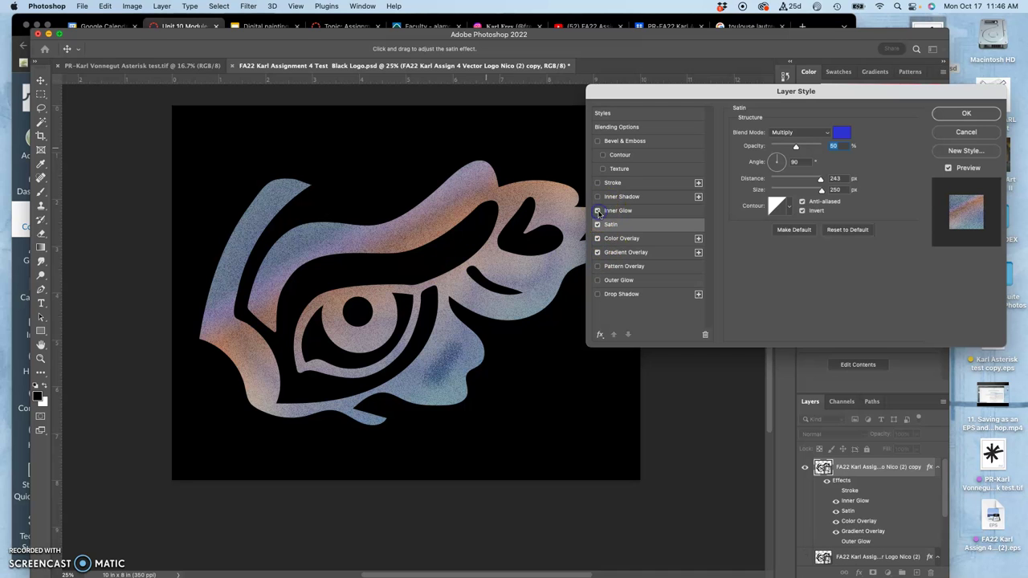
pyautogui.click(597, 212)
pyautogui.click(598, 210)
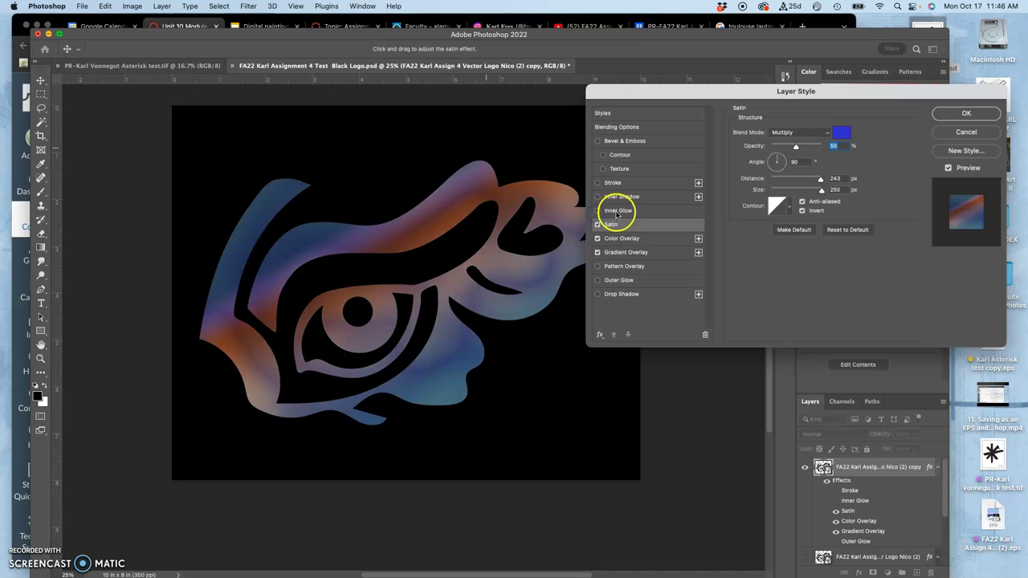
pyautogui.click(597, 211)
pyautogui.click(620, 211)
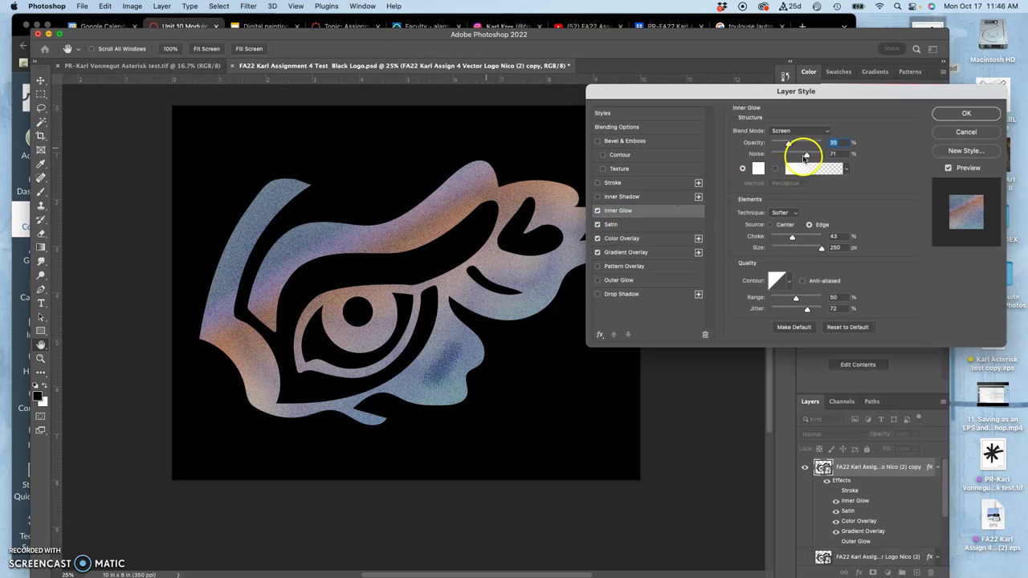
# Step: Set Inner Glow to 28% opacity, 90% noise, choke 0, size 243 px, and apply
pyautogui.moveTo(788, 143)
pyautogui.mouseDown()
pyautogui.moveTo(776, 145)
pyautogui.moveTo(803, 155)
pyautogui.moveTo(794, 155)
pyautogui.mouseUp()
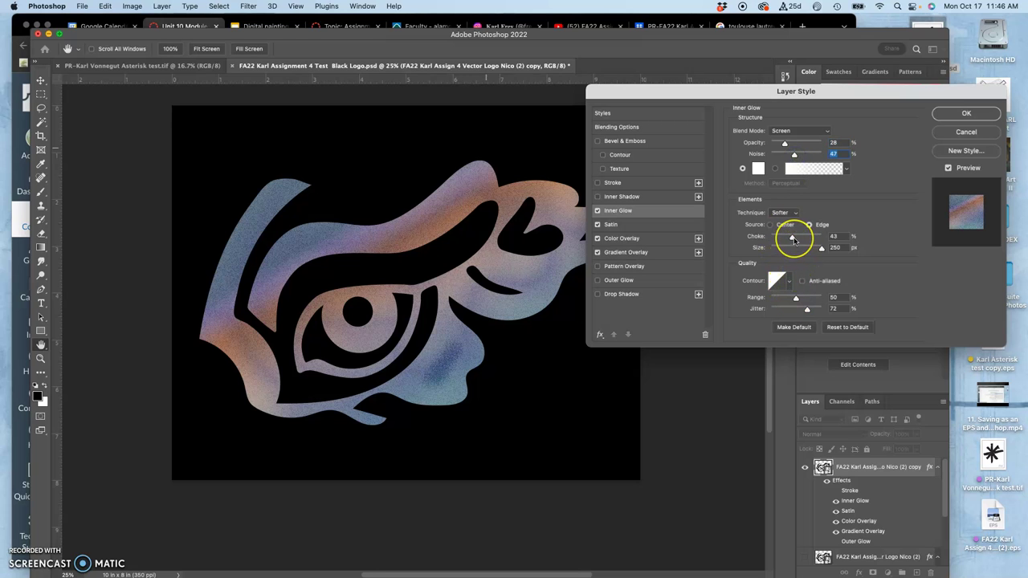
pyautogui.moveTo(795, 156); pyautogui.dragTo(797, 157)
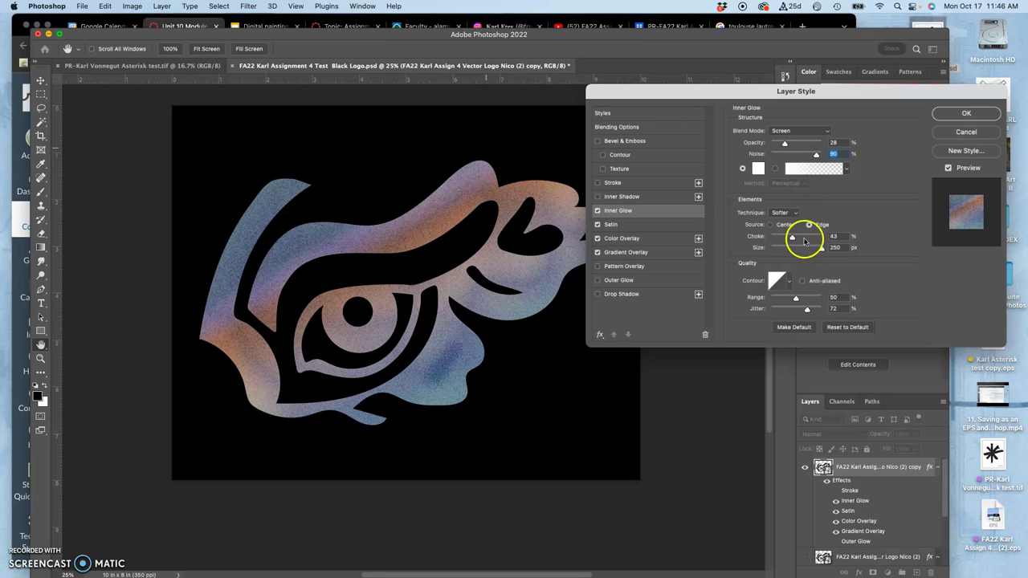
pyautogui.moveTo(820, 249)
pyautogui.mouseDown()
pyautogui.moveTo(785, 250)
pyautogui.moveTo(810, 239)
pyautogui.moveTo(783, 238)
pyautogui.moveTo(807, 253)
pyautogui.mouseUp()
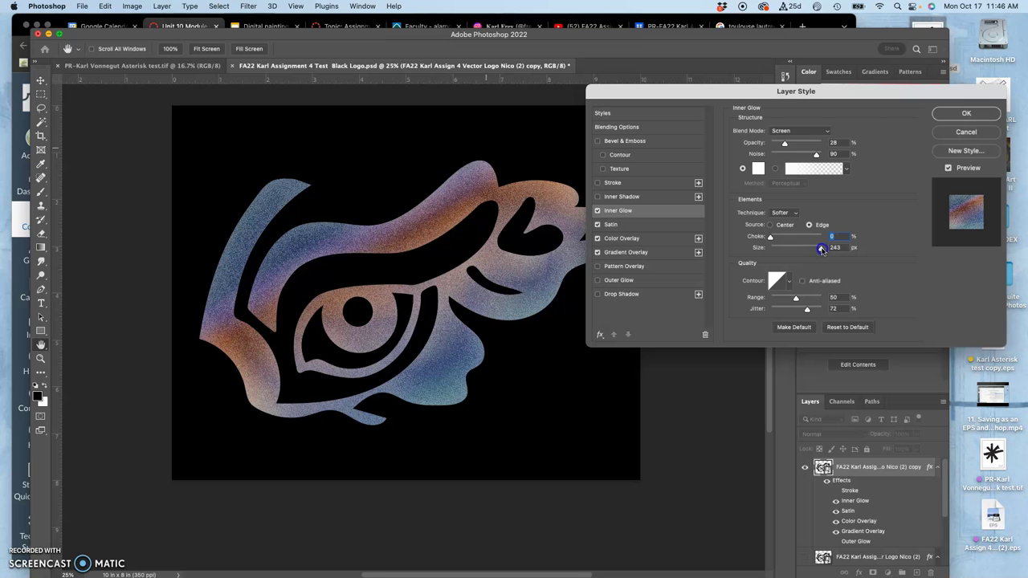
pyautogui.click(967, 113)
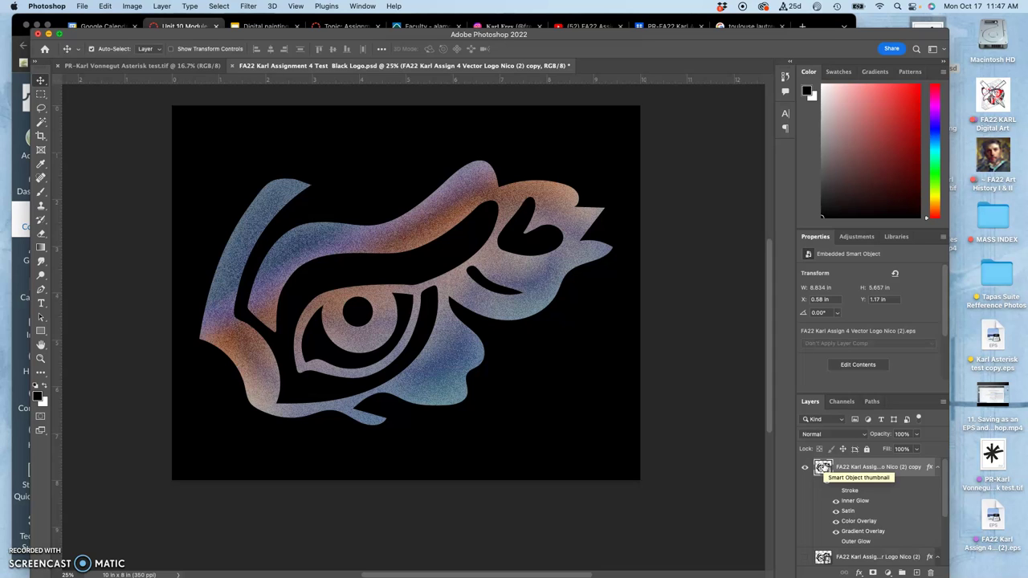
# Step: Show the stroke and outer glow effects and hide both background copies, leaving white
pyautogui.click(835, 491)
pyautogui.click(835, 490)
pyautogui.click(835, 491)
pyautogui.click(836, 541)
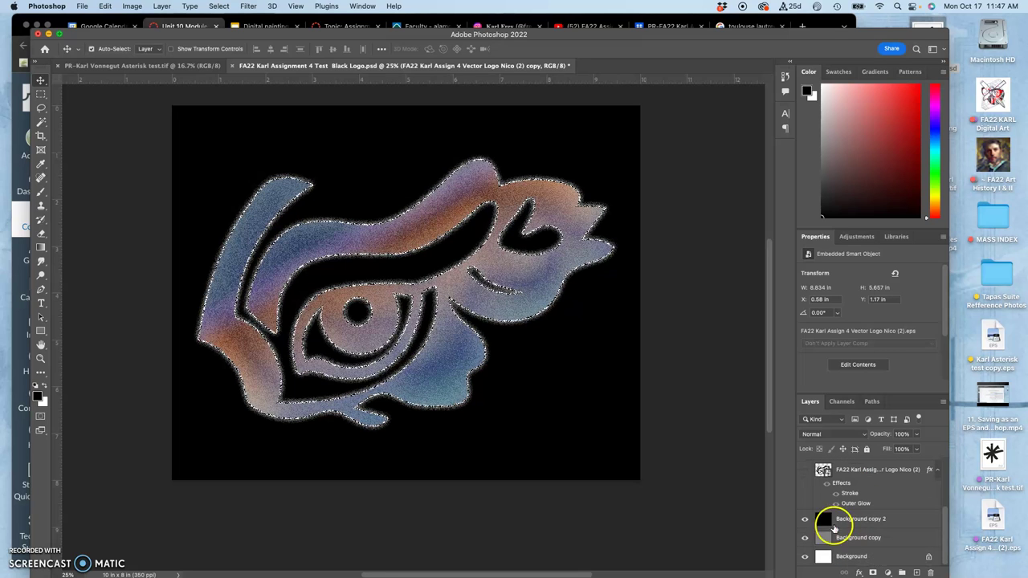
pyautogui.click(806, 521)
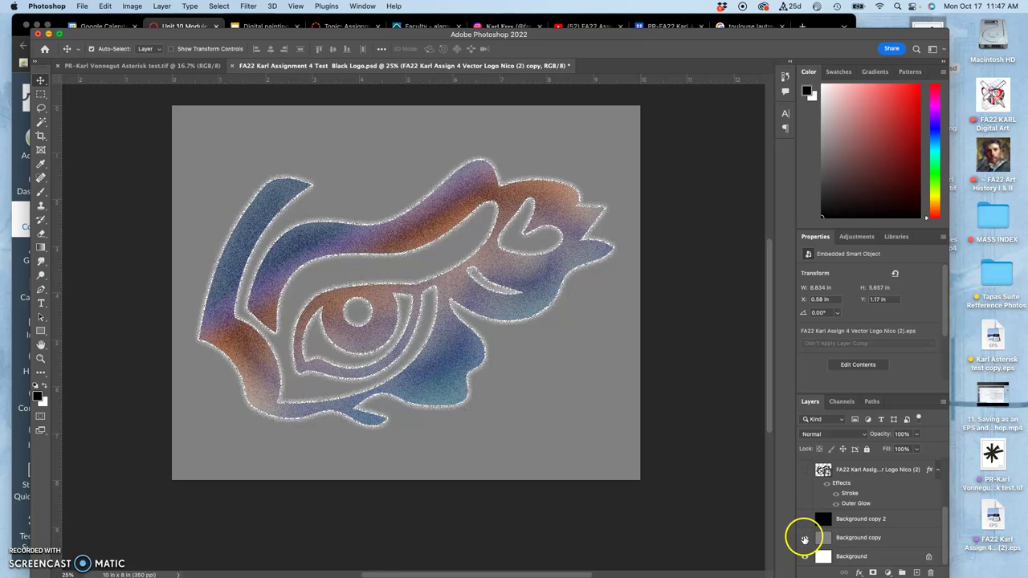
pyautogui.click(805, 538)
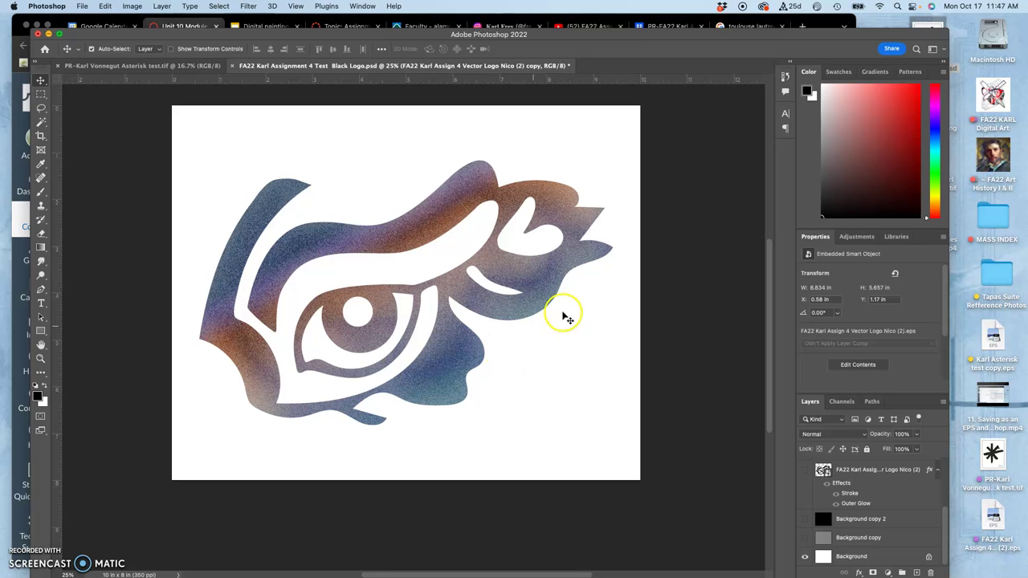
# Step: Duplicate the styled logo layer with Cmd+J and hide the original copy
pyautogui.scroll(3, 819, 511)
pyautogui.click(853, 469)
pyautogui.press('super+j')
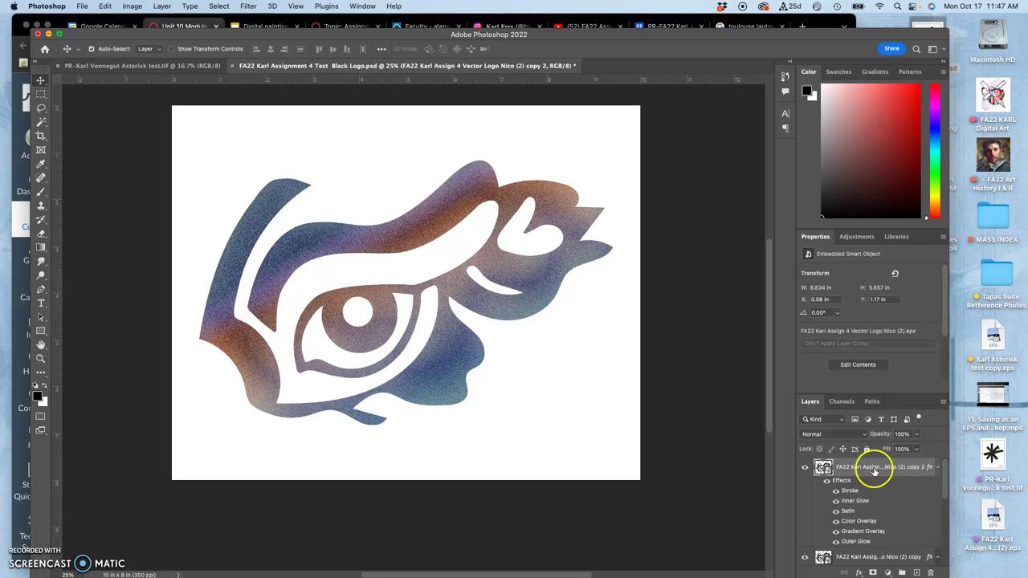
pyautogui.click(805, 558)
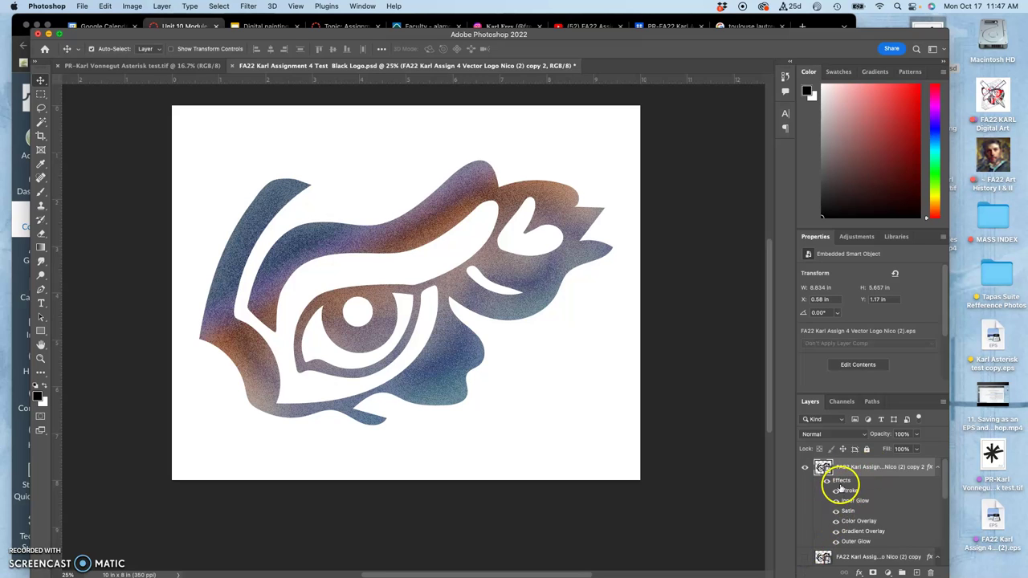
# Step: Open Layer Style for the duplicate and switch on Bevel & Emboss
pyautogui.doubleClick(841, 482)
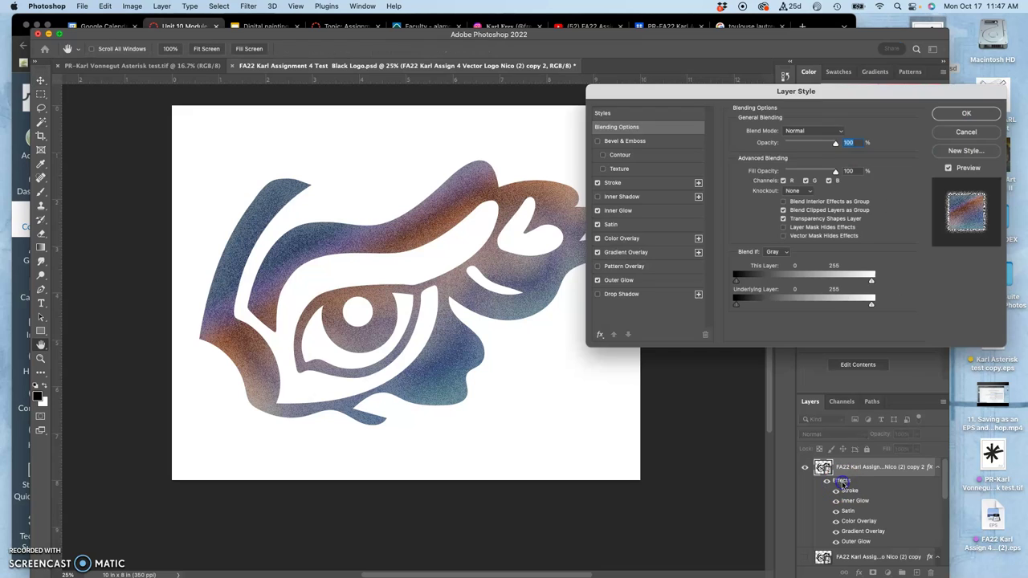
pyautogui.click(599, 143)
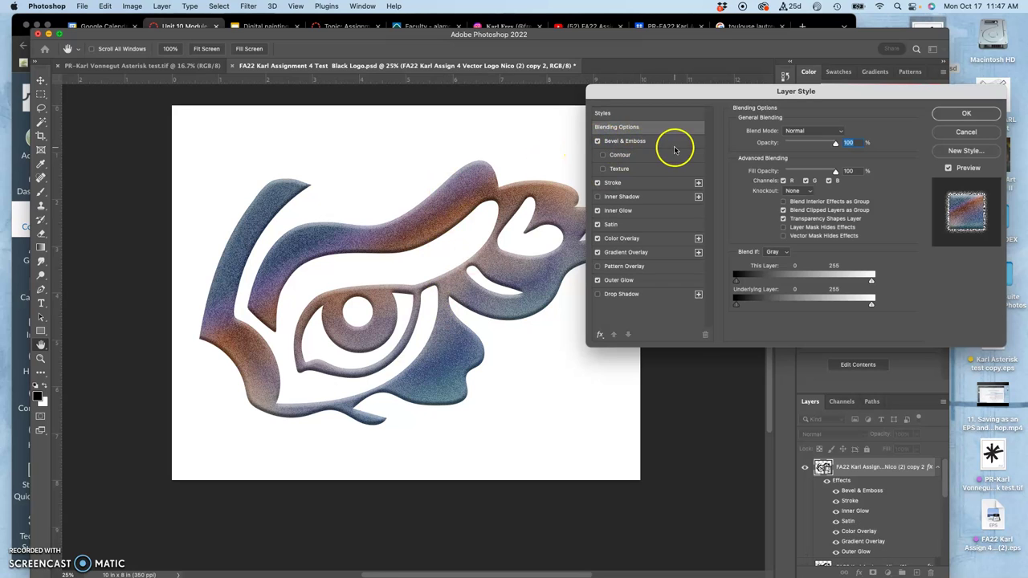
pyautogui.click(598, 141)
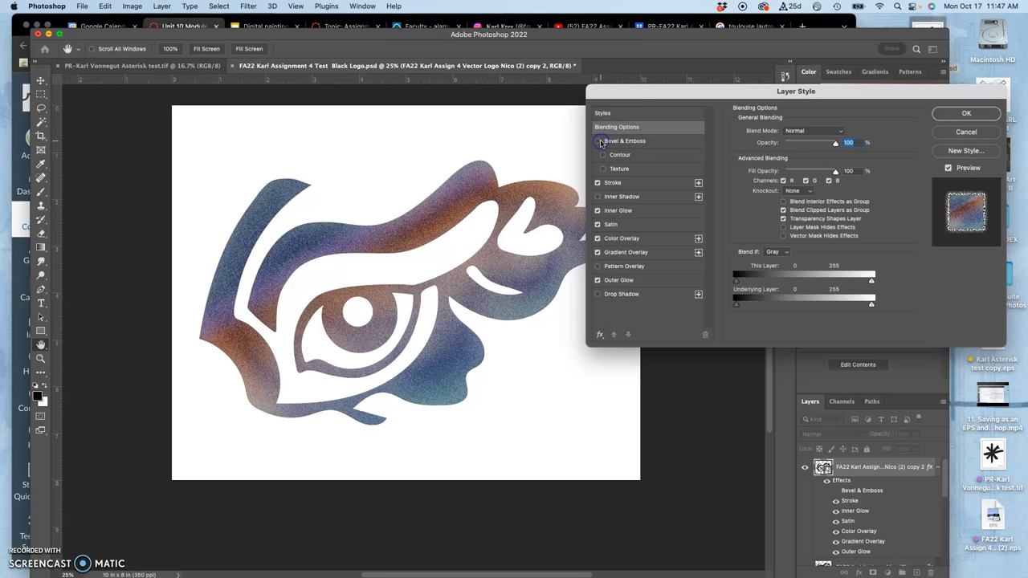
pyautogui.click(599, 141)
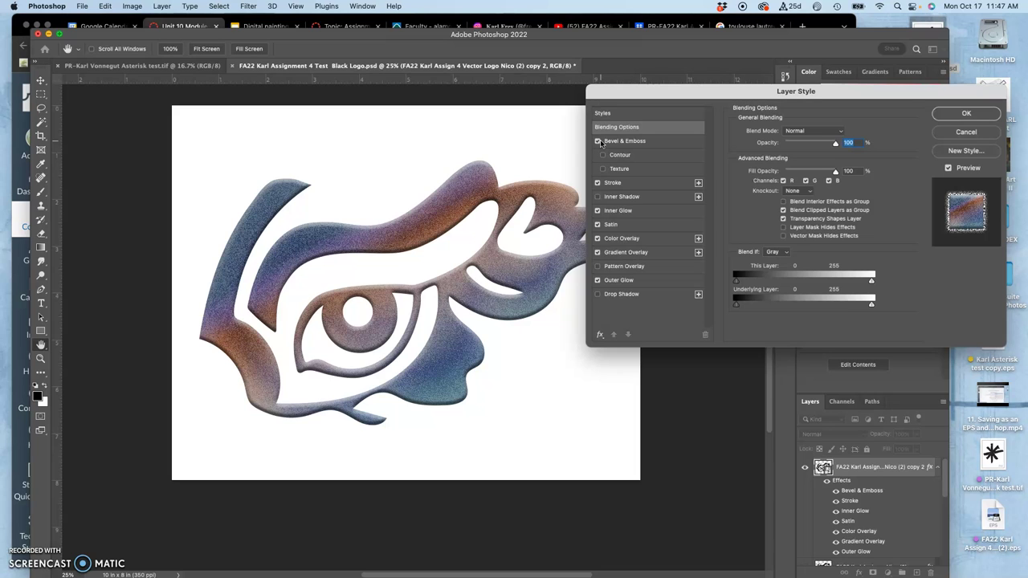
# Step: Add a Texture to the bevel (scale 100%, depth +100) and reposition the pattern
pyautogui.moveTo(601, 143); pyautogui.dragTo(621, 173)
pyautogui.click(603, 169)
pyautogui.click(621, 170)
pyautogui.moveTo(406, 241); pyautogui.dragTo(463, 228)
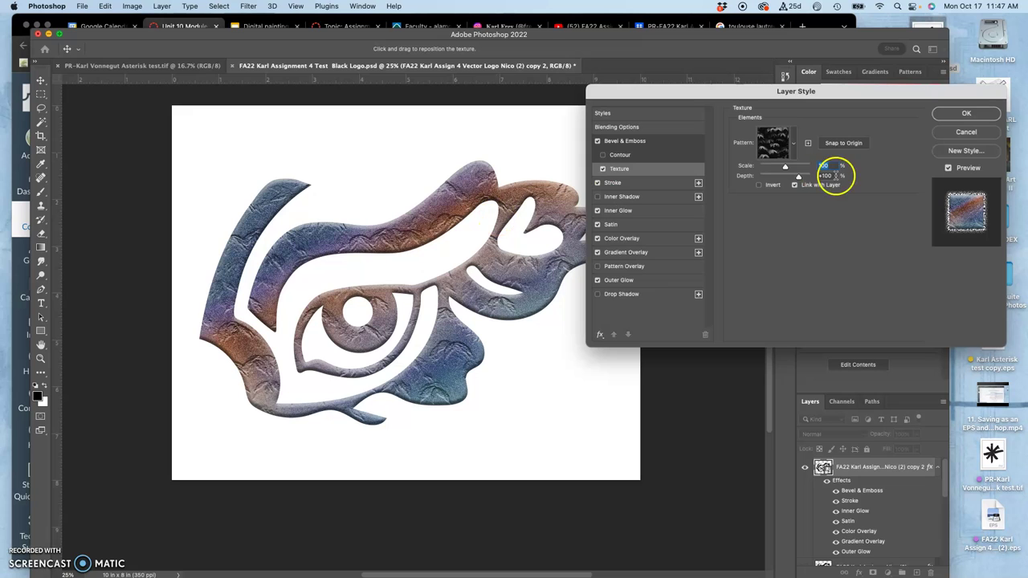
# Step: Choose the first Water pattern for the bevel texture
pyautogui.click(793, 144)
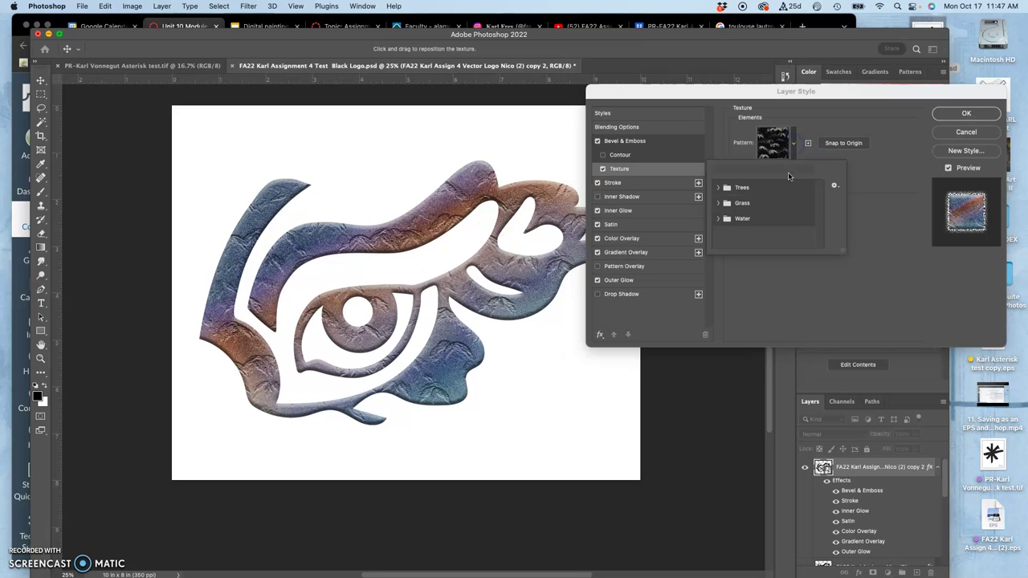
pyautogui.click(718, 219)
pyautogui.click(766, 234)
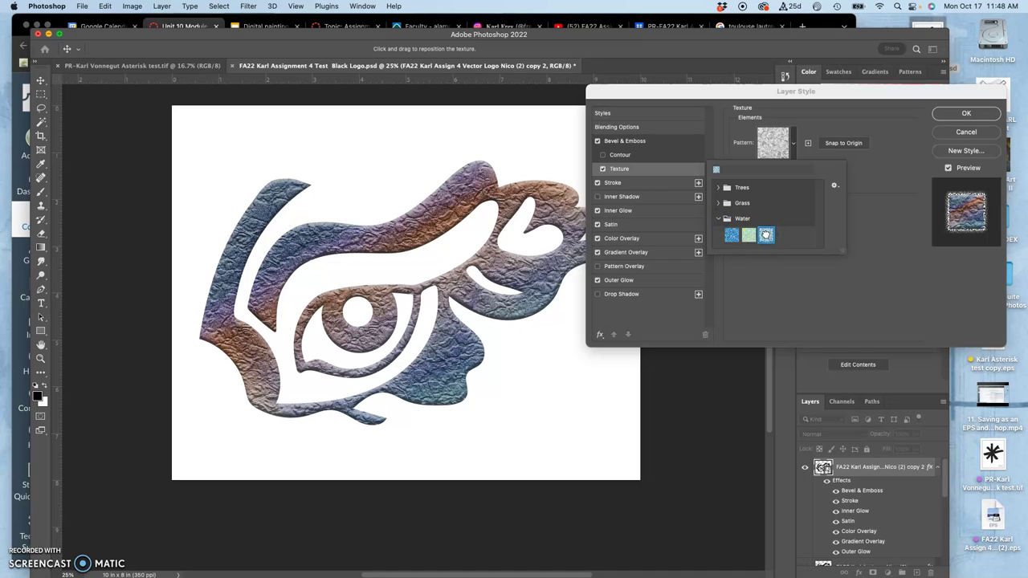
pyautogui.click(731, 234)
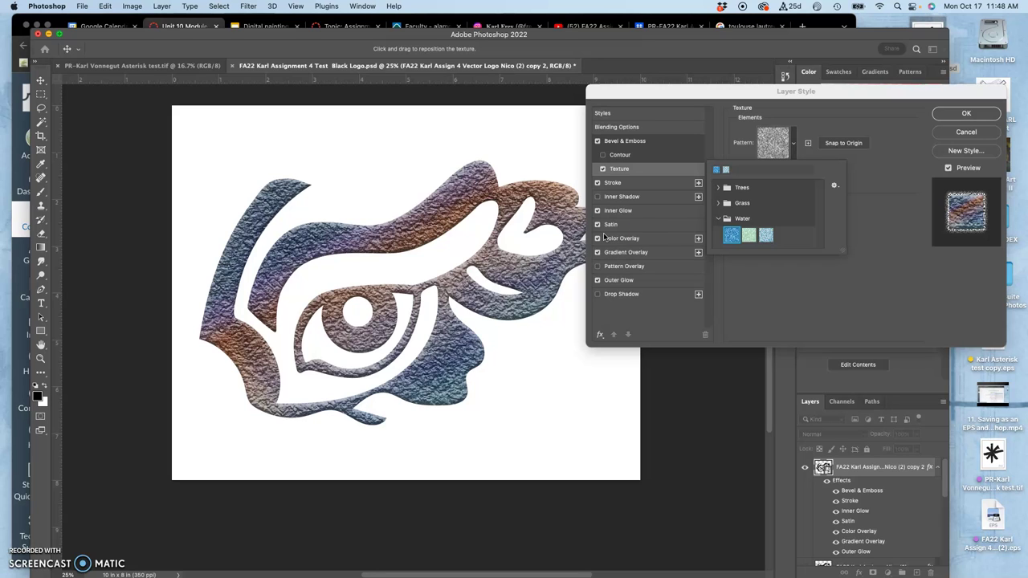
pyautogui.click(886, 177)
# Step: Set the texture scale to 19% and depth to -30, and enable Contour
pyautogui.moveTo(792, 167)
pyautogui.mouseDown()
pyautogui.moveTo(763, 170)
pyautogui.moveTo(813, 177)
pyautogui.moveTo(783, 180)
pyautogui.mouseUp()
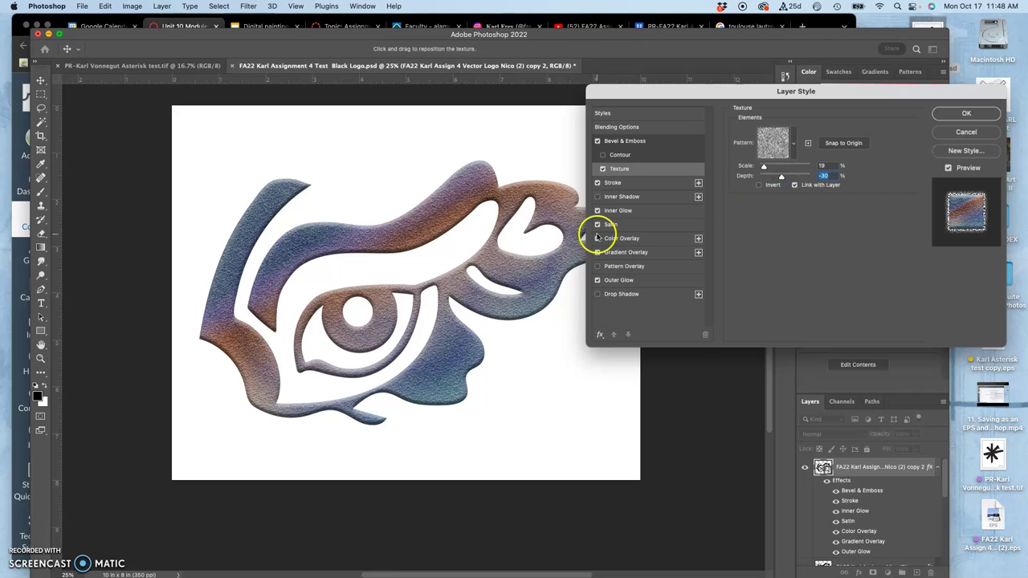
pyautogui.click(603, 155)
pyautogui.moveTo(409, 202); pyautogui.dragTo(459, 227)
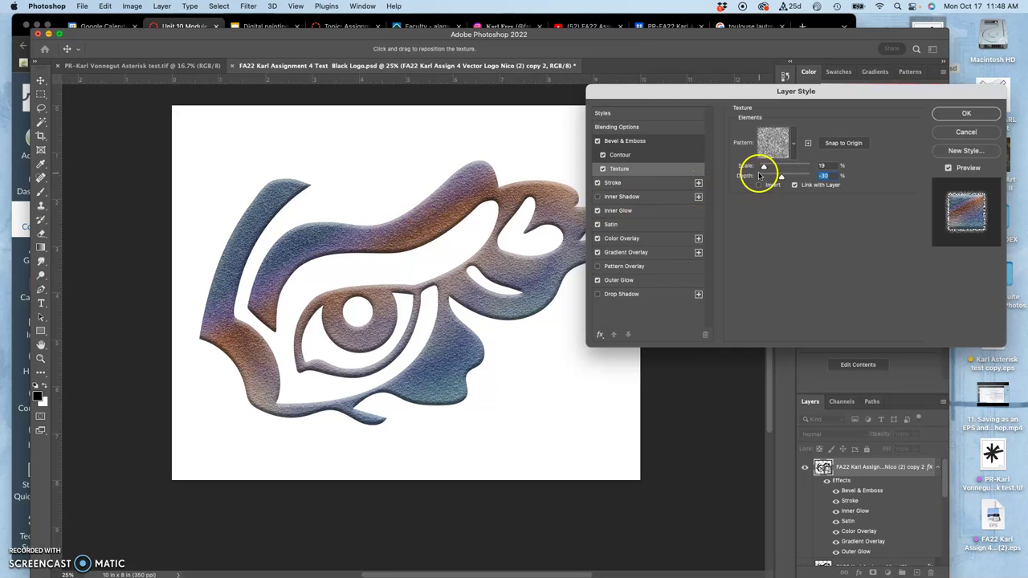
# Step: Lower the bevel Contour range to 11%
pyautogui.click(649, 154)
pyautogui.click(809, 160)
pyautogui.moveTo(810, 161); pyautogui.dragTo(756, 155)
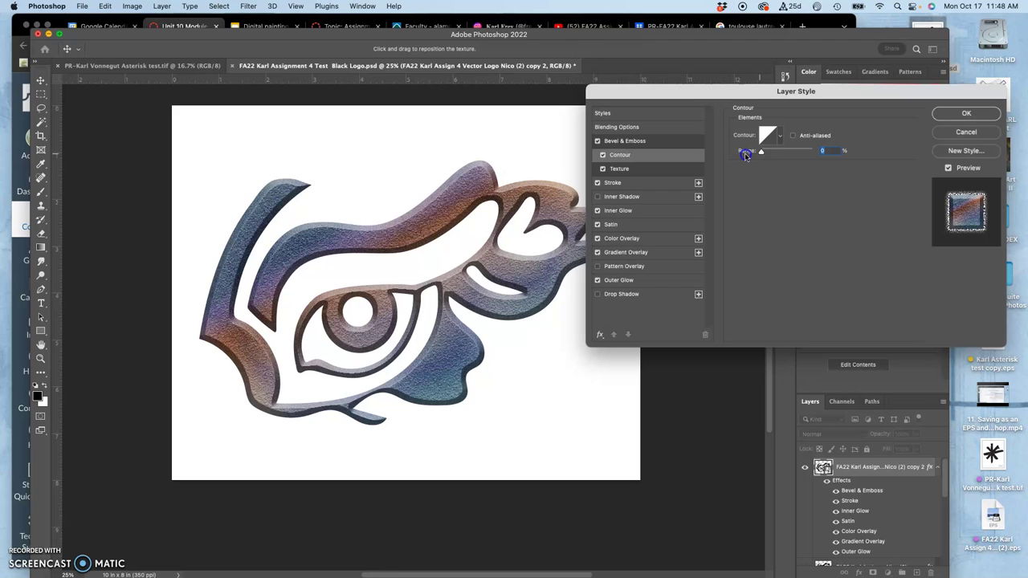
pyautogui.moveTo(757, 155)
pyautogui.mouseDown()
pyautogui.moveTo(789, 155)
pyautogui.moveTo(744, 161)
pyautogui.mouseUp()
pyautogui.moveTo(743, 158); pyautogui.dragTo(767, 156)
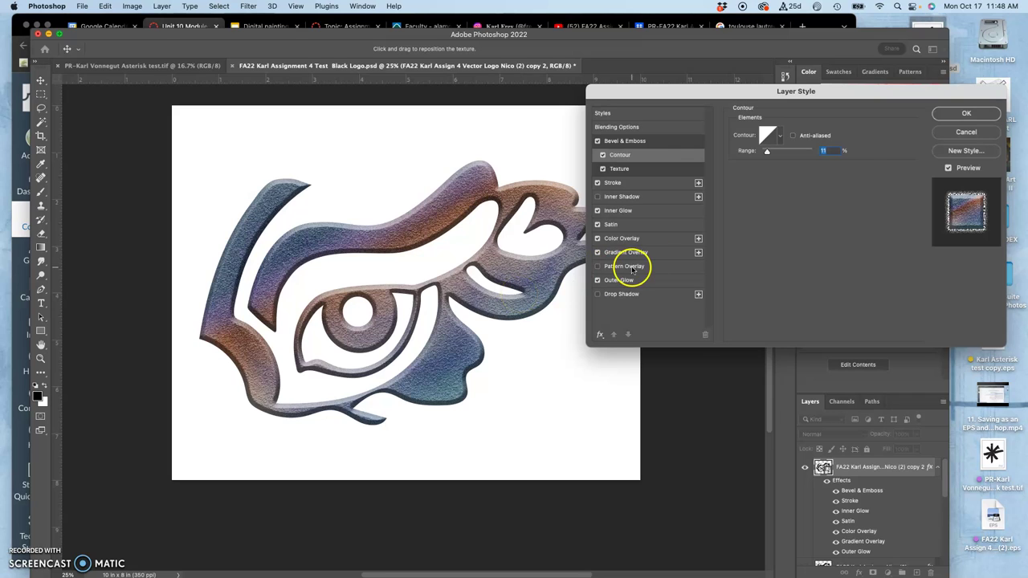
# Step: Try Inner Shadow on the logo, leaving it without an inner shadow
pyautogui.click(598, 196)
pyautogui.click(597, 196)
pyautogui.click(598, 196)
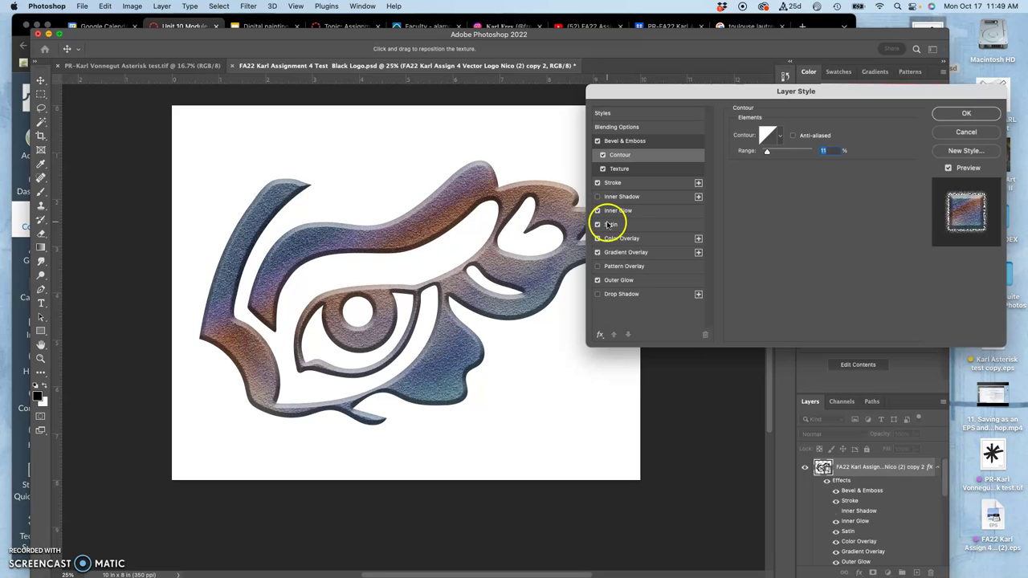
# Step: Enable Drop Shadow and remove the white Stroke outline
pyautogui.click(597, 295)
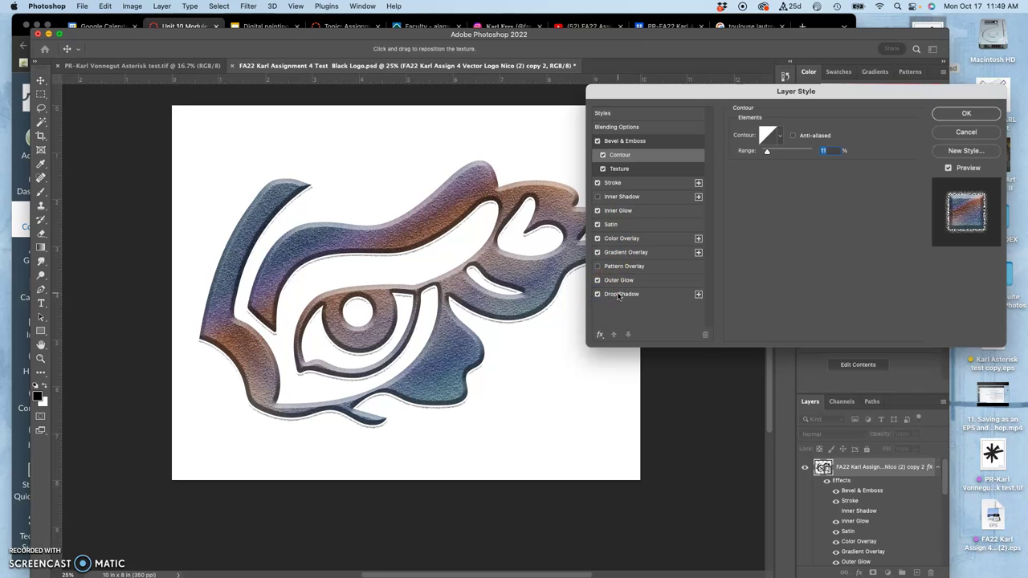
pyautogui.click(619, 295)
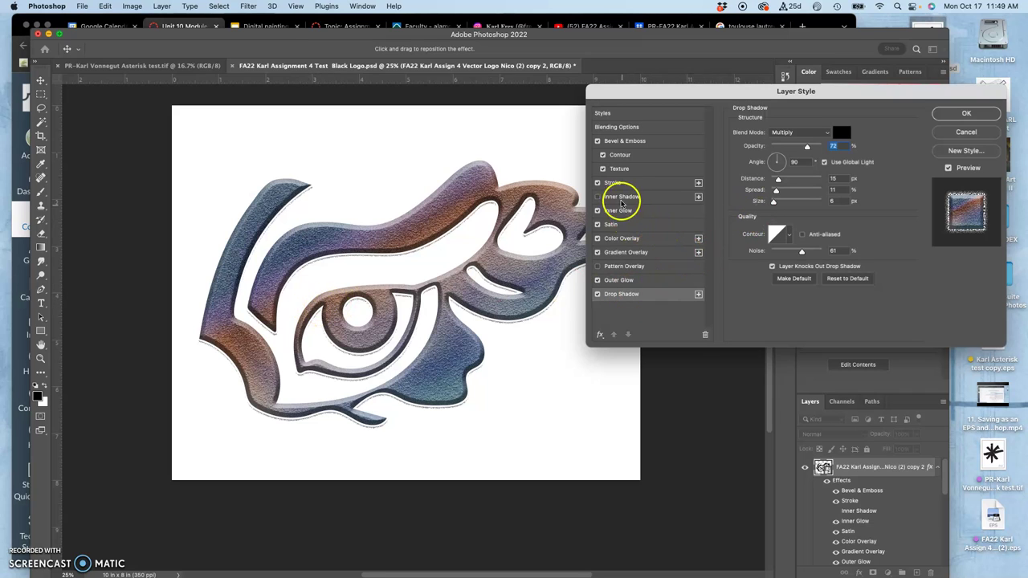
pyautogui.click(597, 183)
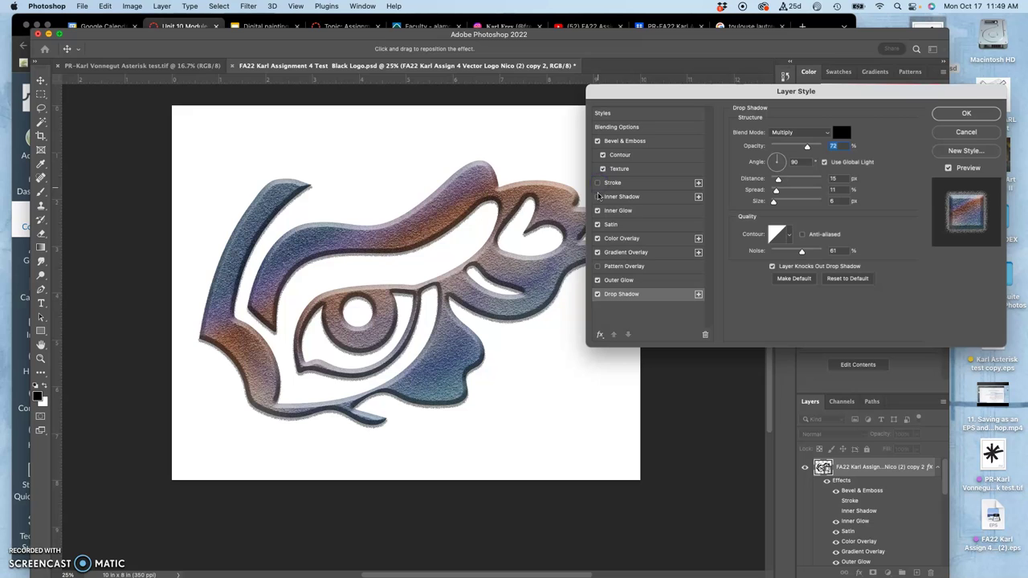
# Step: Set the drop shadow to a 66° angle, 27 px size and 22% opacity, then apply
pyautogui.moveTo(806, 146); pyautogui.dragTo(797, 147)
pyautogui.moveTo(774, 202)
pyautogui.mouseDown()
pyautogui.moveTo(787, 204)
pyautogui.moveTo(778, 204)
pyautogui.mouseUp()
pyautogui.moveTo(783, 159); pyautogui.dragTo(779, 158)
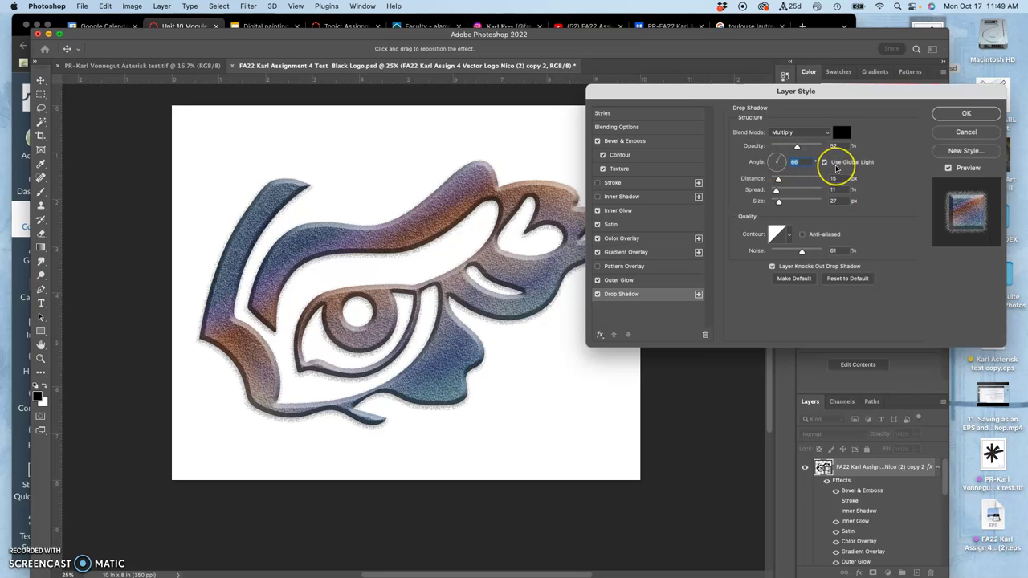
pyautogui.click(832, 168)
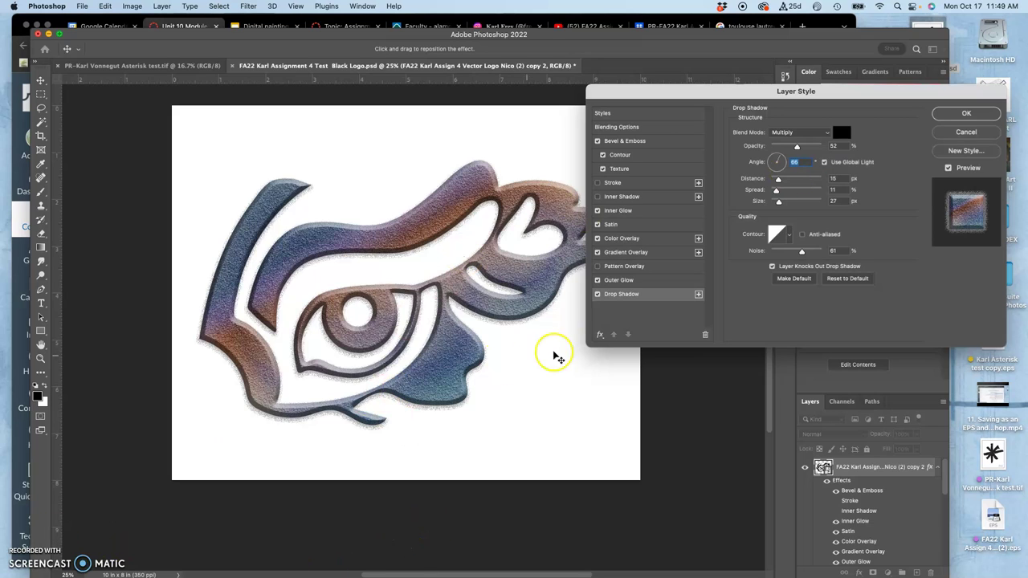
pyautogui.moveTo(797, 146); pyautogui.dragTo(783, 146)
pyautogui.click(958, 114)
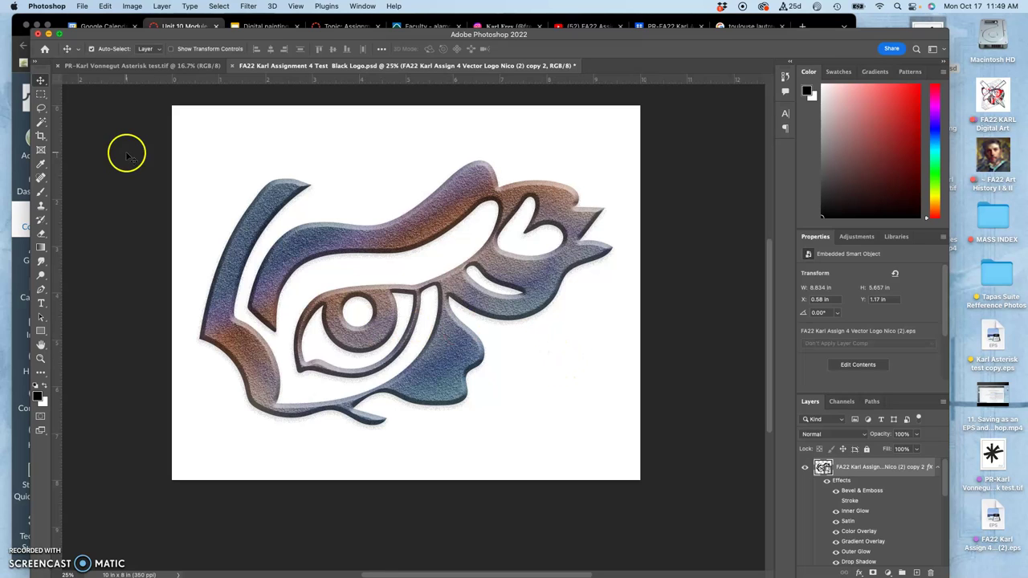
# Step: Lasso the iris and pupil, copy them to Layer 1, and hide its effects
pyautogui.click(42, 111)
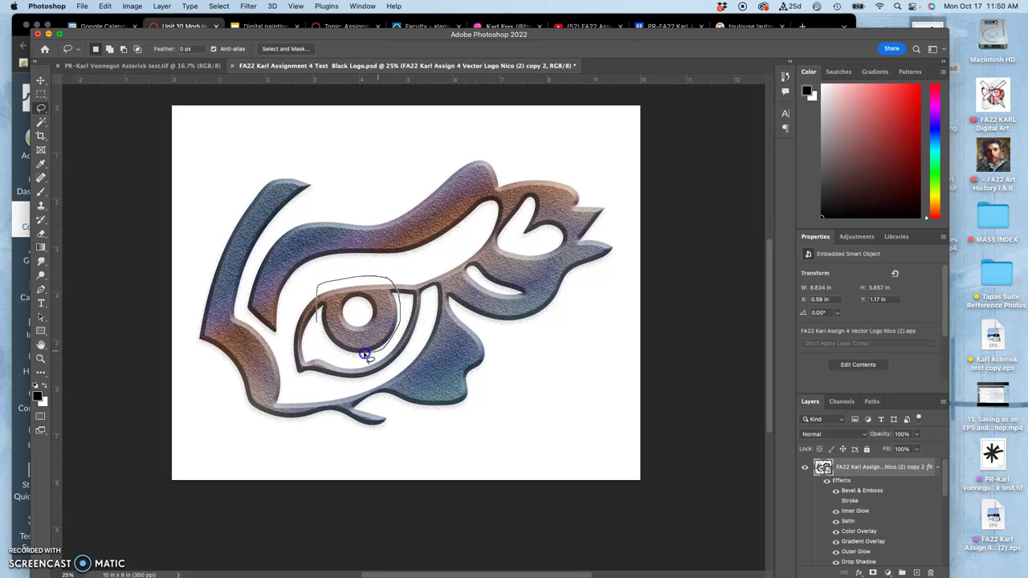
pyautogui.moveTo(318, 329); pyautogui.dragTo(318, 331)
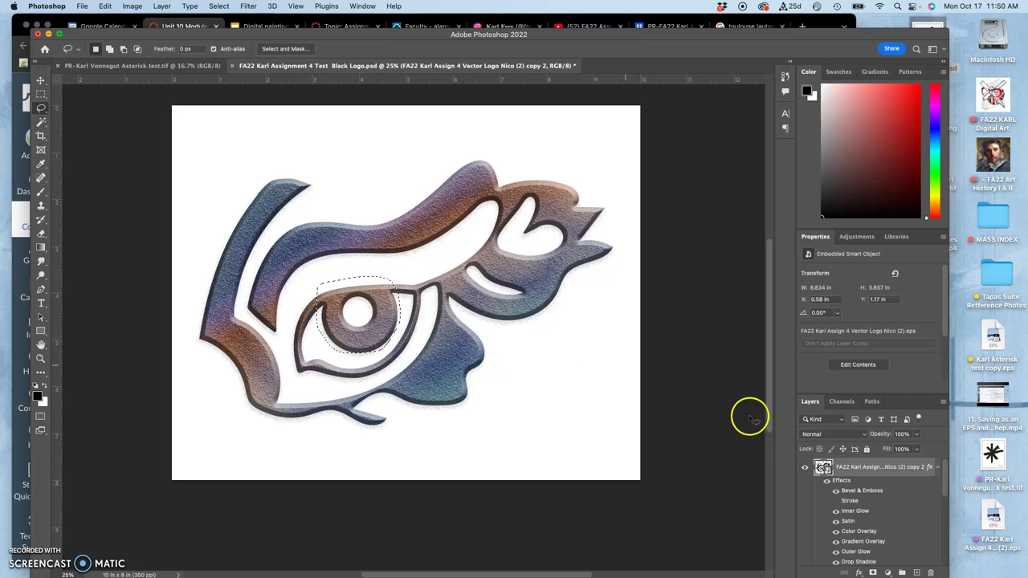
pyautogui.press('super+j')
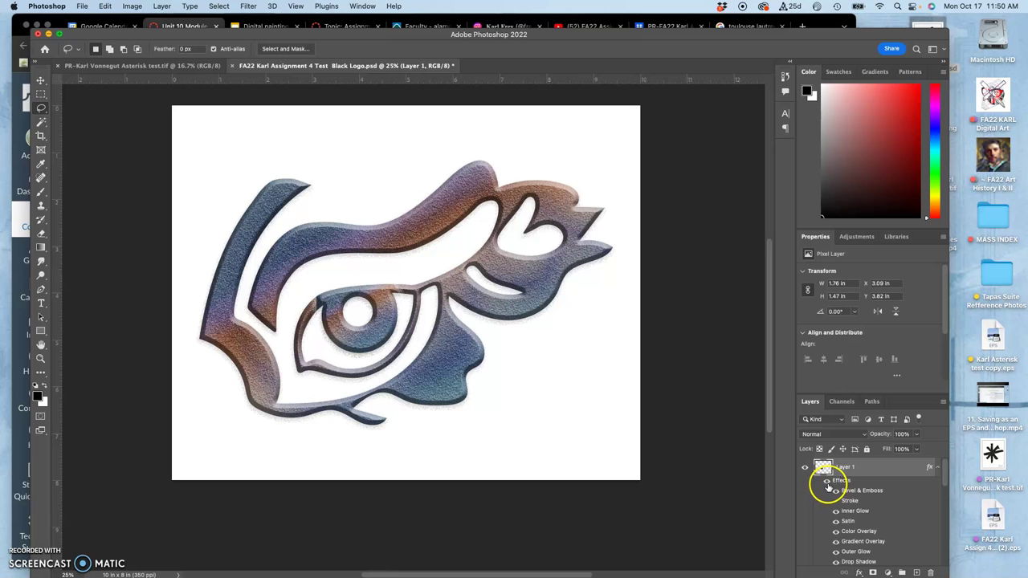
pyautogui.click(828, 486)
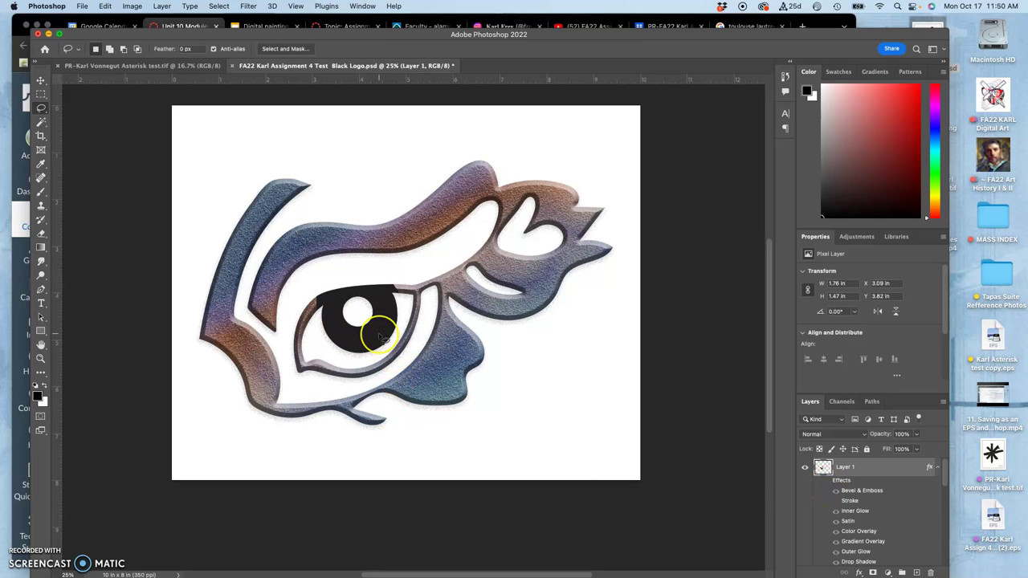
pyautogui.scroll(10, 383, 338)
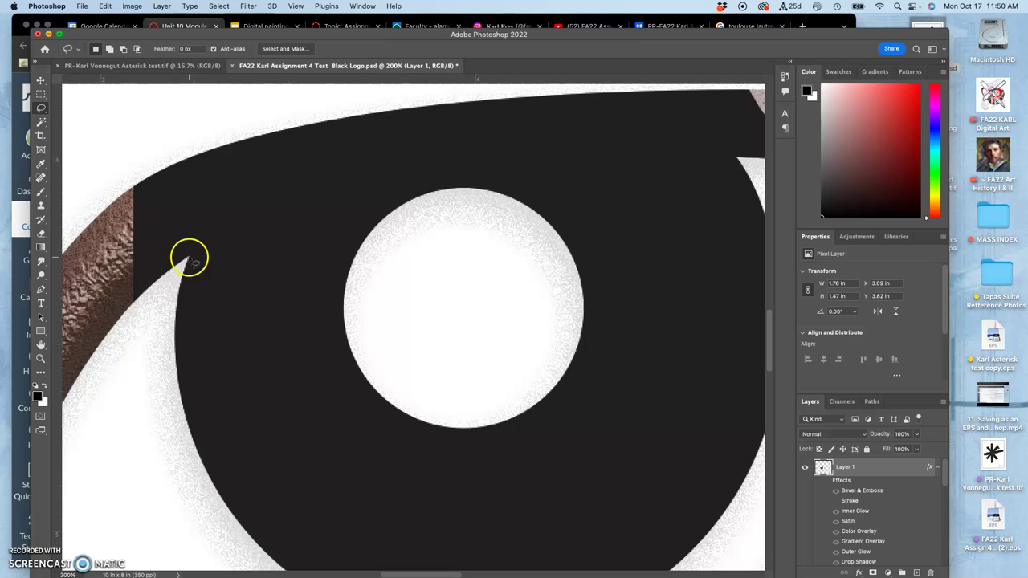
# Step: Lasso the band above the iris's top edge, remove it, and deselect
pyautogui.moveTo(334, 200); pyautogui.dragTo(619, 141)
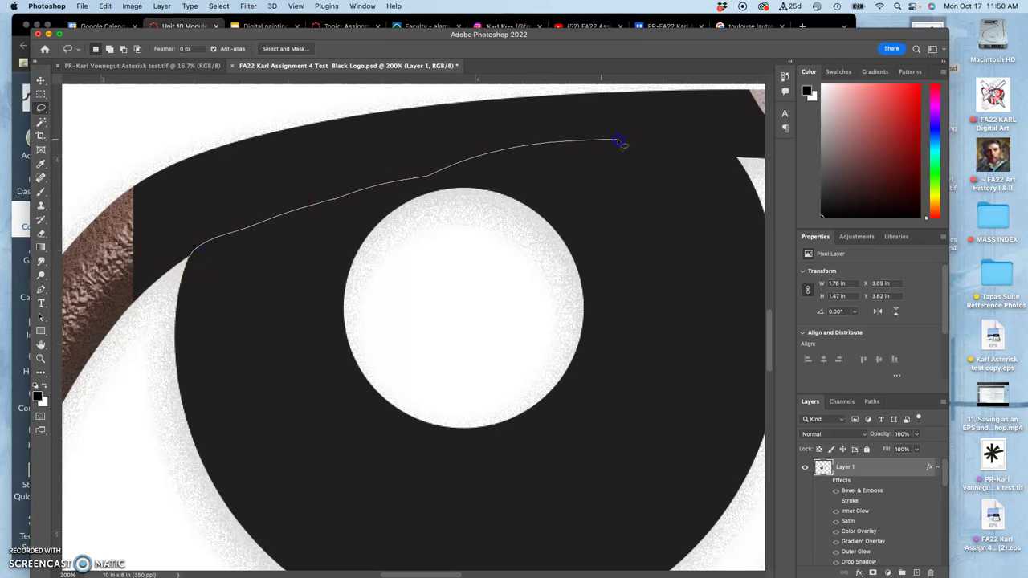
pyautogui.moveTo(747, 160)
pyautogui.mouseDown()
pyautogui.moveTo(808, 172)
pyautogui.moveTo(772, 78)
pyautogui.moveTo(32, 102)
pyautogui.moveTo(60, 131)
pyautogui.moveTo(94, 244)
pyautogui.mouseUp()
pyautogui.moveTo(127, 339); pyautogui.dragTo(127, 339)
pyautogui.press('super+j')
pyautogui.hscroll(3, 128, 340)
pyautogui.press('super+d')
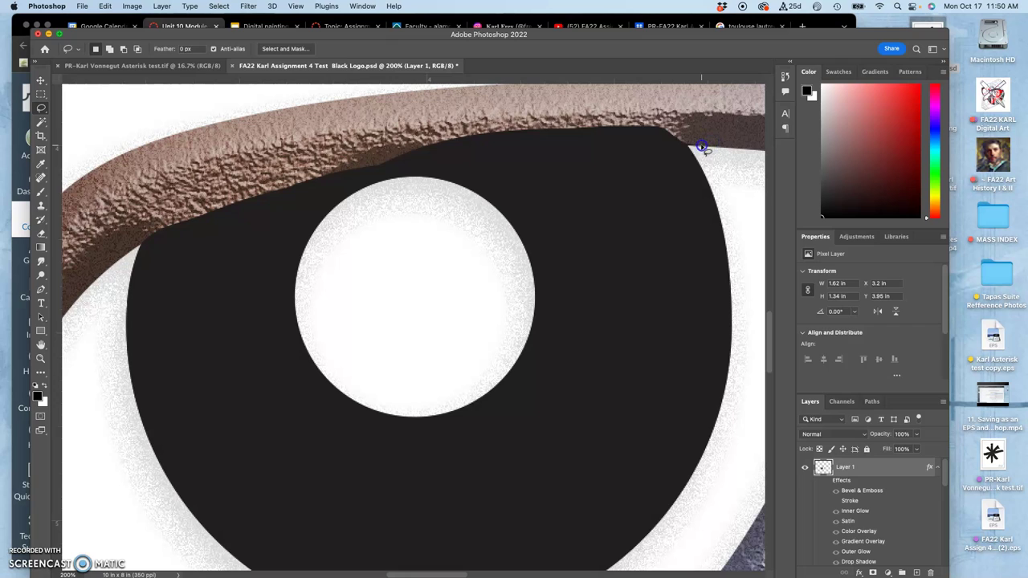
# Step: Lasso the leftover strip along the eyelid and zoom out to the whole eye
pyautogui.moveTo(563, 147); pyautogui.dragTo(437, 162)
pyautogui.moveTo(352, 170)
pyautogui.mouseDown()
pyautogui.moveTo(433, 90)
pyautogui.moveTo(609, 89)
pyautogui.mouseUp()
pyautogui.moveTo(677, 126); pyautogui.dragTo(679, 127)
pyautogui.press('super+minus')
pyautogui.press('super+minus')
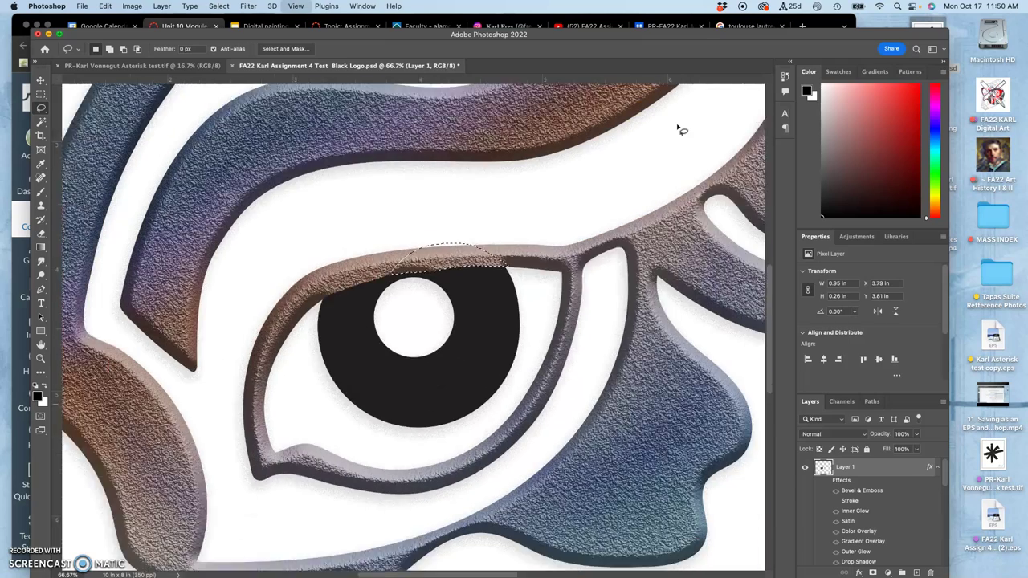
pyautogui.press('super+minus')
# Step: Show Layer 1's effects again and hide its Bevel & Emboss
pyautogui.click(854, 492)
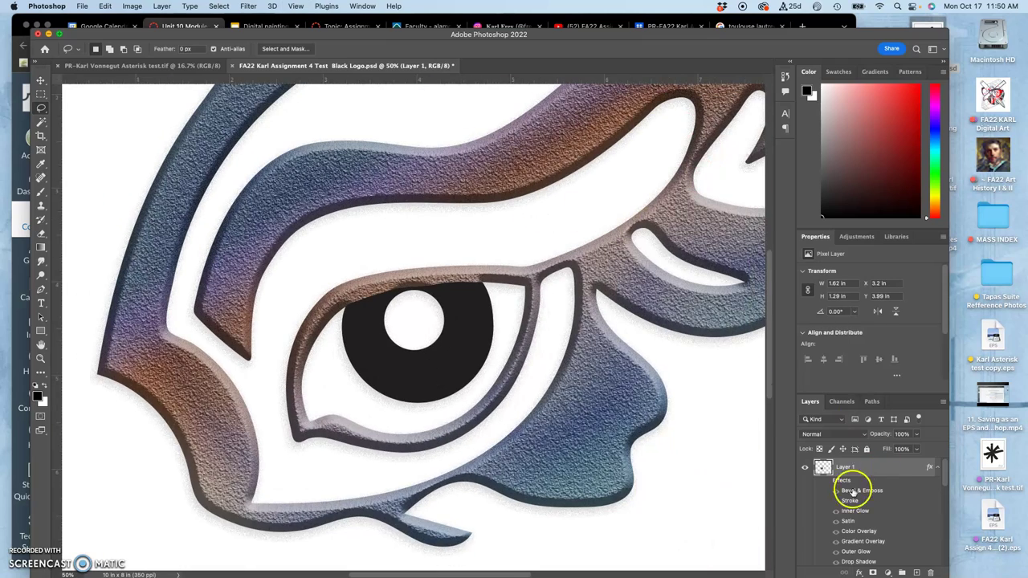
pyautogui.click(828, 484)
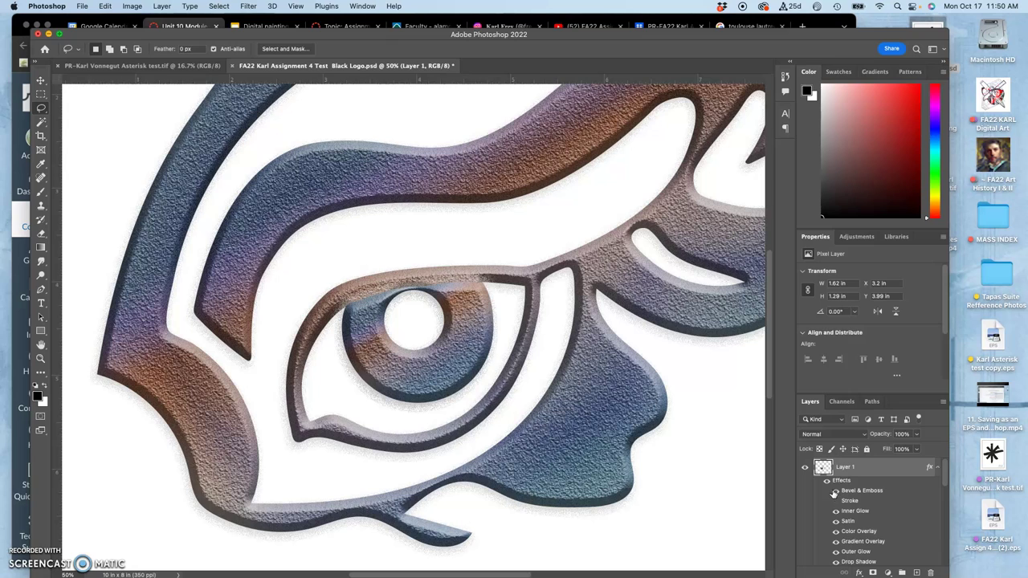
pyautogui.click(834, 501)
pyautogui.click(836, 491)
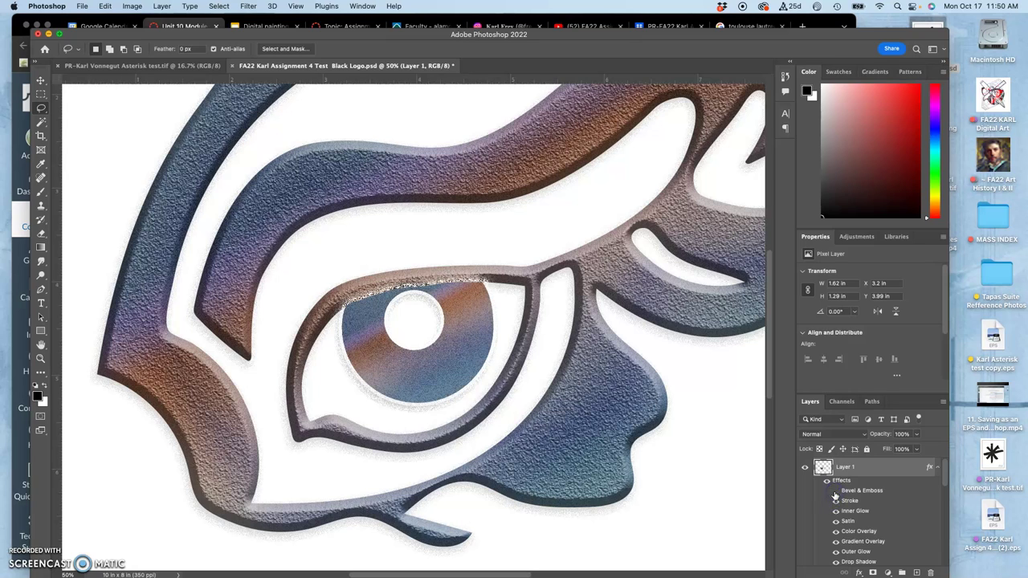
# Step: Change the iris Color Overlay to orange #e43f0c with raised opacity and apply it
pyautogui.doubleClick(845, 531)
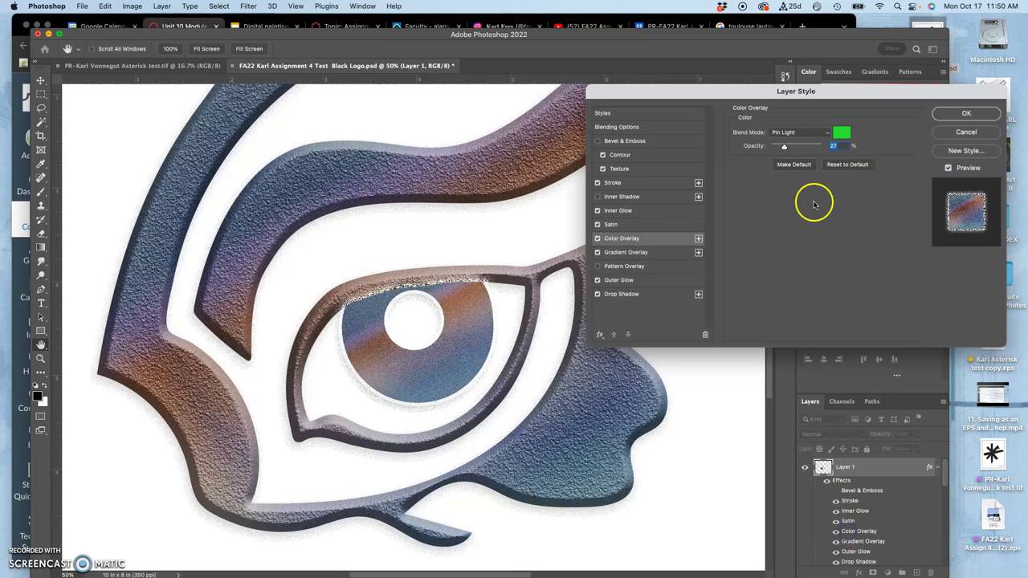
pyautogui.click(841, 135)
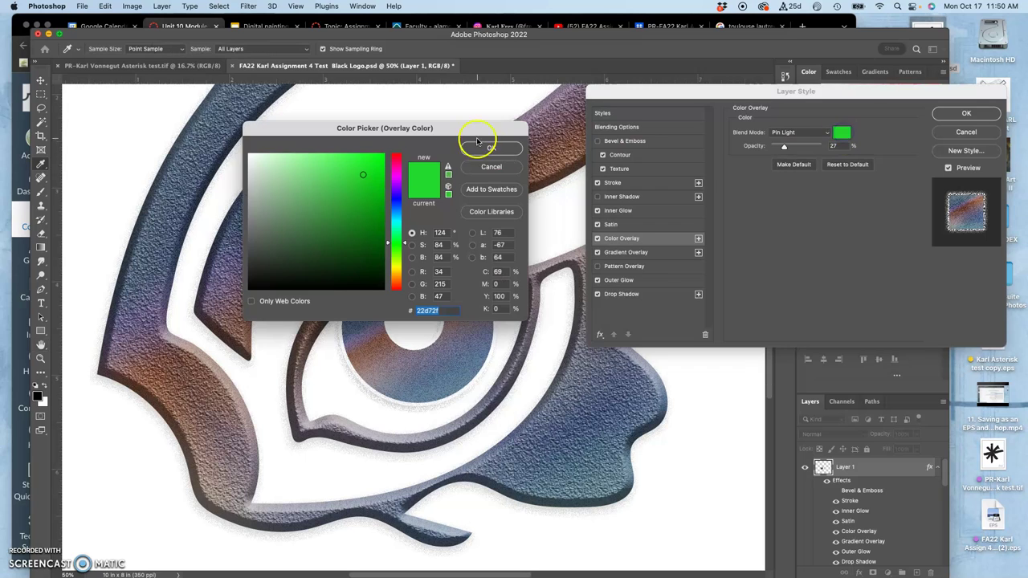
pyautogui.click(395, 157)
pyautogui.click(397, 286)
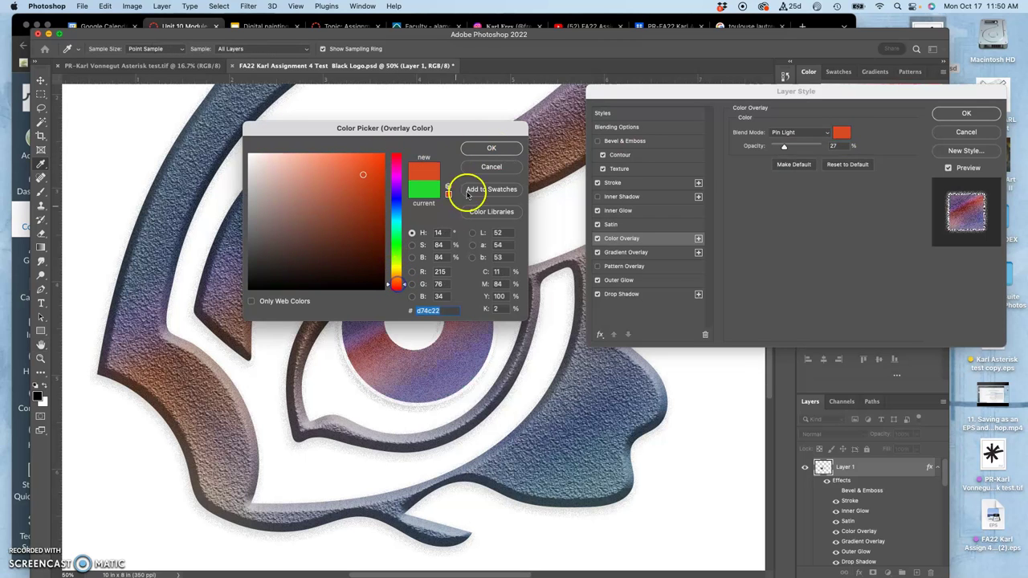
pyautogui.click(377, 167)
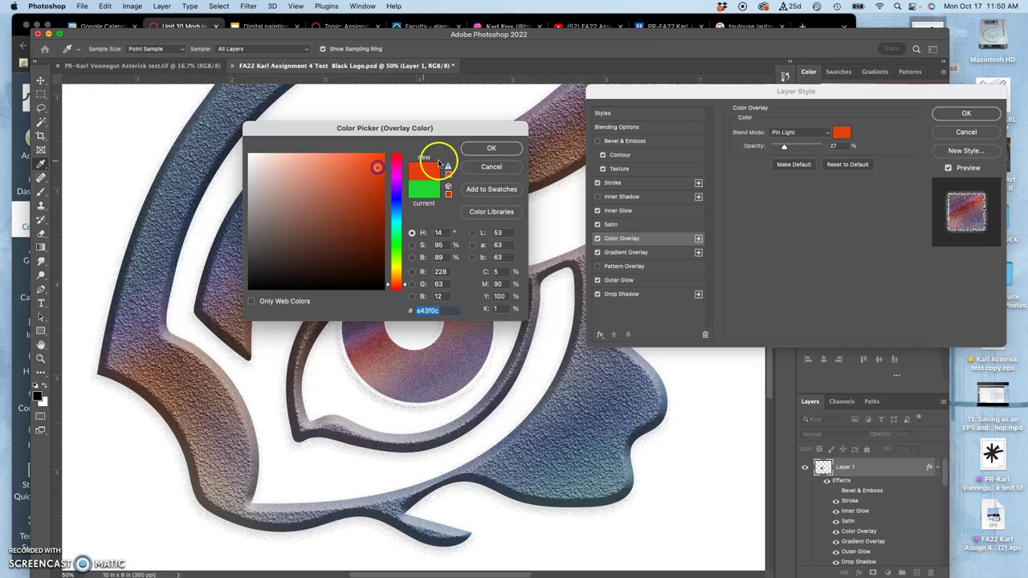
pyautogui.click(491, 148)
pyautogui.click(812, 145)
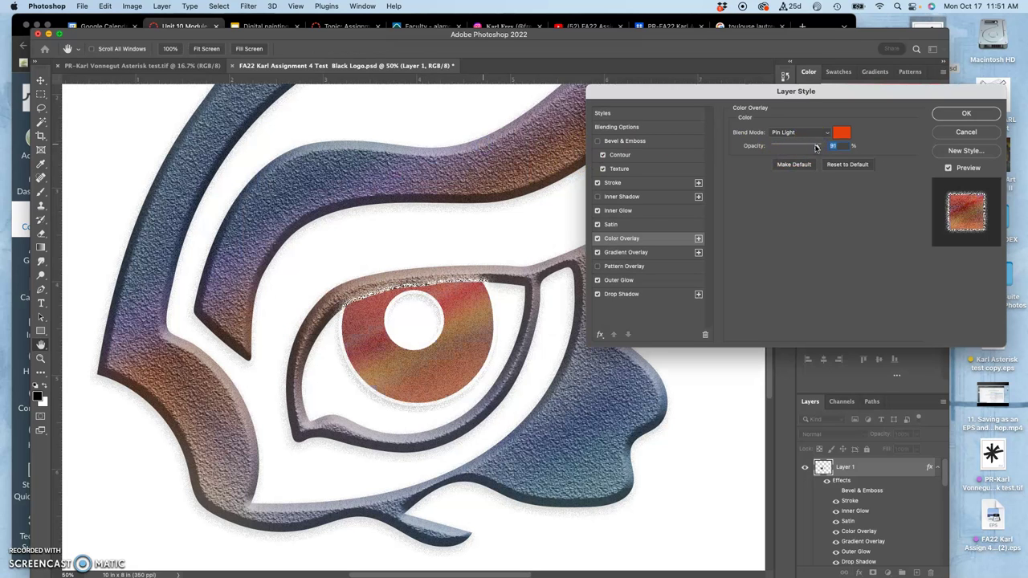
pyautogui.click(966, 114)
# Step: Deselect the iris and turn on one of Layer 1's effects
pyautogui.scroll(-2, 648, 257)
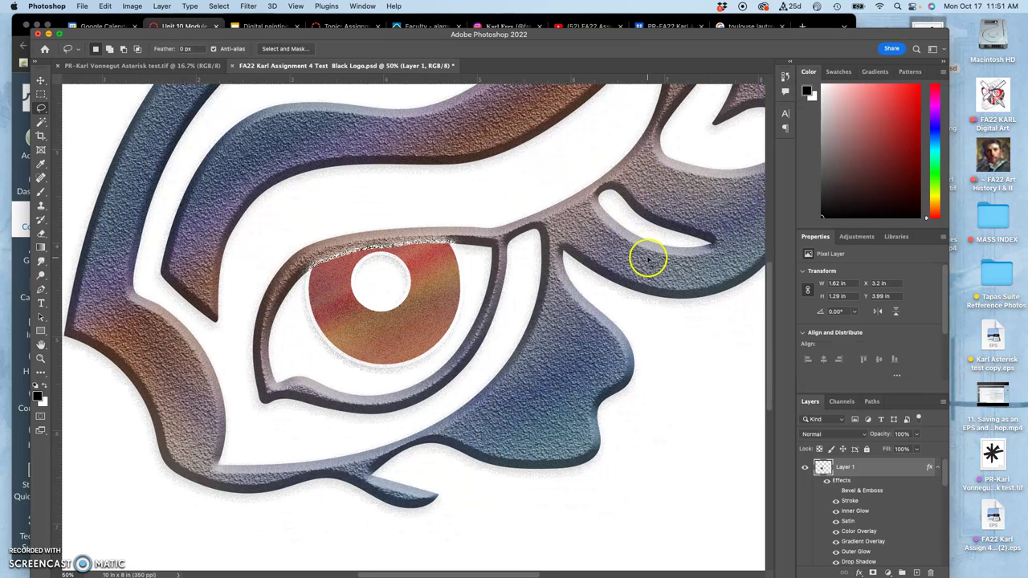
pyautogui.press('super+d')
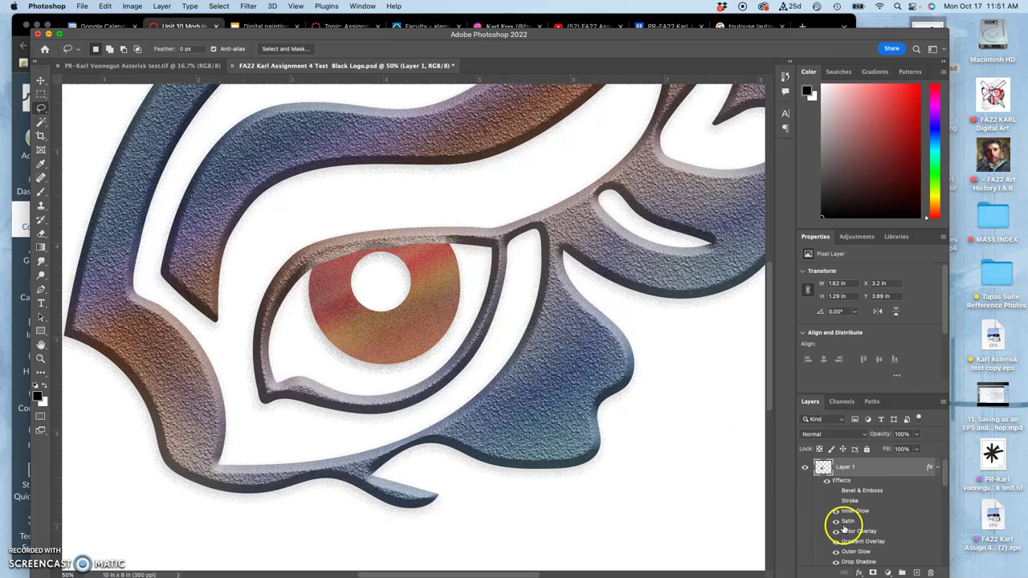
pyautogui.scroll(-1, 853, 522)
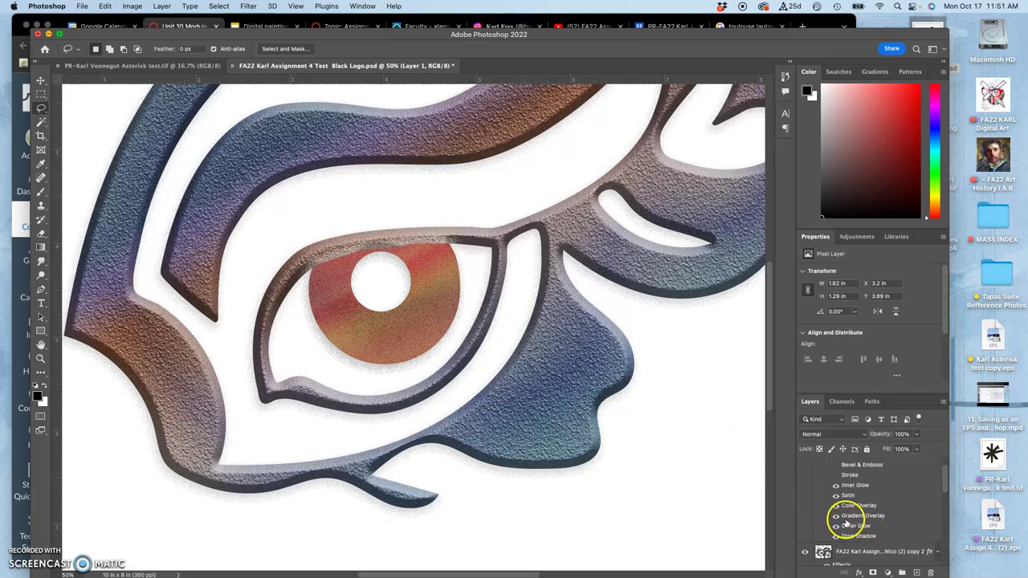
pyautogui.click(836, 526)
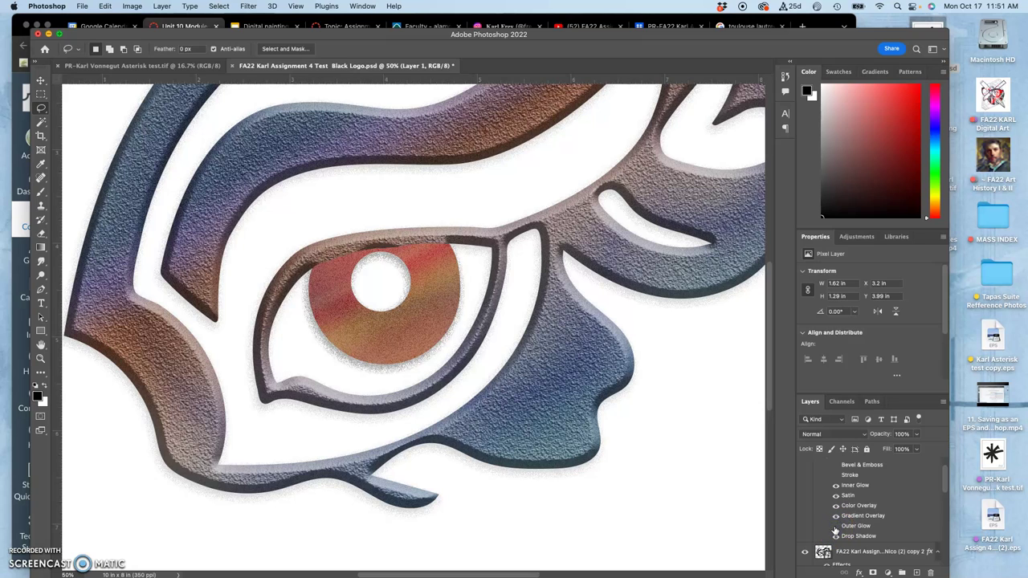
pyautogui.scroll(1, 843, 514)
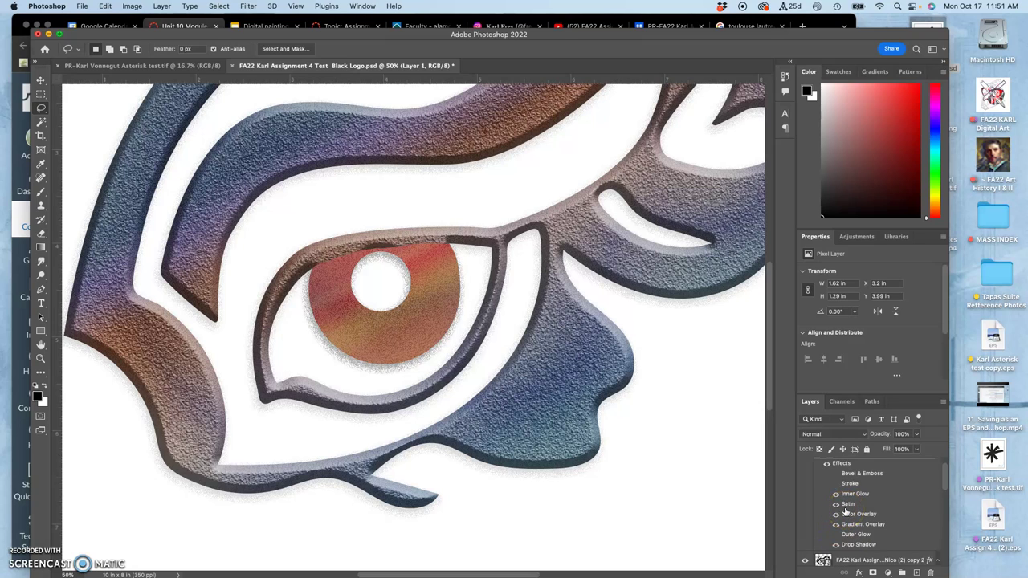
pyautogui.scroll(2, 845, 509)
# Step: Add an Inner Shadow to the iris at 51% opacity and 51 px size
pyautogui.doubleClick(850, 480)
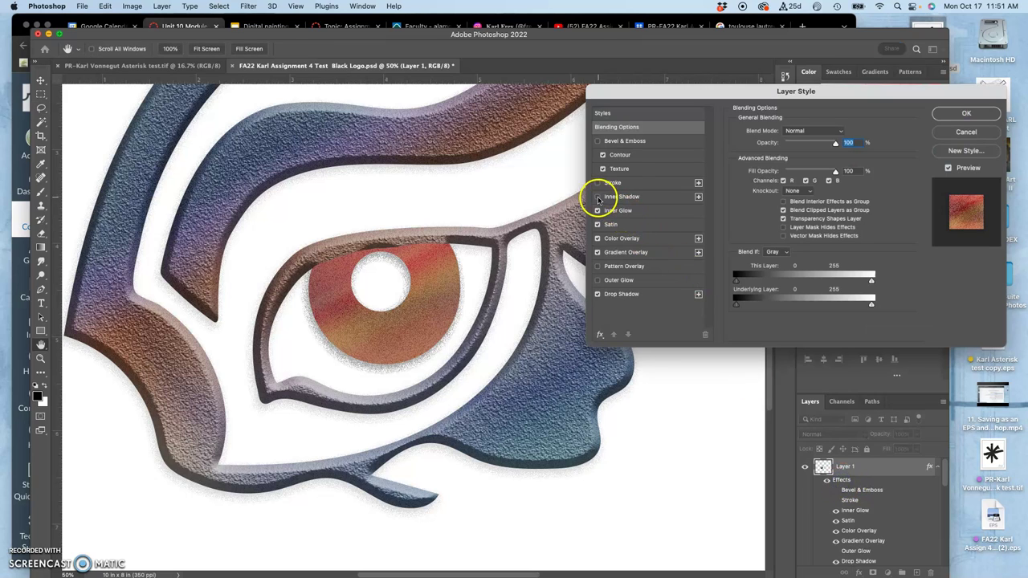
pyautogui.click(598, 197)
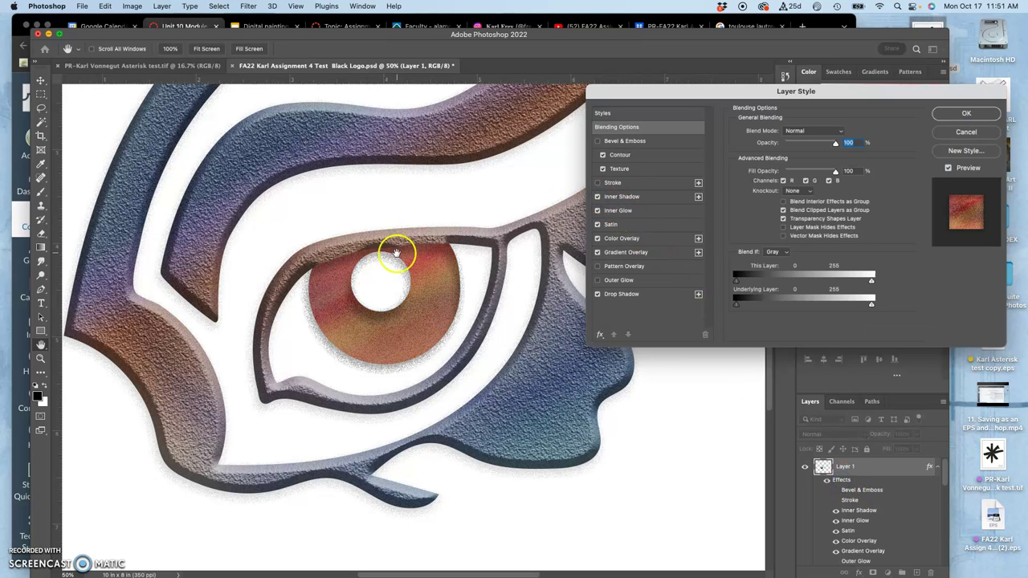
pyautogui.click(654, 196)
pyautogui.moveTo(791, 151); pyautogui.dragTo(795, 149)
pyautogui.moveTo(780, 202); pyautogui.dragTo(779, 191)
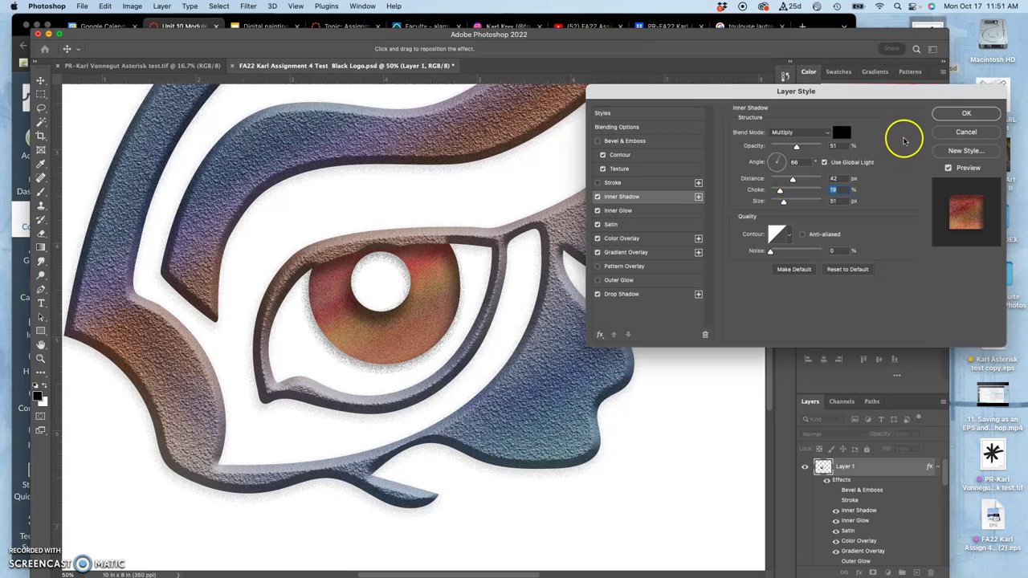
pyautogui.click(958, 115)
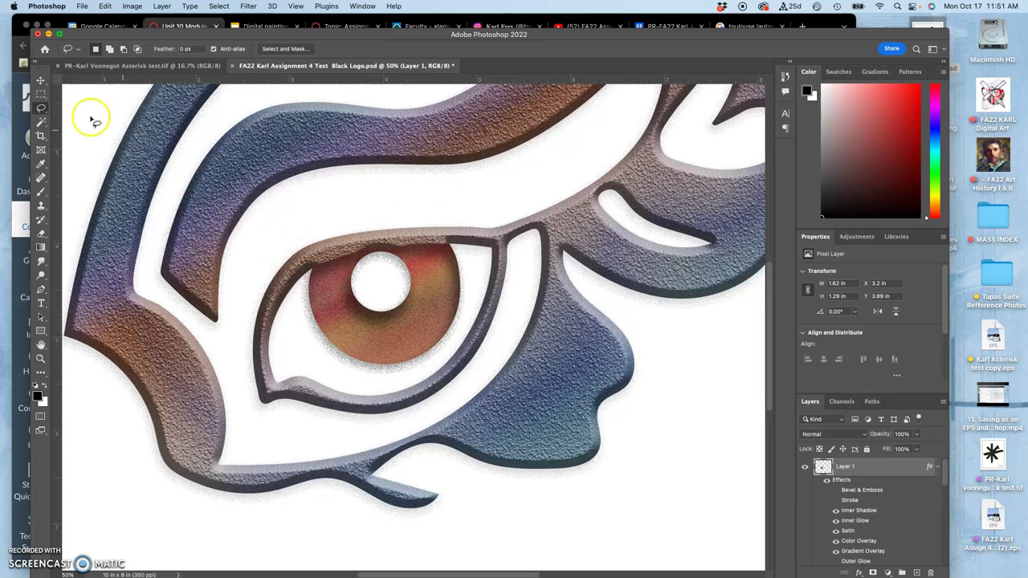
# Step: Trace a trial Lasso selection along the upper eyelid, drop it, and pick the Move tool
pyautogui.click(463, 250)
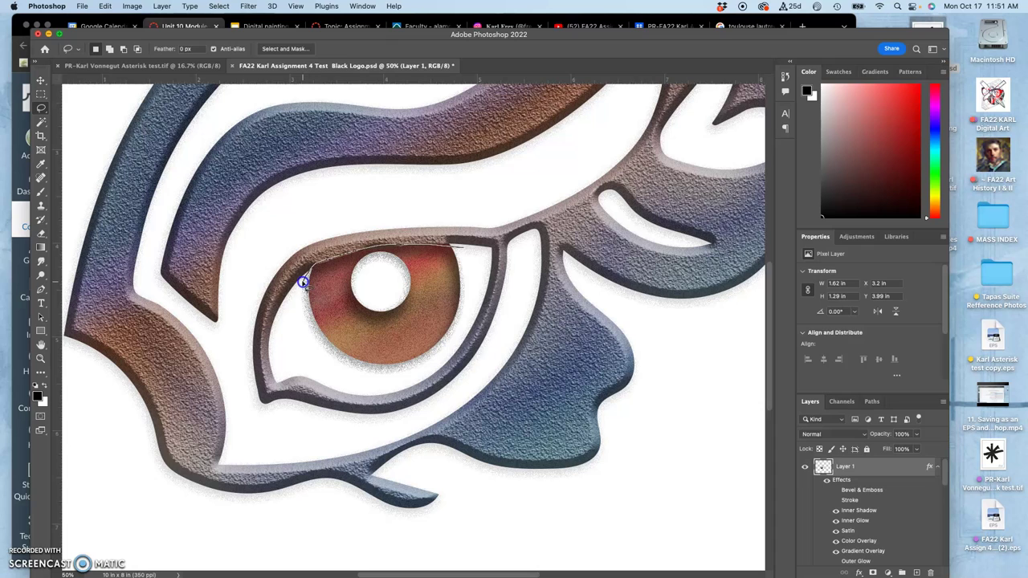
pyautogui.moveTo(334, 236)
pyautogui.mouseDown()
pyautogui.moveTo(406, 227)
pyautogui.moveTo(464, 247)
pyautogui.mouseUp()
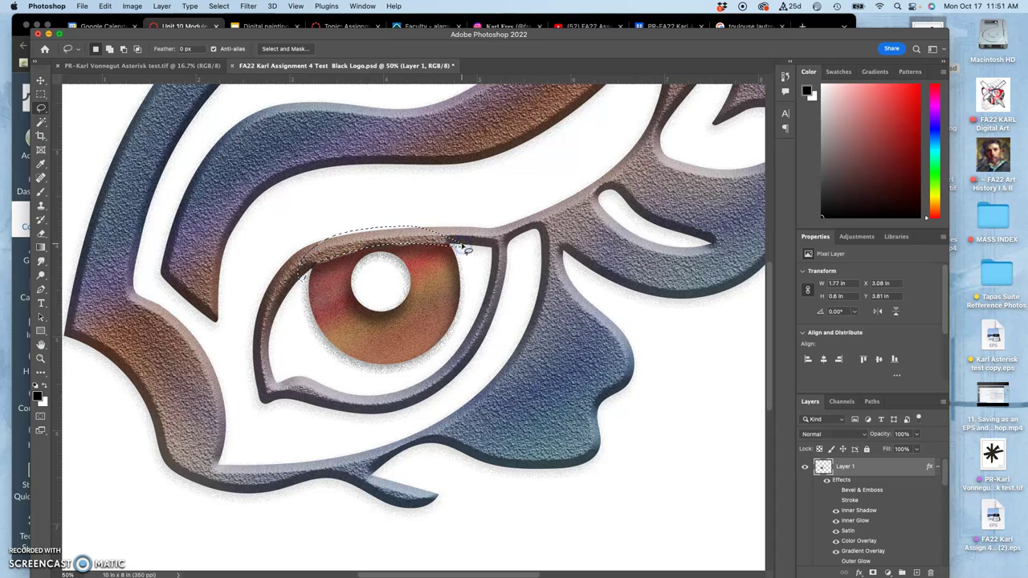
pyautogui.click(461, 206)
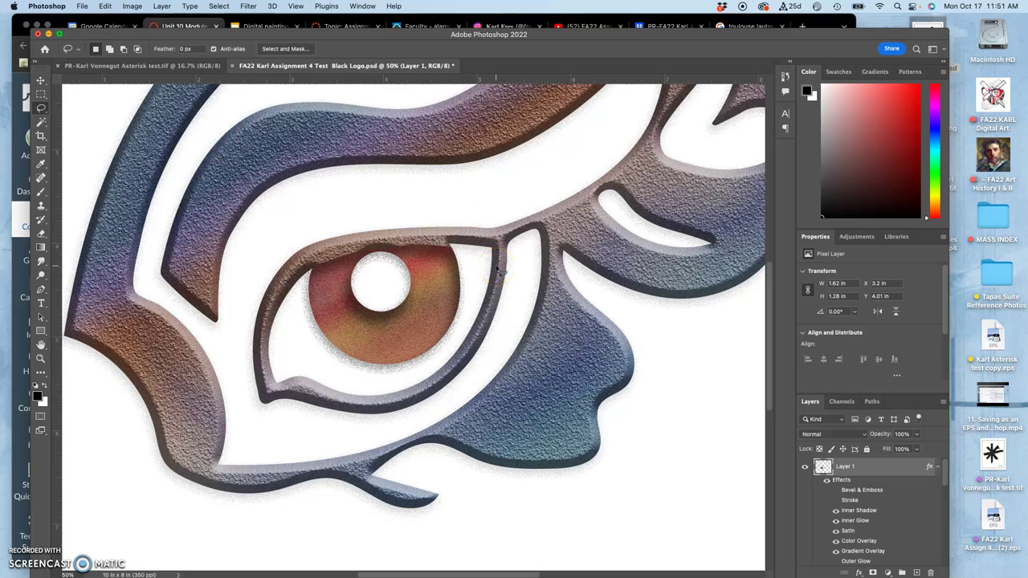
pyautogui.moveTo(470, 275)
pyautogui.mouseDown()
pyautogui.moveTo(436, 280)
pyautogui.moveTo(175, 141)
pyautogui.mouseUp()
pyautogui.click(40, 80)
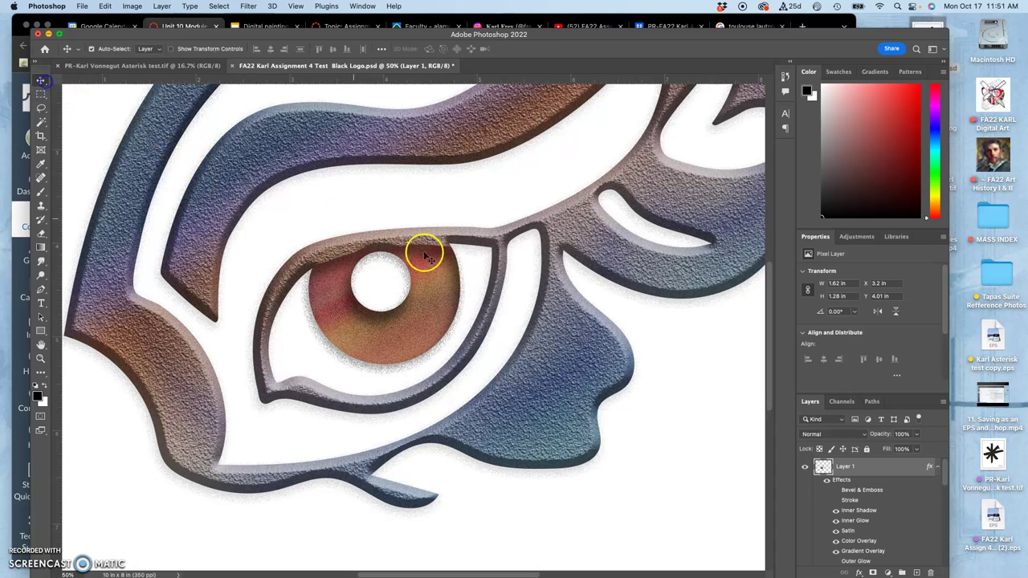
# Step: Nudge the iris up with the arrow keys, then back down a step
pyautogui.hotkey('shift', 'Up')
pyautogui.hotkey('shift', 'Up')
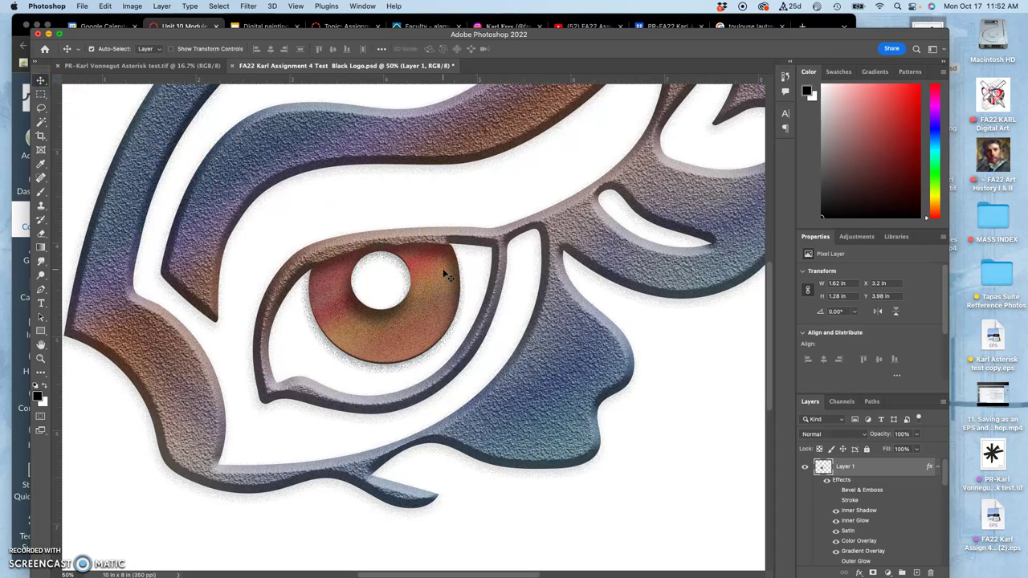
pyautogui.press('Up')
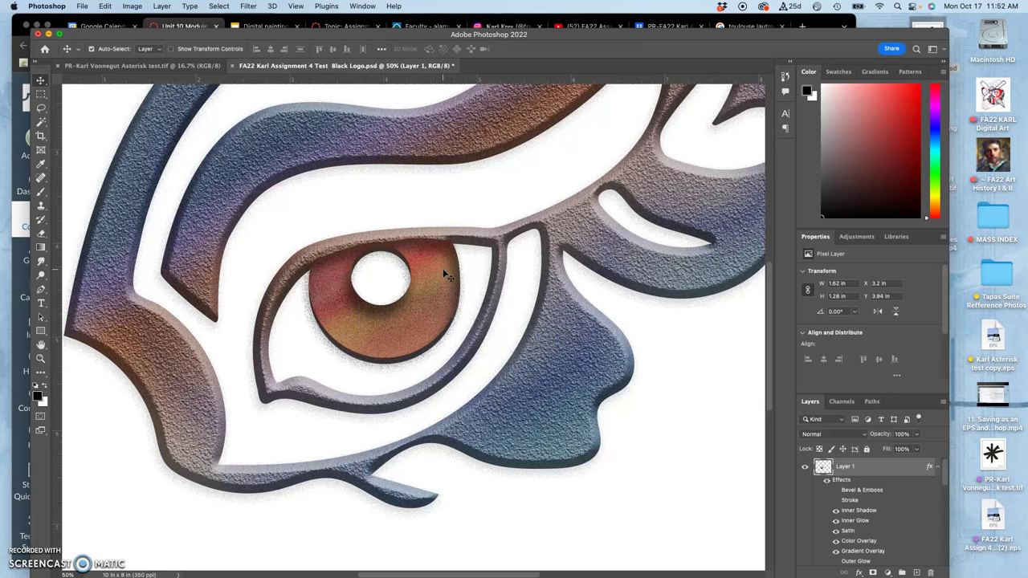
pyautogui.press('Up')
pyautogui.press('Up')
pyautogui.click(398, 288)
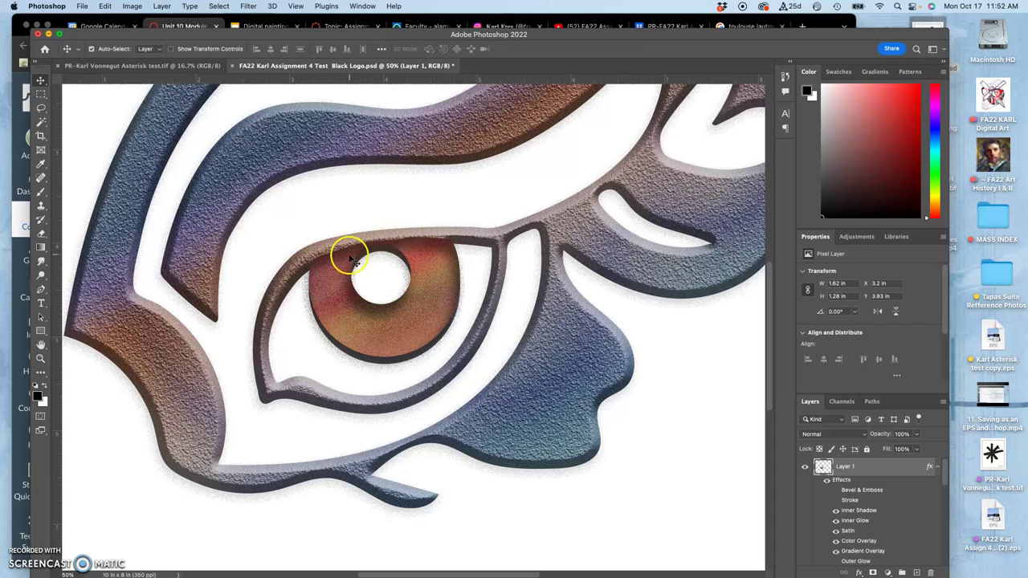
pyautogui.hotkey('shift', 'Down')
pyautogui.click(429, 241)
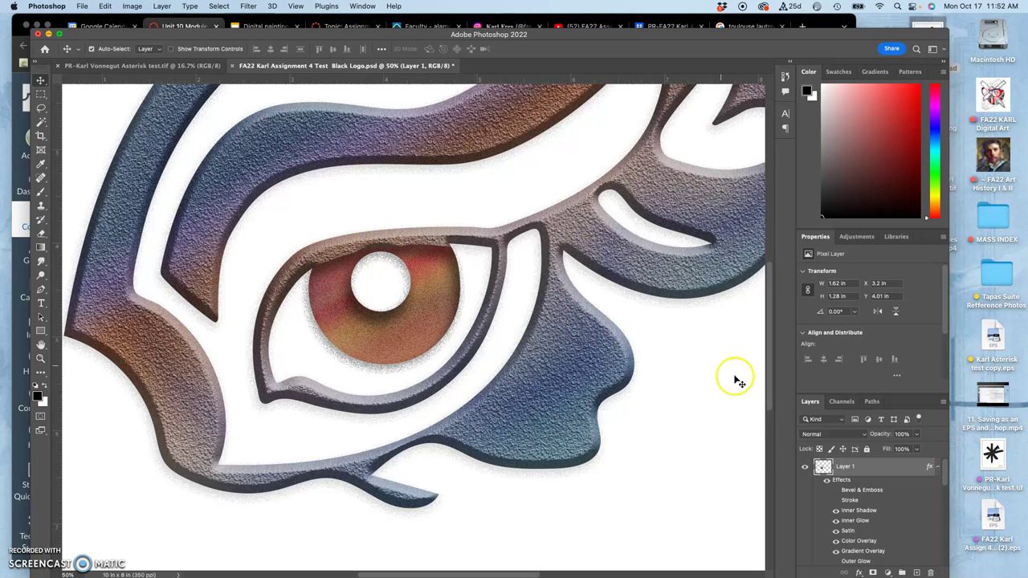
# Step: Toggle Layer 1's visibility to compare, then nudge the iris up slightly
pyautogui.click(804, 468)
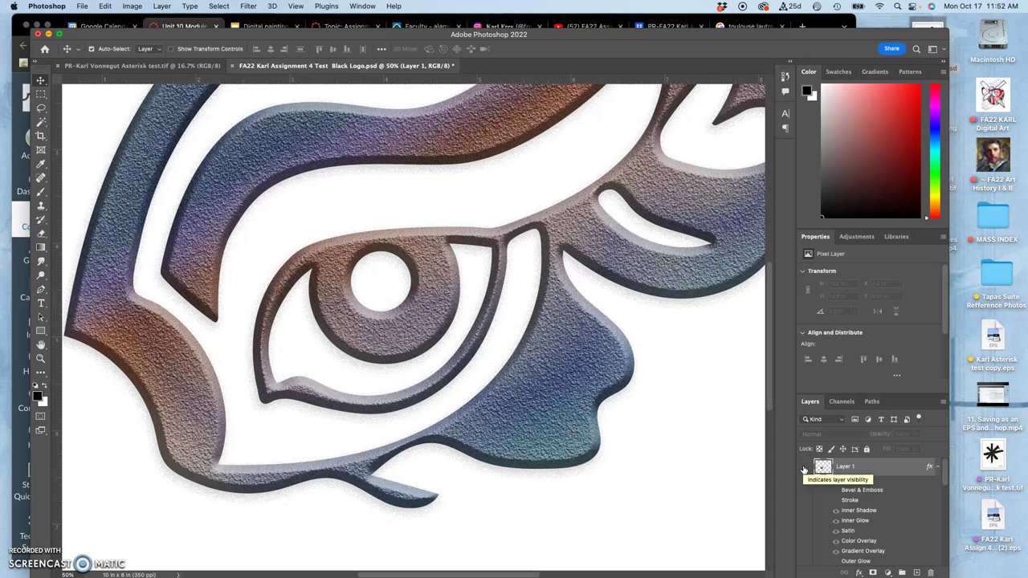
pyautogui.click(804, 469)
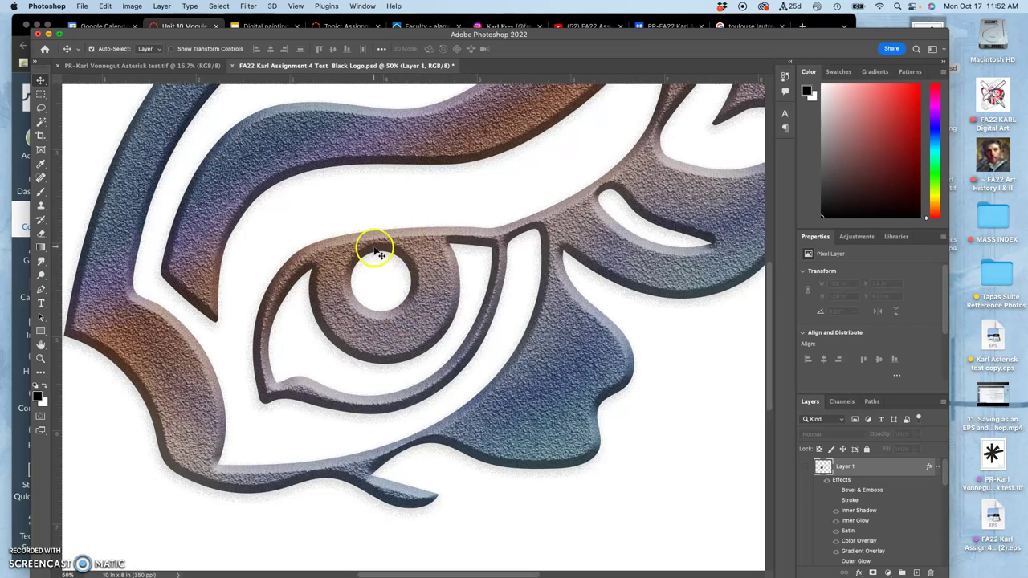
pyautogui.click(805, 465)
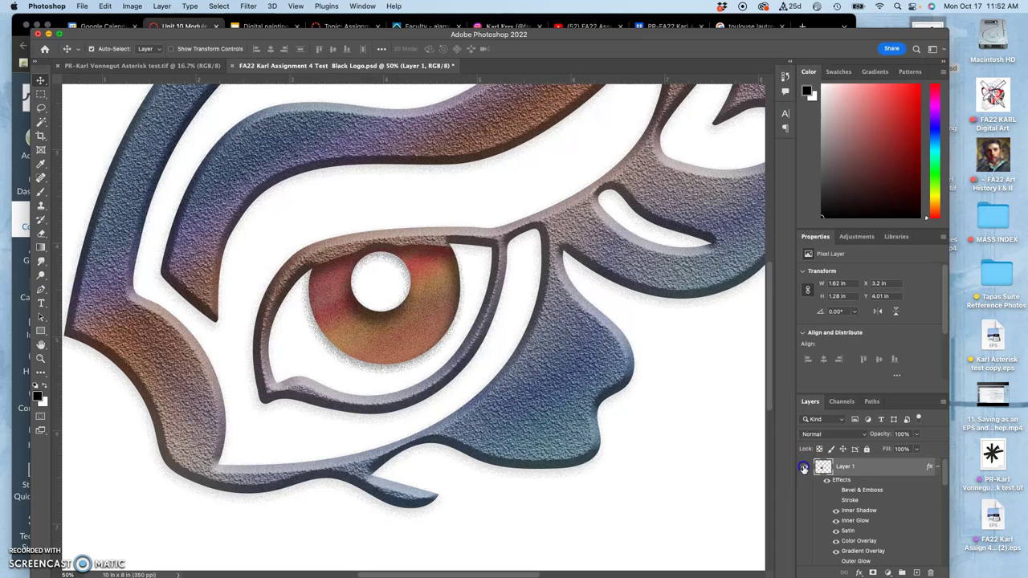
pyautogui.click(432, 297)
pyautogui.press('Up')
pyautogui.press('Up')
pyautogui.press('Up')
pyautogui.press('Up')
pyautogui.press('Up')
pyautogui.press('Up')
pyautogui.press('Up')
pyautogui.press('Up')
pyautogui.press('Up')
pyautogui.press('Up')
pyautogui.press('Up')
pyautogui.press('Up')
pyautogui.press('Up')
pyautogui.press('Up')
pyautogui.press('Up')
pyautogui.press('Up')
pyautogui.press('Up')
pyautogui.press('Up')
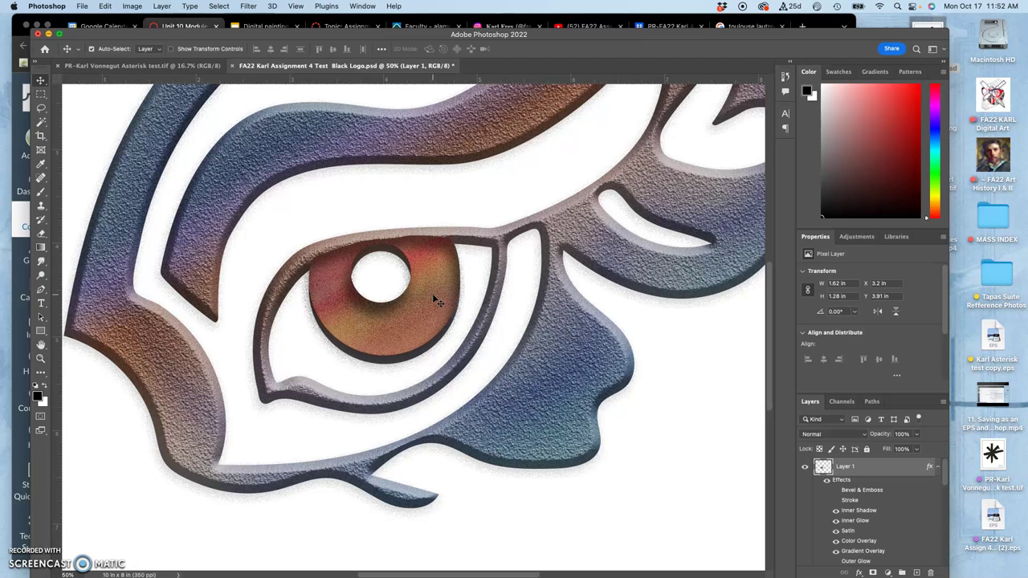
# Step: Zoom to 200% on the iris and nudge it down two steps
pyautogui.press('super+minus')
pyautogui.press('super+minus')
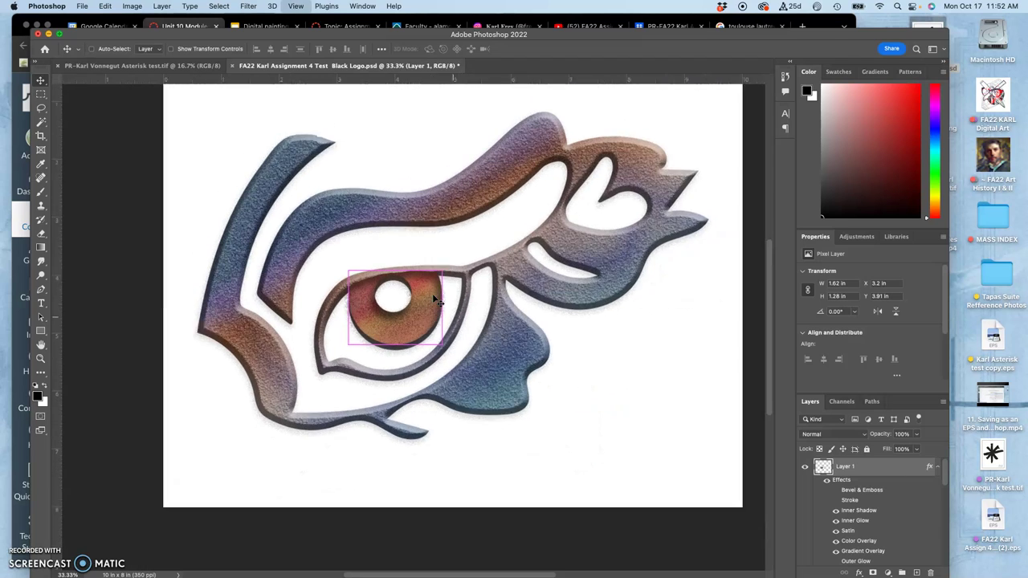
pyautogui.click(592, 378)
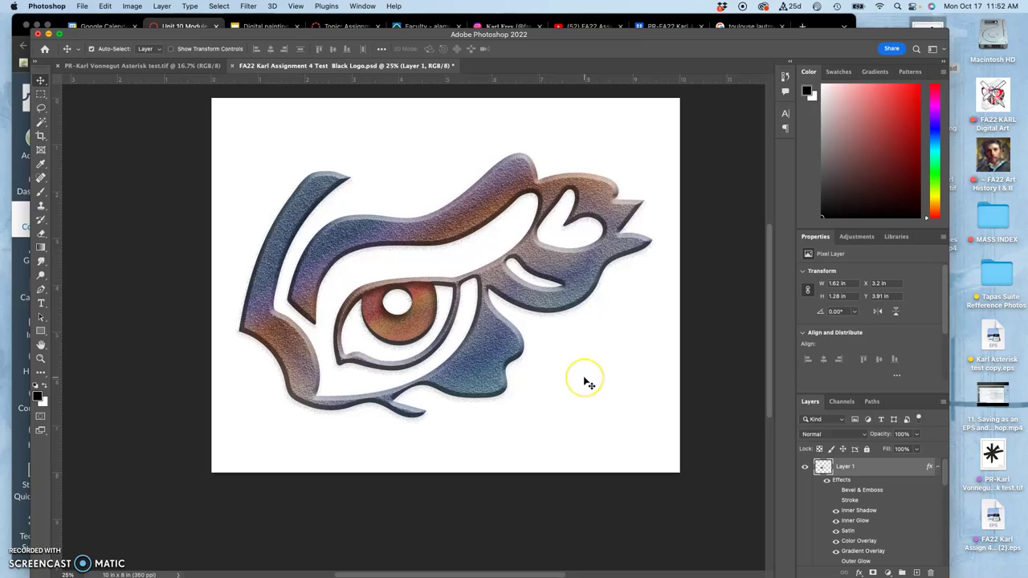
pyautogui.press('super+plus')
pyautogui.press('super+plus')
pyautogui.press('super+plus')
pyautogui.press('super+plus')
pyautogui.press('super+plus')
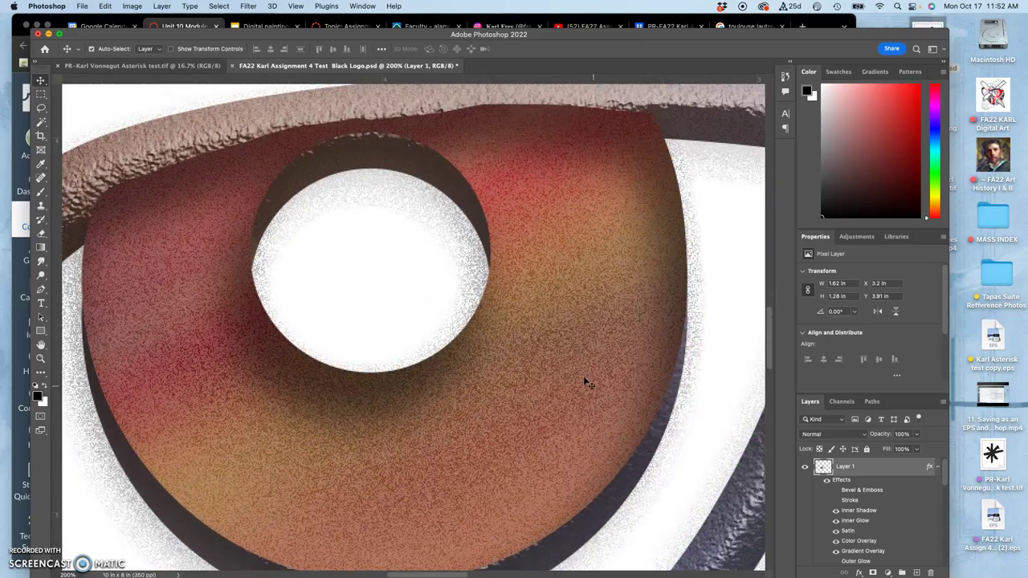
pyautogui.click(552, 297)
pyautogui.press('Down')
pyautogui.press('Down')
pyautogui.press('Down')
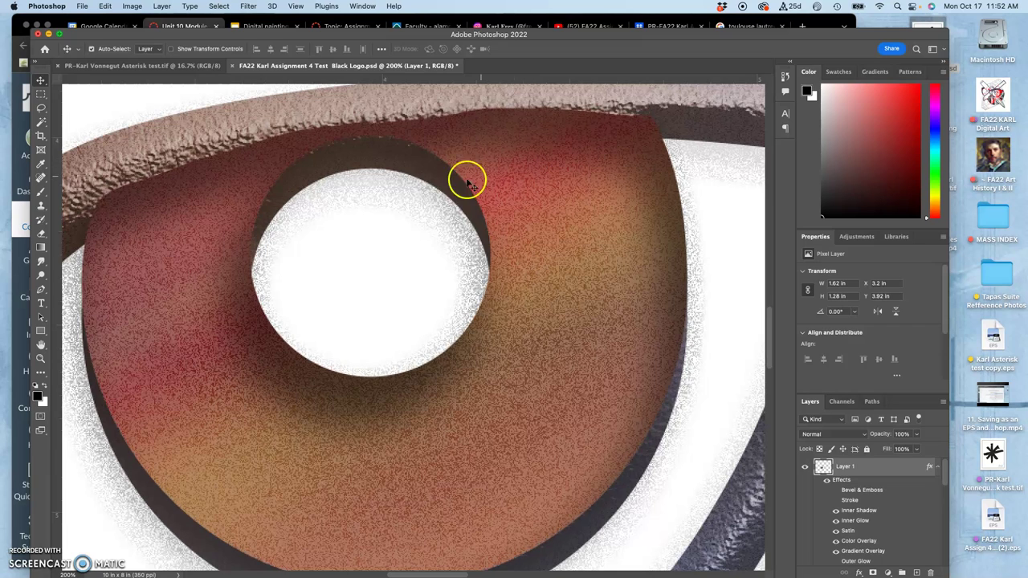
pyautogui.press('Down')
pyautogui.press('Down')
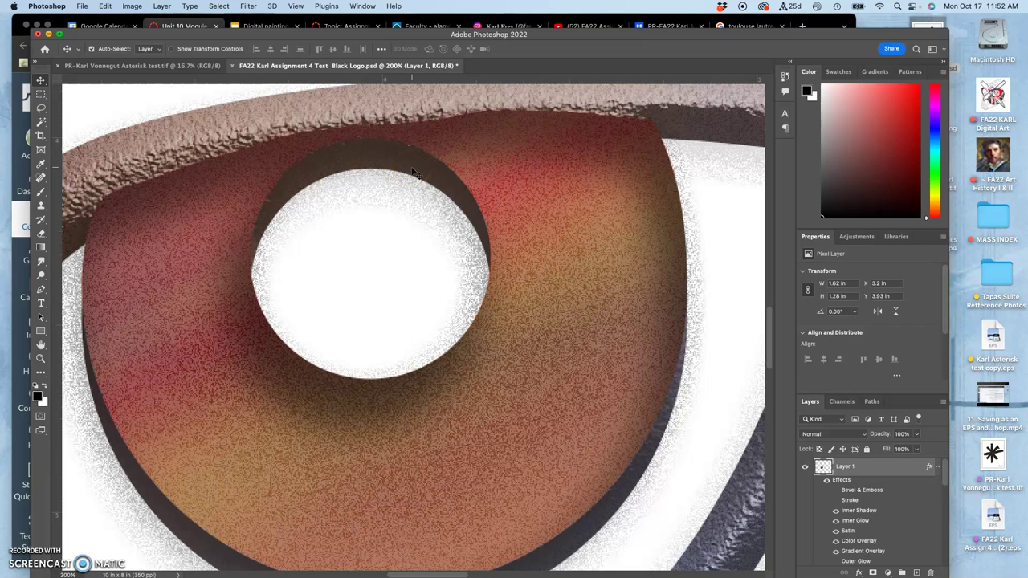
# Step: Select the Burn Tool from the Dodge tool group
pyautogui.hscroll(-3, 381, 184)
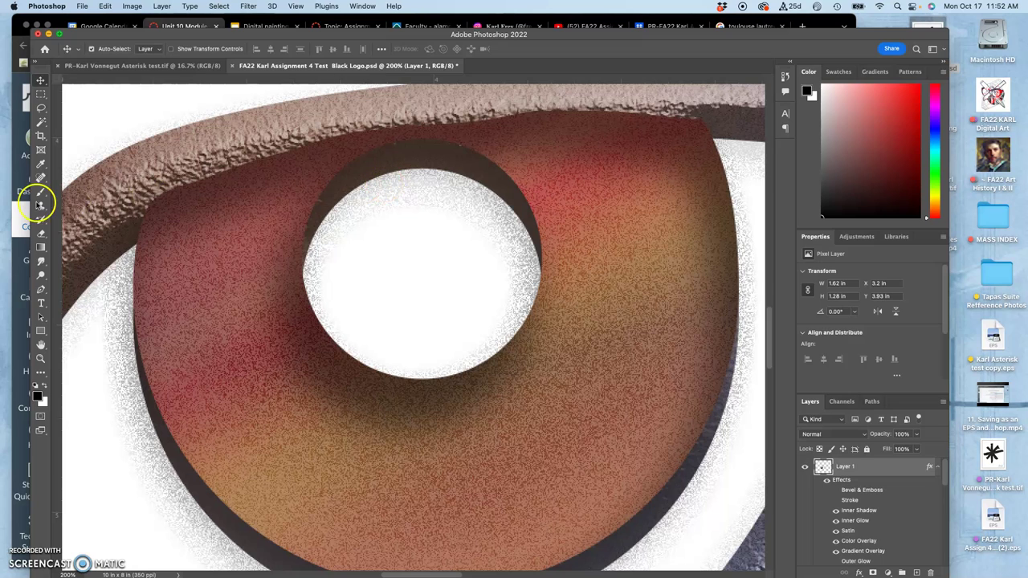
pyautogui.click(41, 274)
pyautogui.click(43, 275)
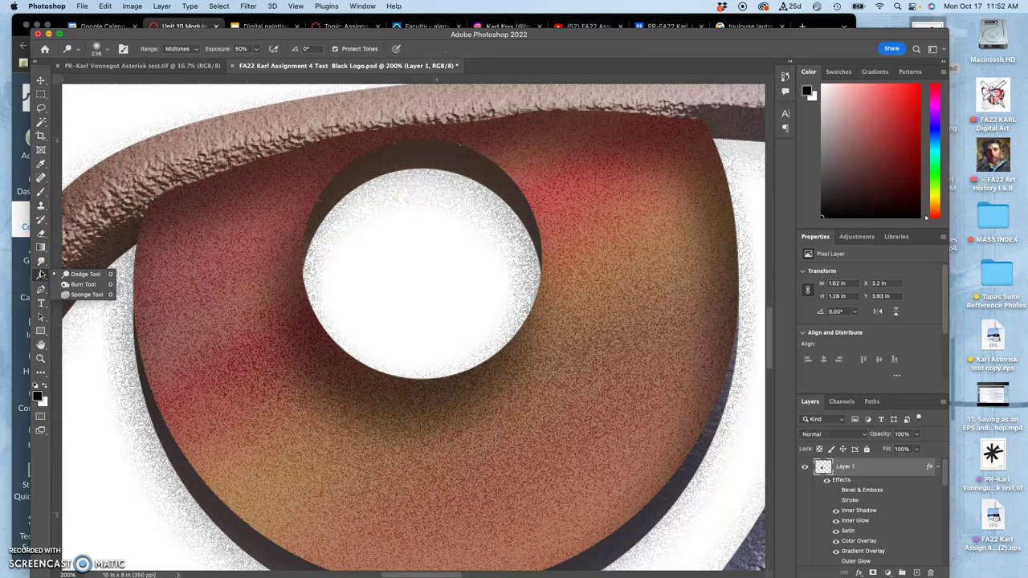
pyautogui.click(80, 284)
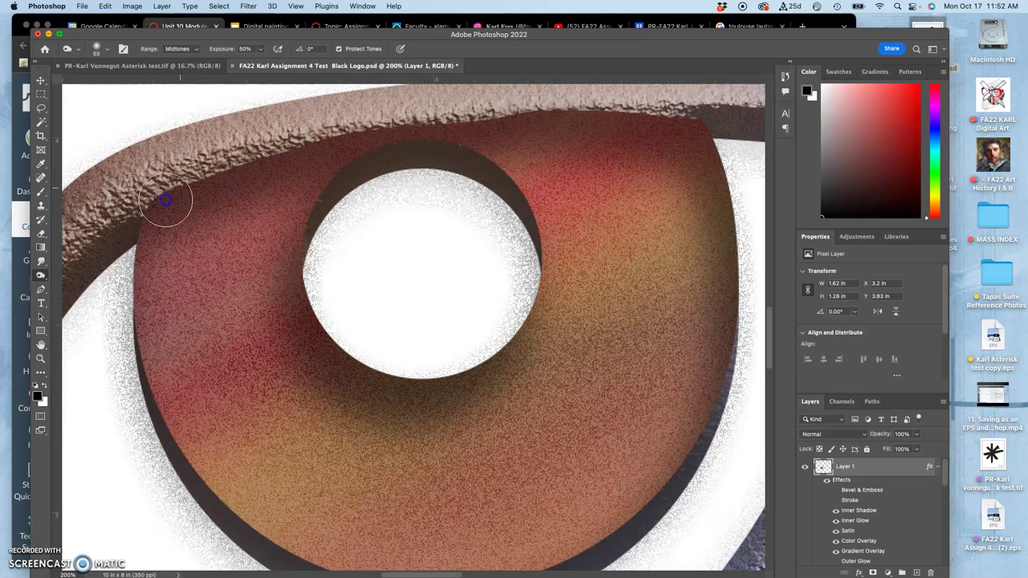